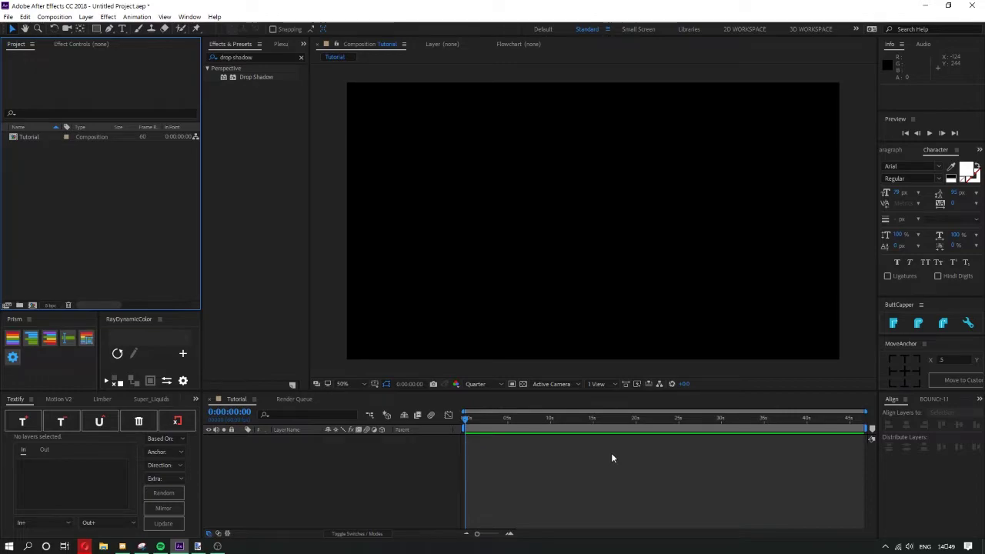
Create a text layer reading "MOTION" in the Tutorial composition
right_click(284, 492)
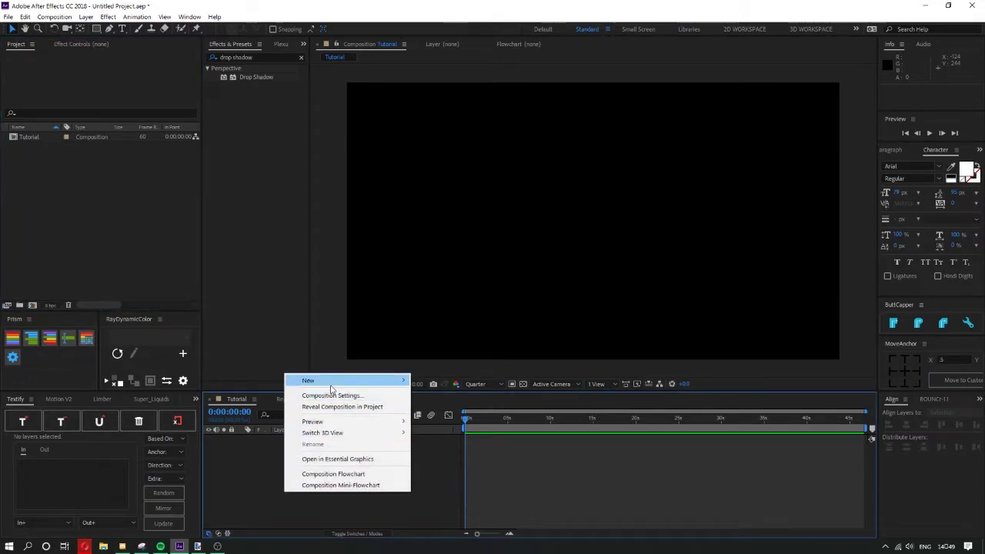
mouse_move(332, 390)
left_click(238, 413)
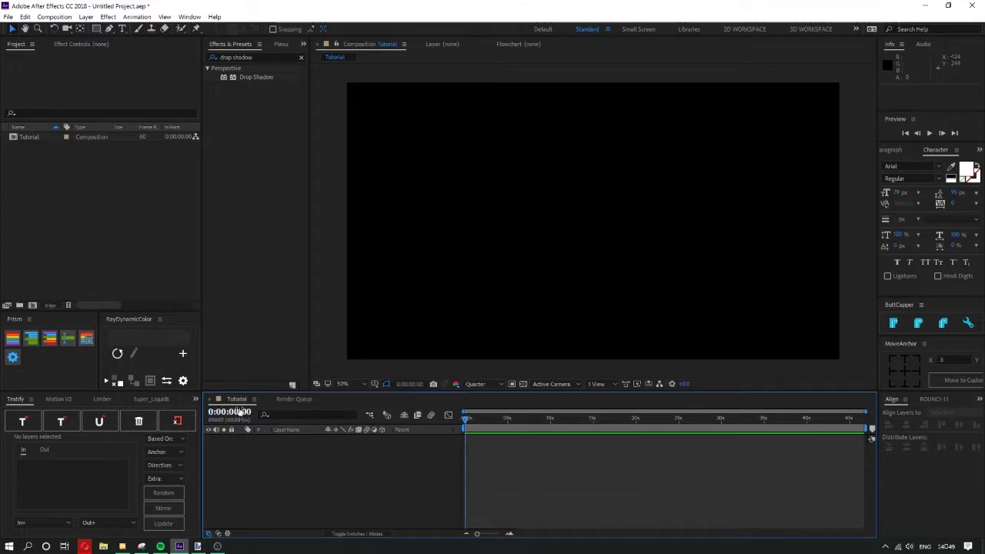
right_click(263, 489)
mouse_move(326, 376)
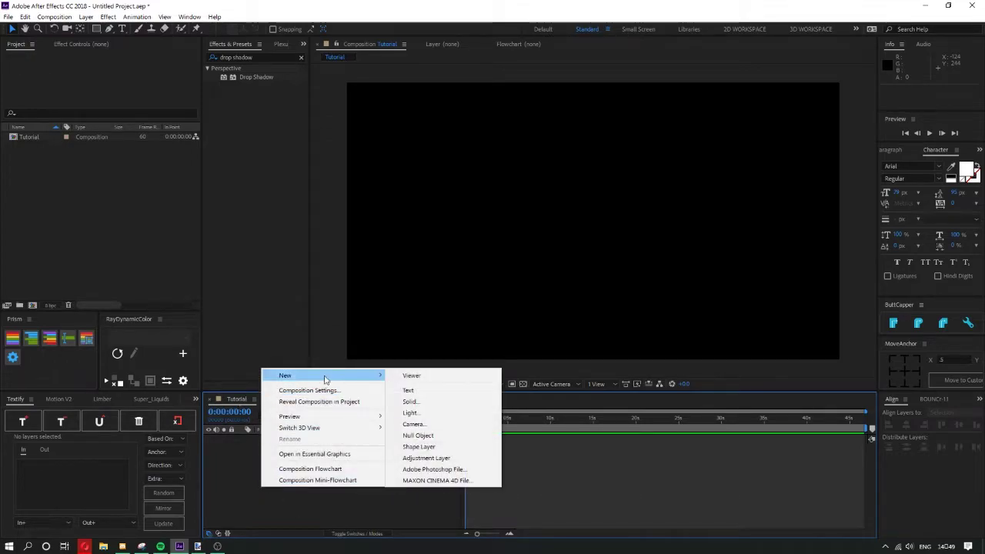
left_click(408, 391)
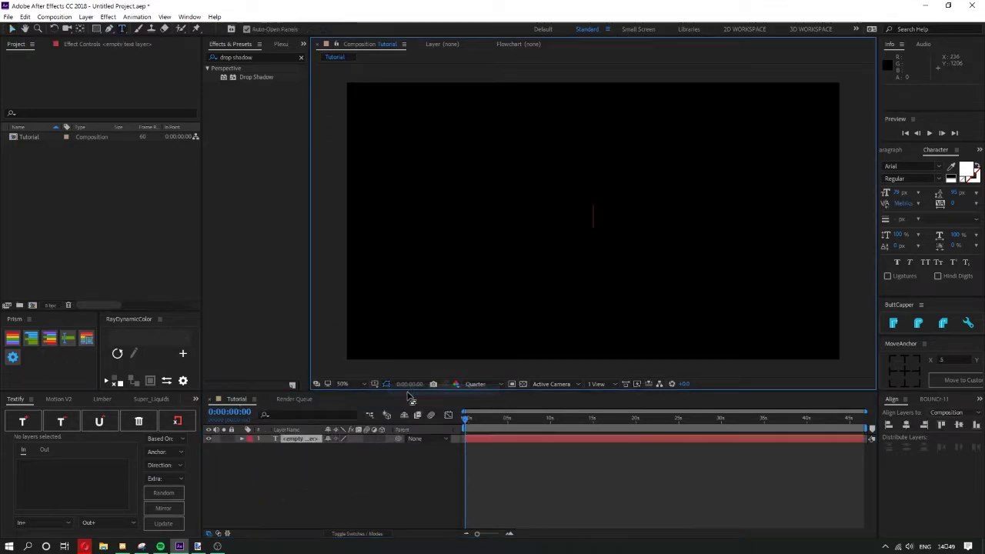
type("ON")
Change the font of the whole MOTION text to Montserrat Bold
double_click(297, 437)
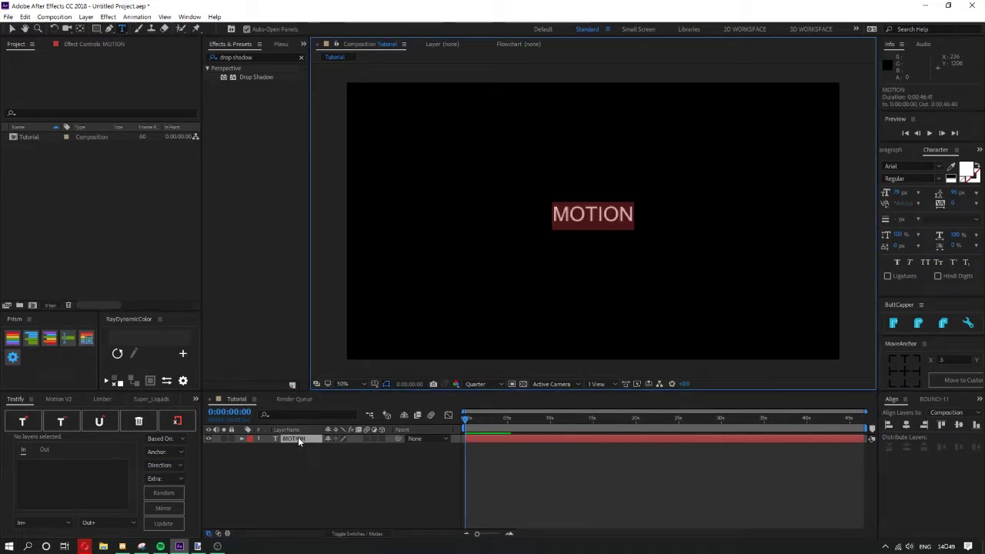
left_click(940, 168)
type("MONTSE")
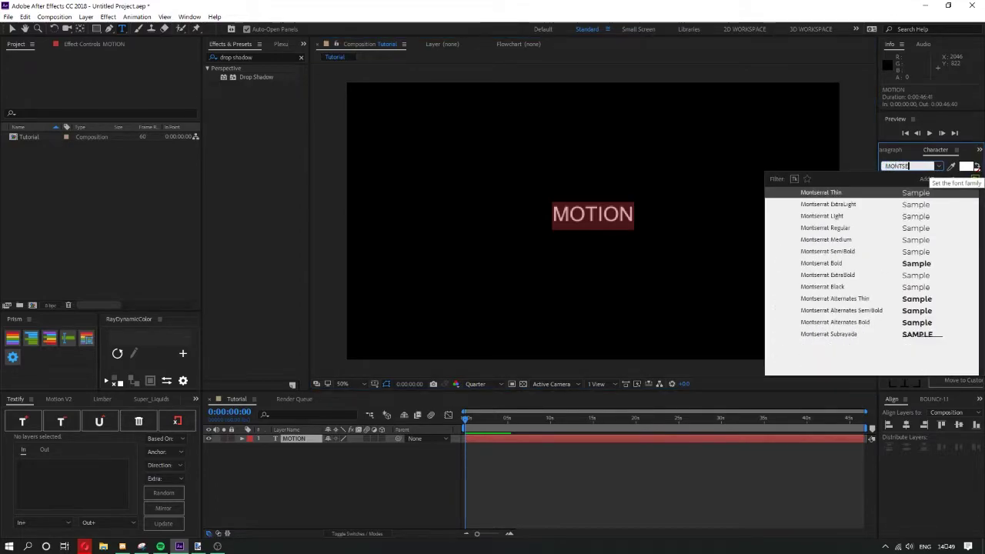
type("RAT")
left_click(822, 264)
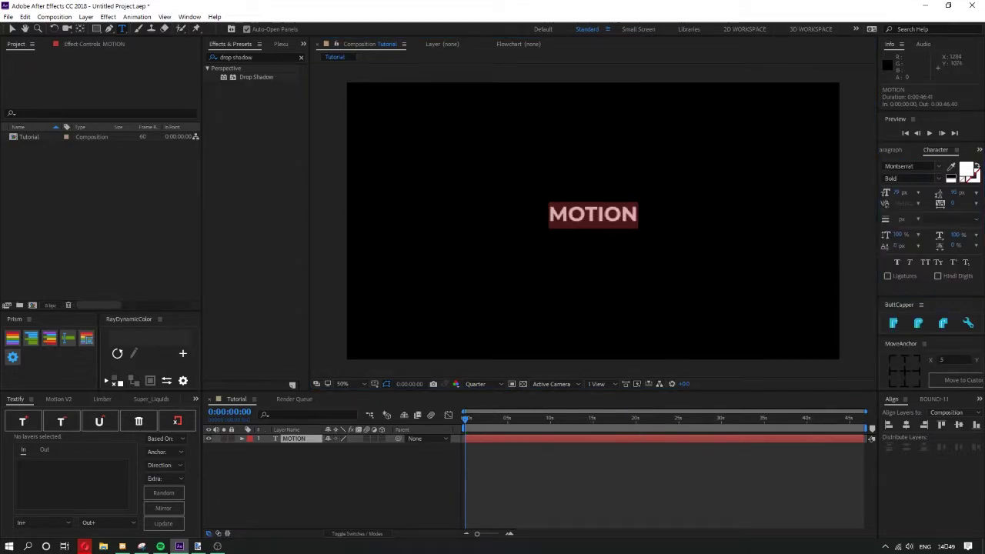
Centre the MOTION text vertically in the composition with its anchor point in the middle, and scale the layer up to 283%
left_click(959, 427)
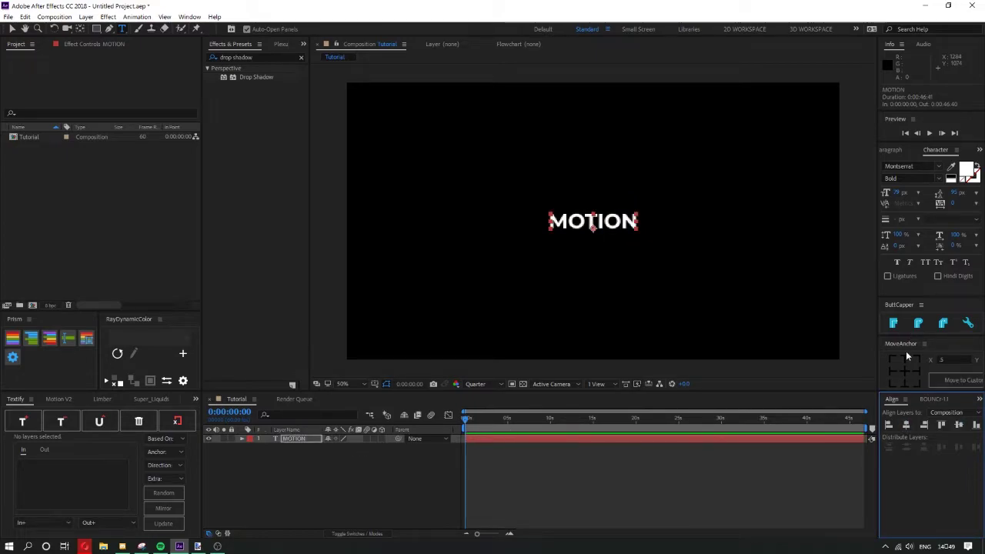
key("s")
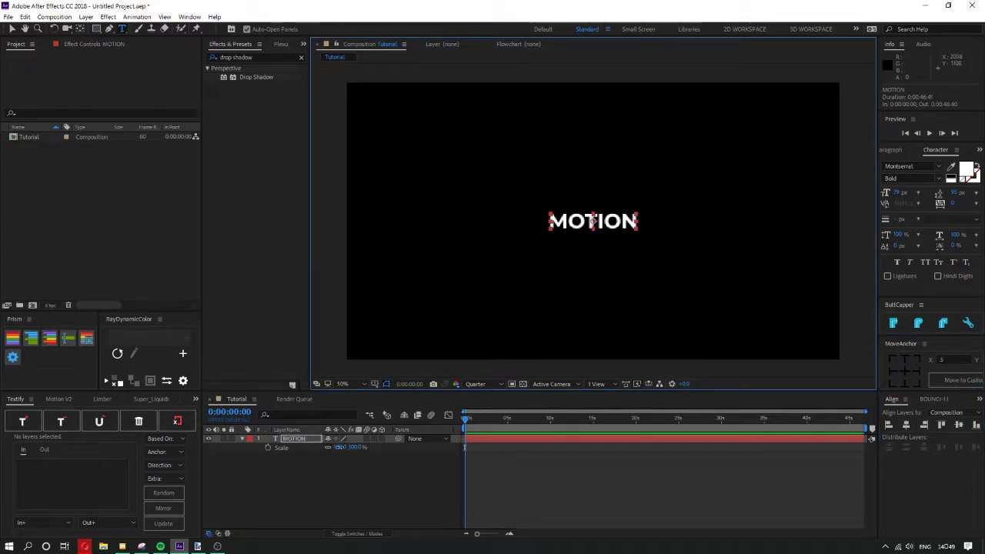
left_click_drag(338, 447, 434, 454)
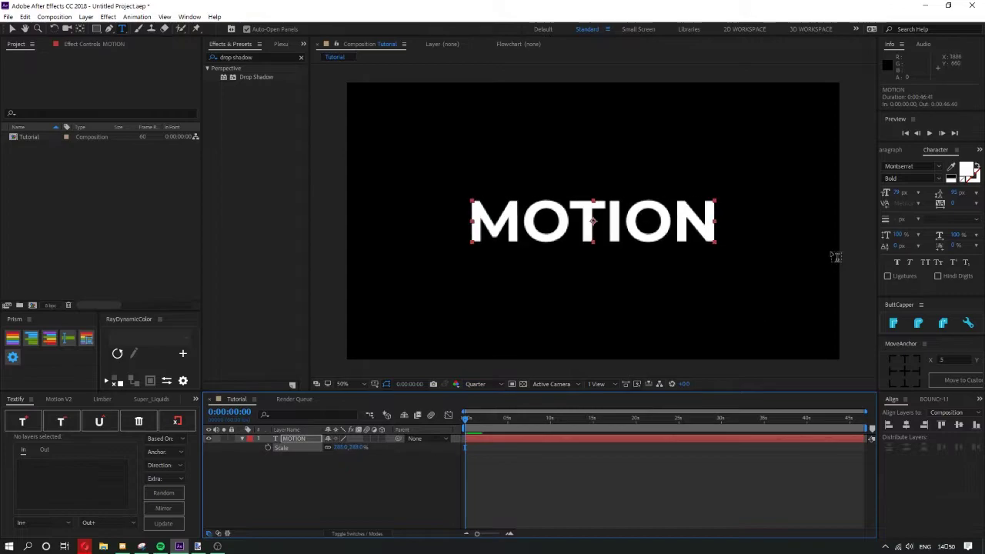
mouse_move(896, 193)
left_mouse_down()
mouse_move(919, 193)
mouse_move(909, 194)
left_mouse_up()
key("ctrl+z")
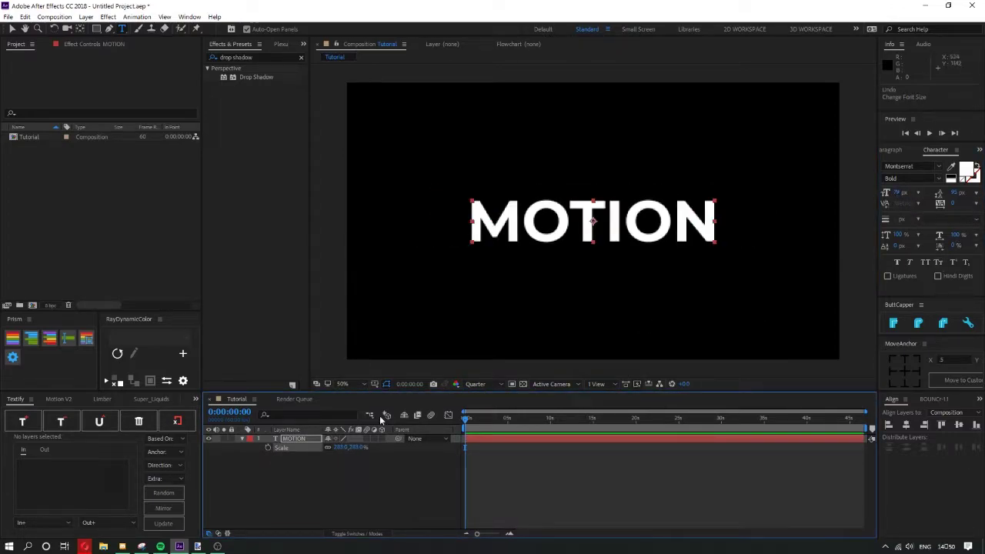
Tighten the MOTION text's character tracking to -27 and return to the Selection tool
left_click(950, 207)
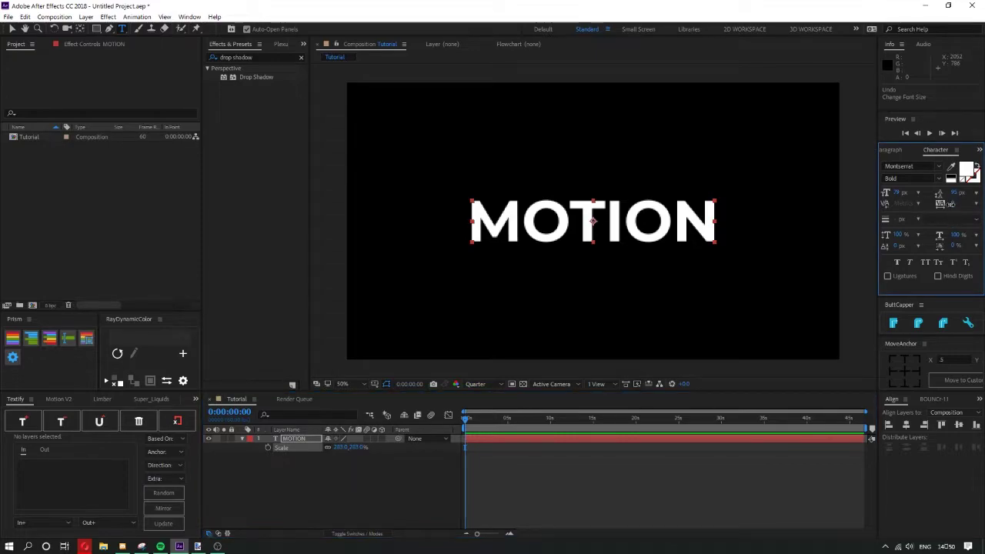
left_click_drag(951, 203, 932, 203)
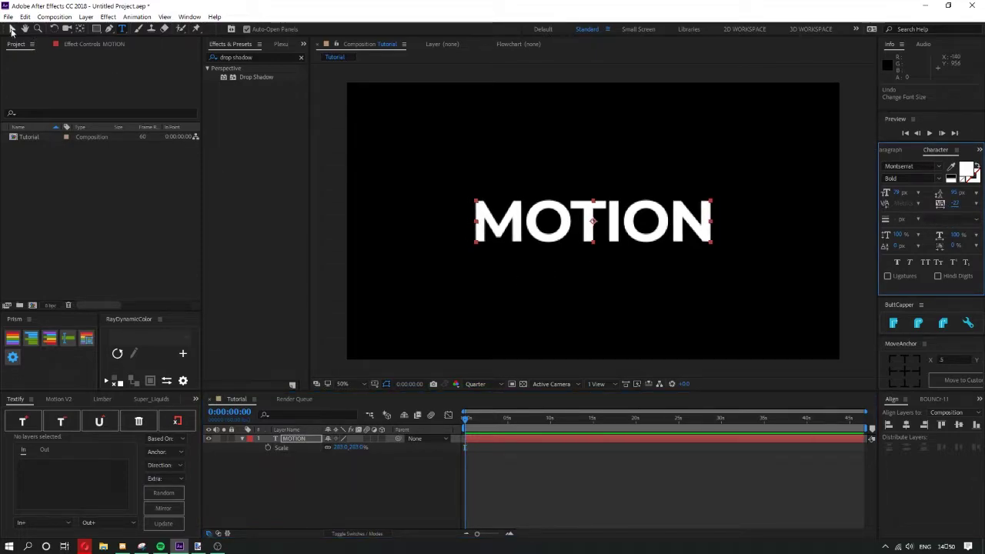
left_click(12, 29)
Expand the MOTION layer's properties in the timeline, including its Text group
left_click(242, 439)
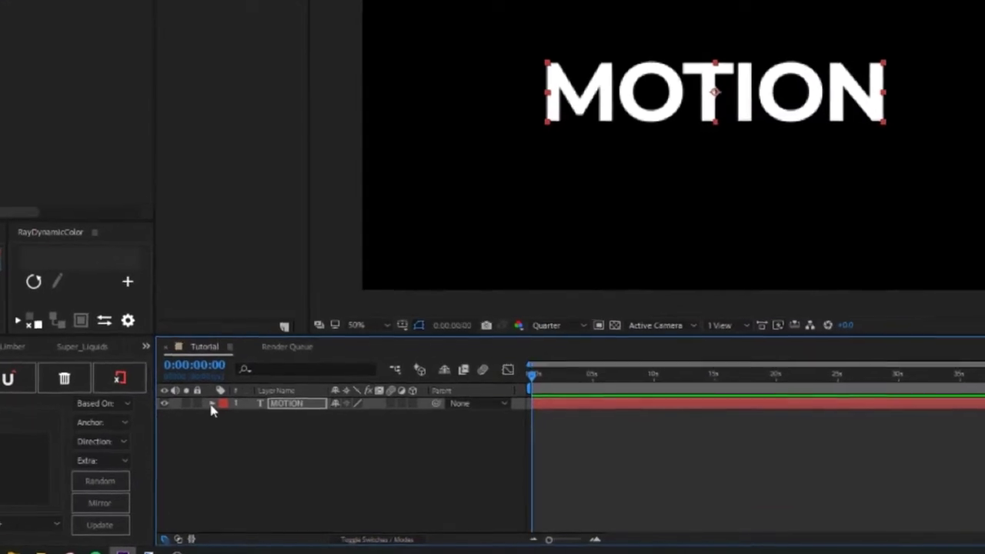
left_click(241, 438)
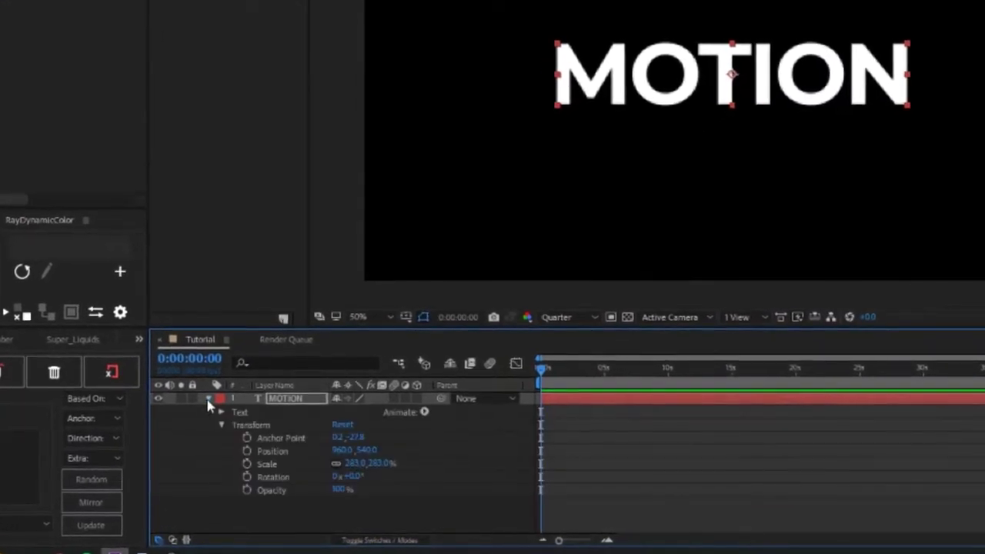
left_click(442, 430)
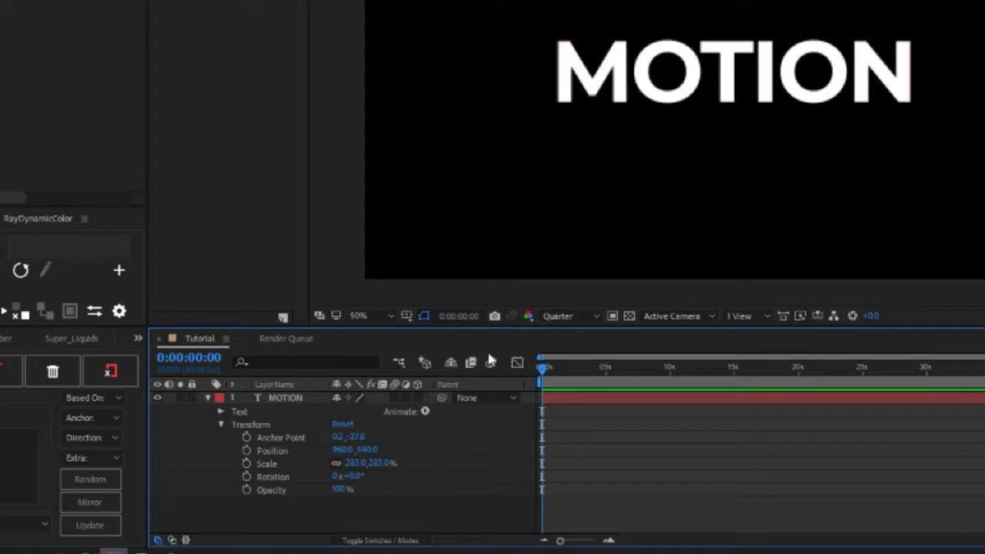
left_click(425, 412)
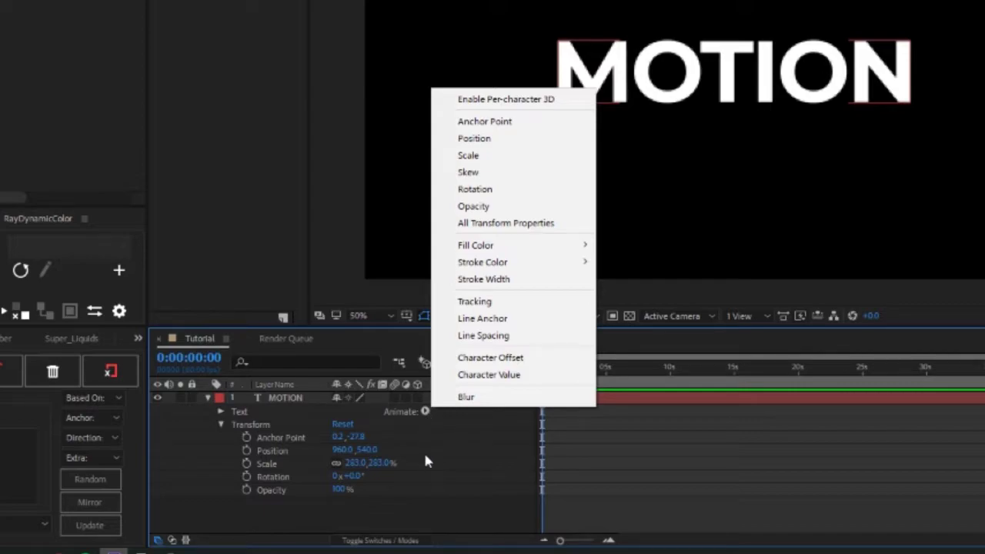
left_click(221, 412)
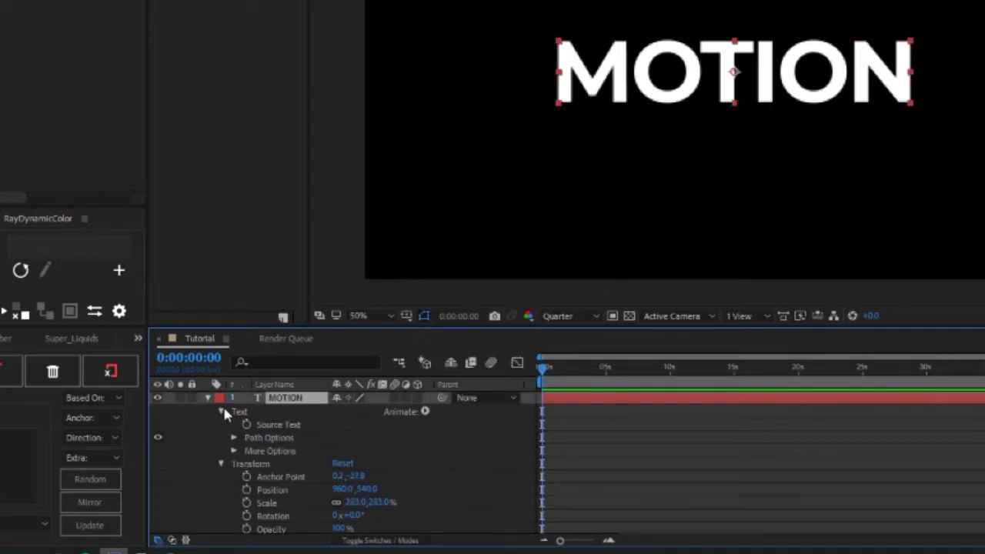
Add a Tracking animator to the MOTION text and try out different tracking amounts
left_click(425, 412)
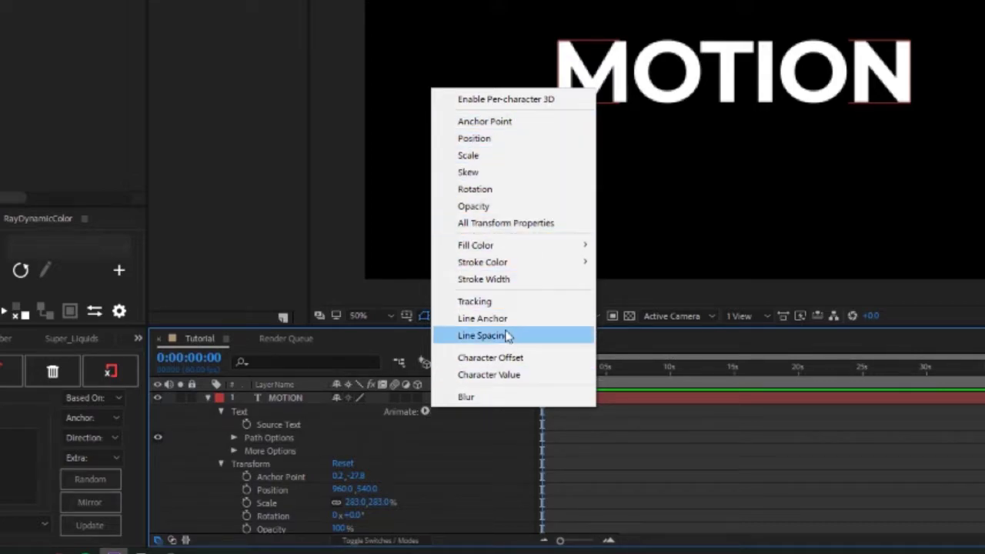
left_click(512, 303)
mouse_move(332, 508)
left_mouse_down()
mouse_move(423, 511)
mouse_move(378, 526)
mouse_move(336, 520)
left_mouse_up()
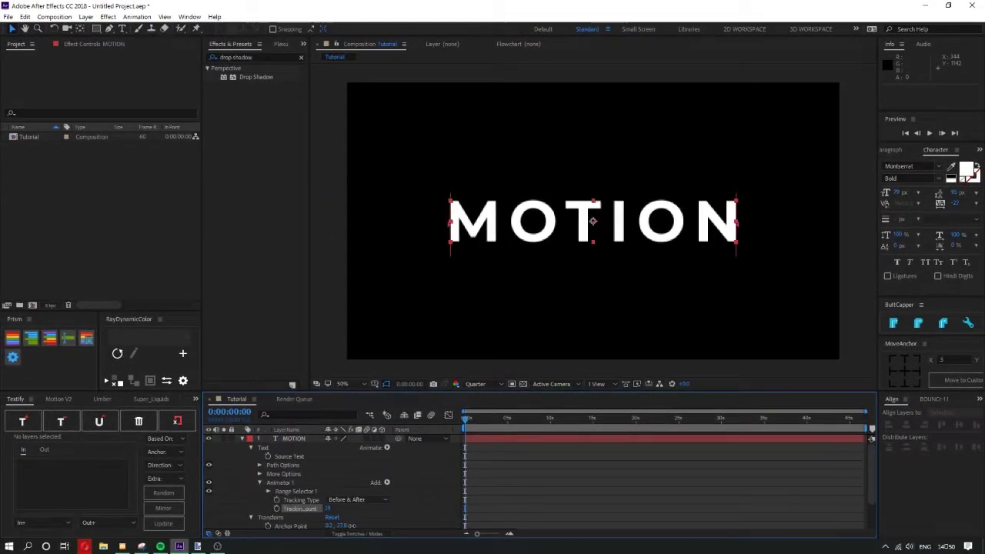
Keyframe the animator's tracking amount from 0 at the start to a wider spacing at 0:00:01:52, and preview the animation
left_click(276, 509)
key("space")
left_click(501, 419)
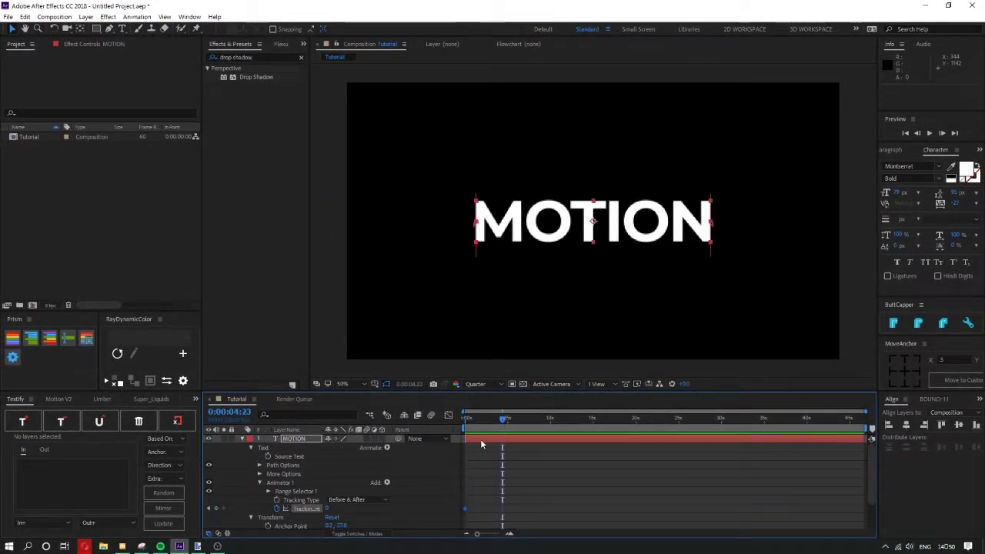
left_click_drag(483, 533, 493, 537)
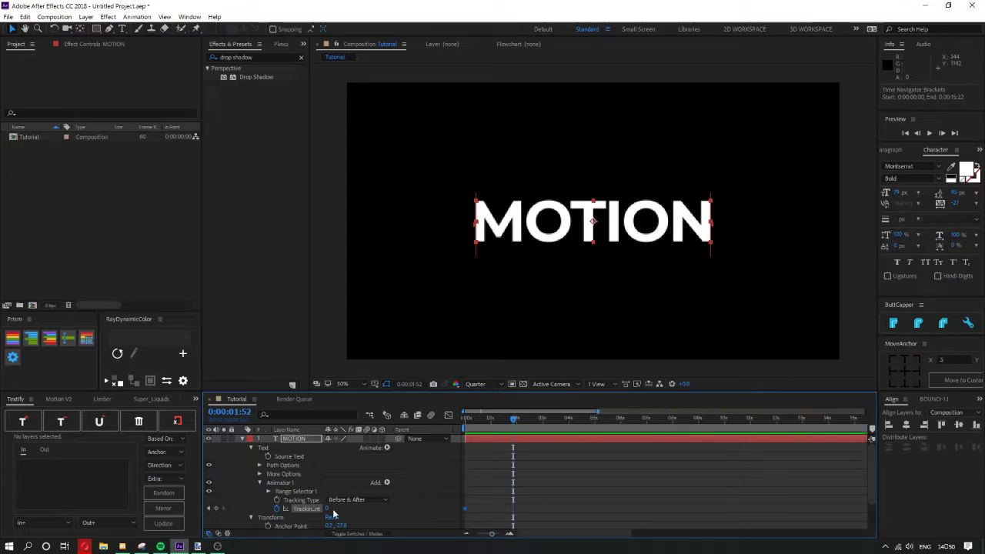
left_click_drag(330, 509, 361, 510)
left_click_drag(494, 421, 464, 421)
key("space")
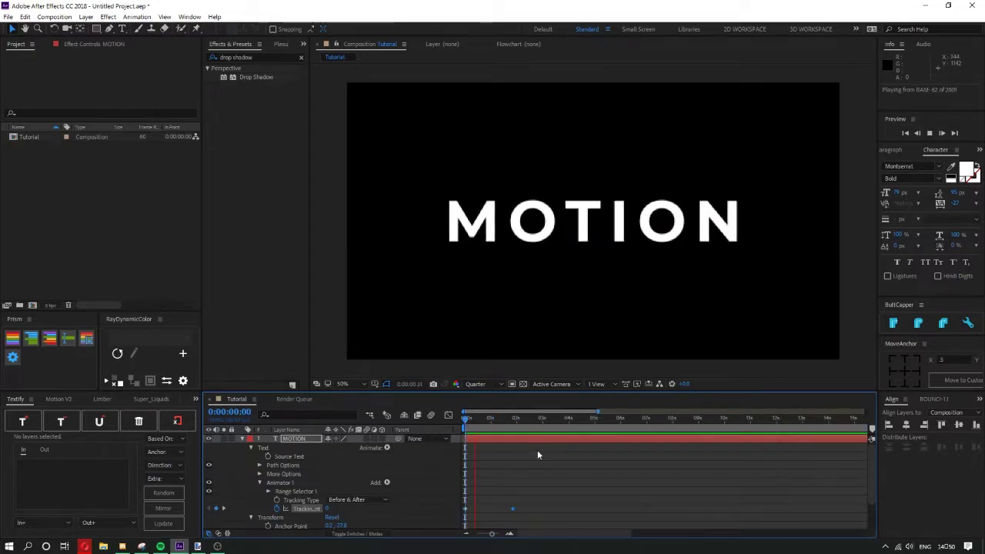
Delete the tracking keyframes, the range selector and the tracking animator from the MOTION layer
left_click(312, 440)
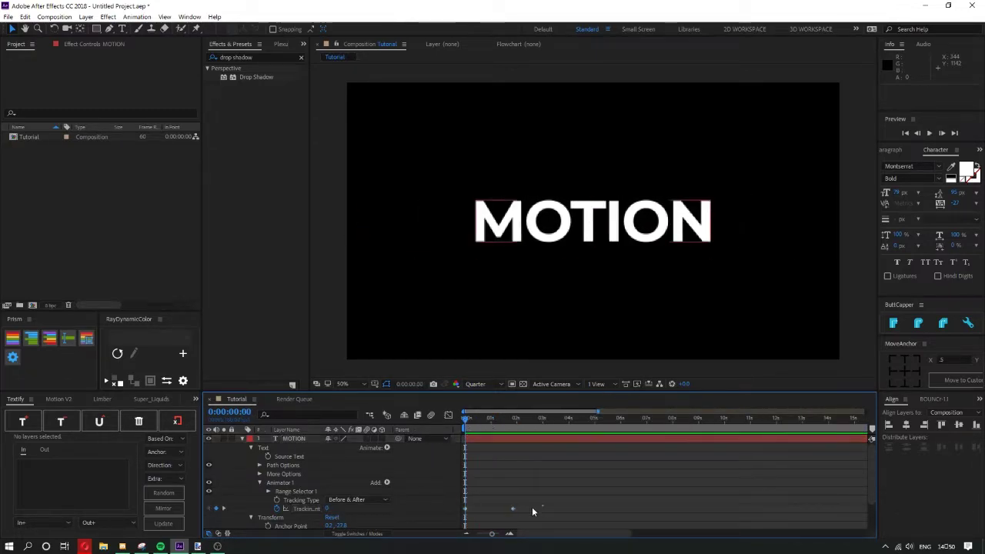
left_click_drag(533, 508, 457, 519)
key("Delete")
left_click(304, 492)
key("Delete")
left_click(299, 482)
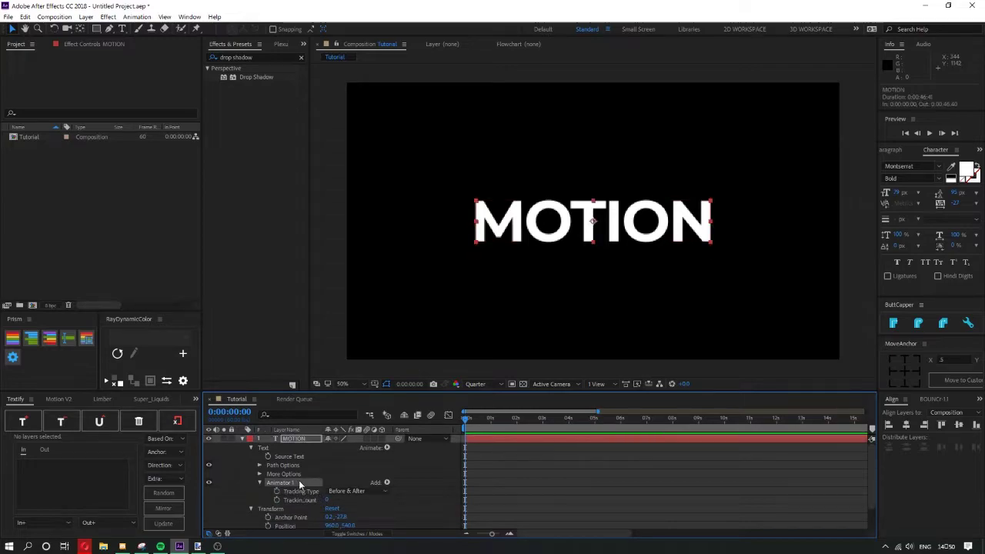
Add a Character Value animator to the MOTION text, leaving its value at 0
left_click(388, 481)
mouse_move(396, 489)
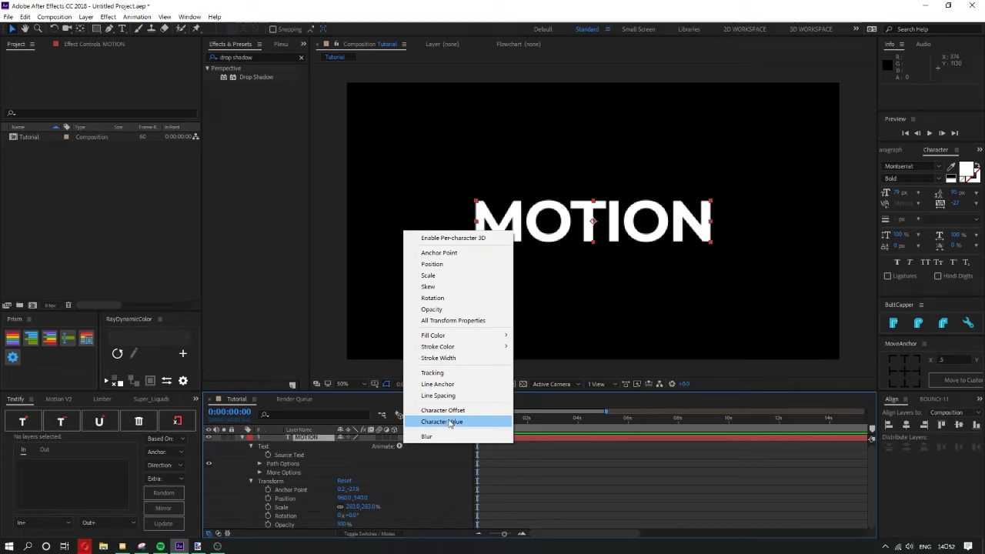
left_click(450, 423)
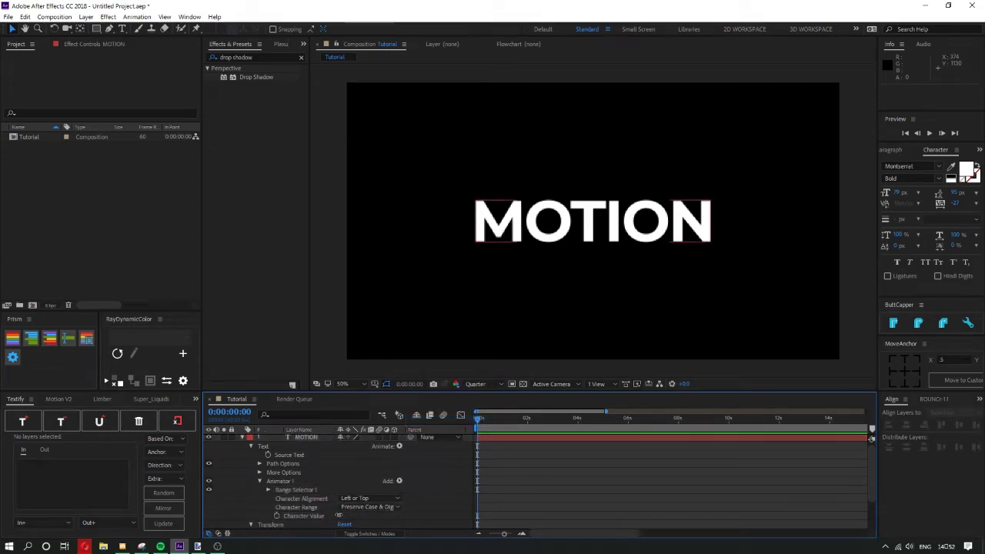
mouse_move(339, 515)
left_mouse_down()
mouse_move(392, 525)
mouse_move(337, 528)
left_mouse_up()
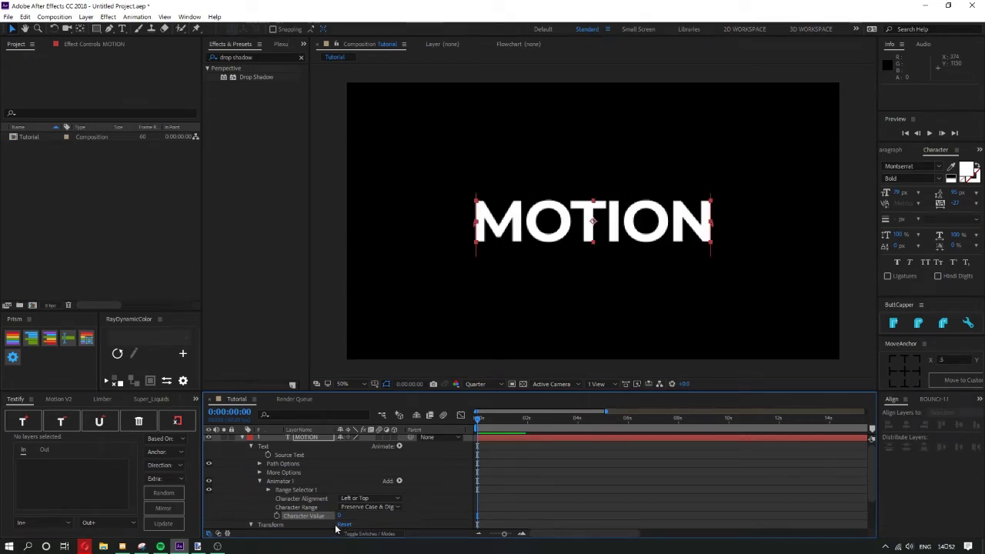
Expand the animator's range selector, test its End value at 69%, and restore it to 100%
left_click(268, 489)
scroll(306, 486, "down", 1)
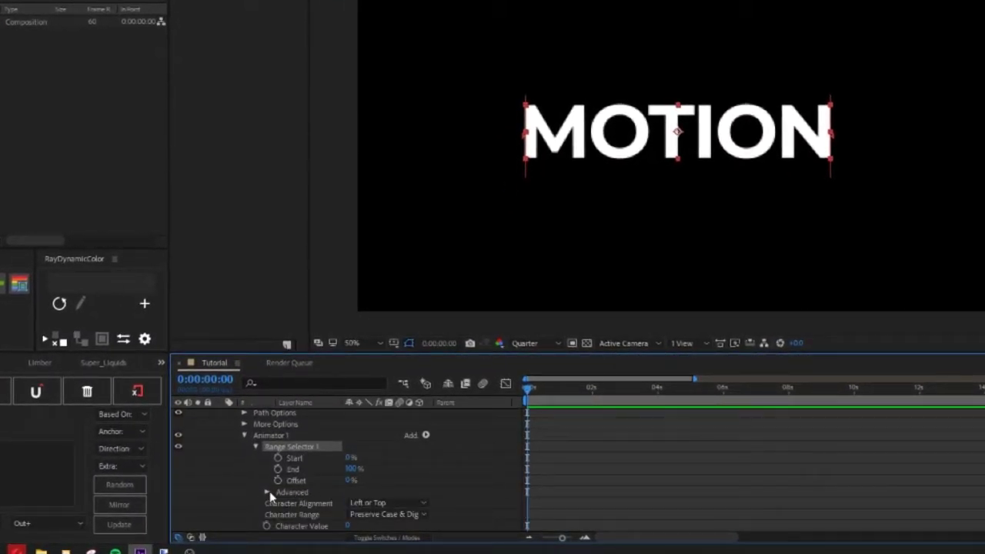
left_click_drag(353, 468, 333, 473)
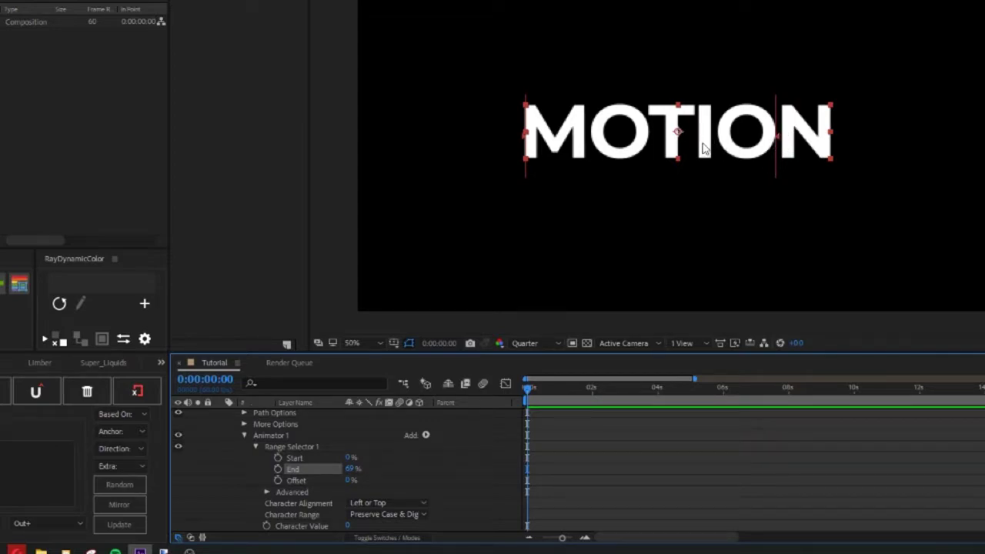
left_click_drag(386, 468, 447, 457)
Add a Position property to the existing text animator and set it to 0.0, -125.0
left_click(284, 437)
left_click(425, 436)
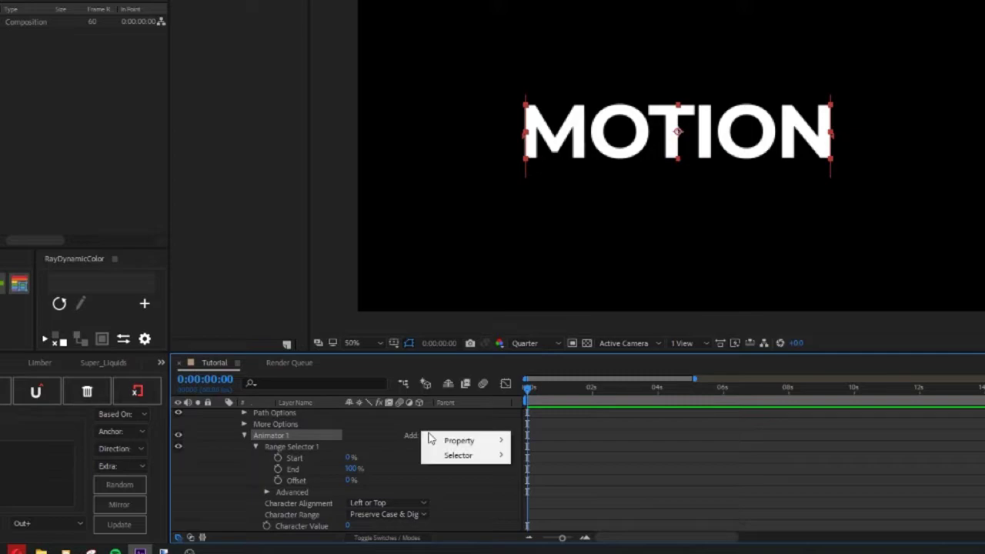
mouse_move(450, 445)
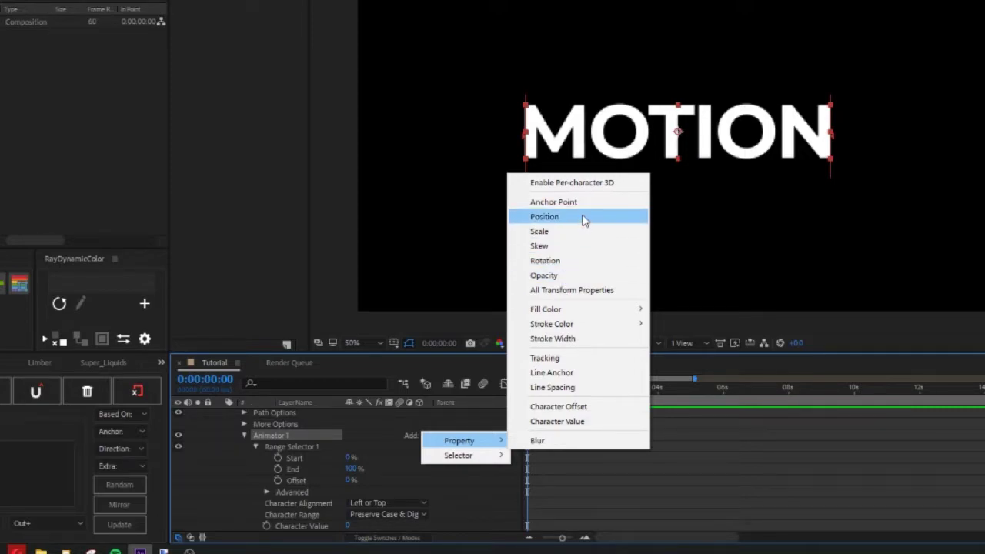
mouse_move(593, 310)
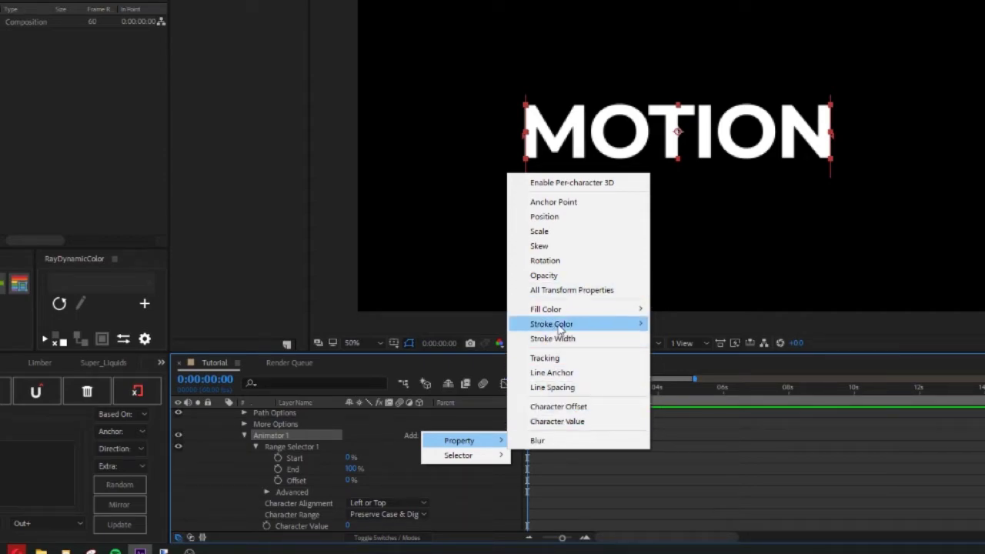
left_click(574, 218)
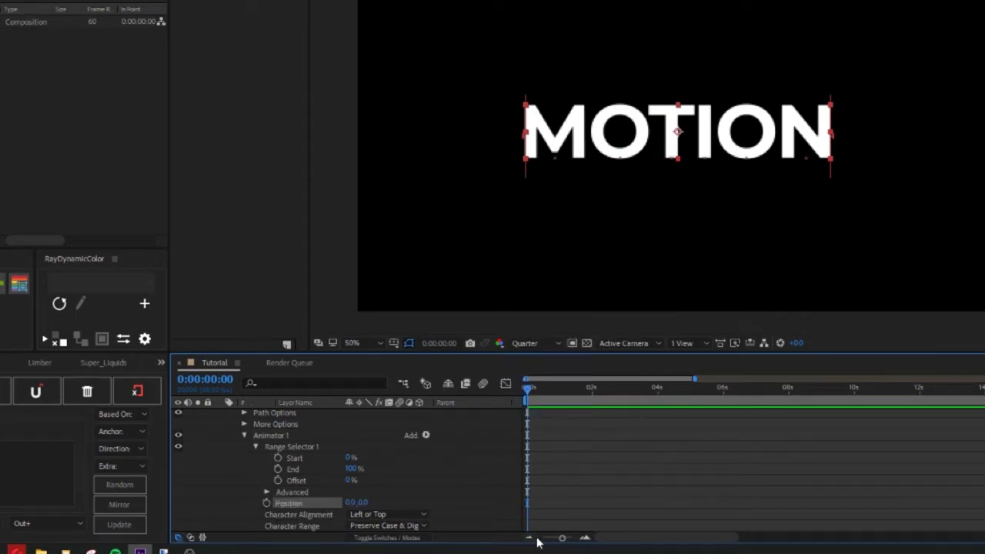
left_click_drag(364, 503, 278, 515)
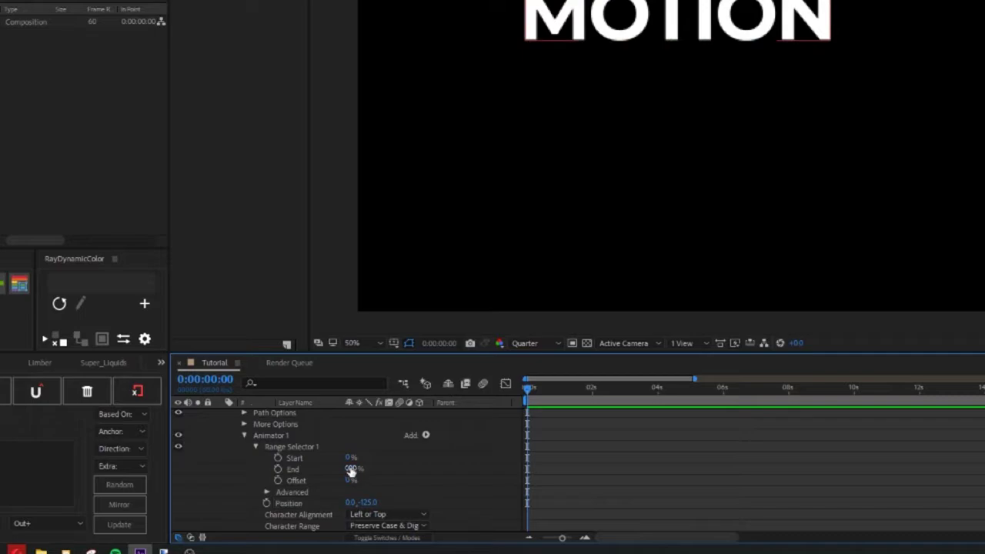
Keyframe the range selector's End from 100% at 0:00:00:00 to 0% at 0:00:01:57 and ease both keyframes
left_click_drag(351, 471, 411, 464)
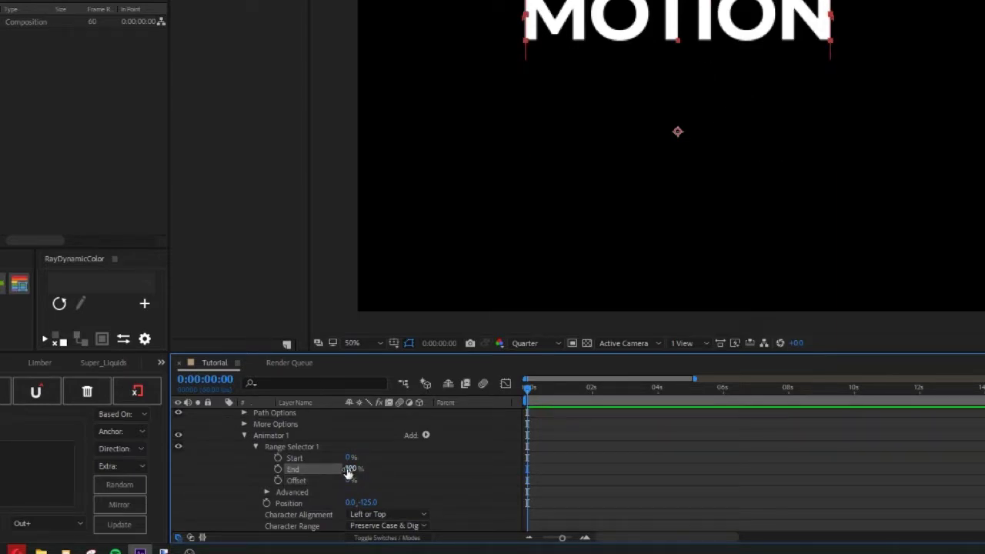
left_click_drag(351, 469, 127, 502)
left_click(278, 468)
left_click(591, 391)
left_click_drag(634, 500, 514, 471)
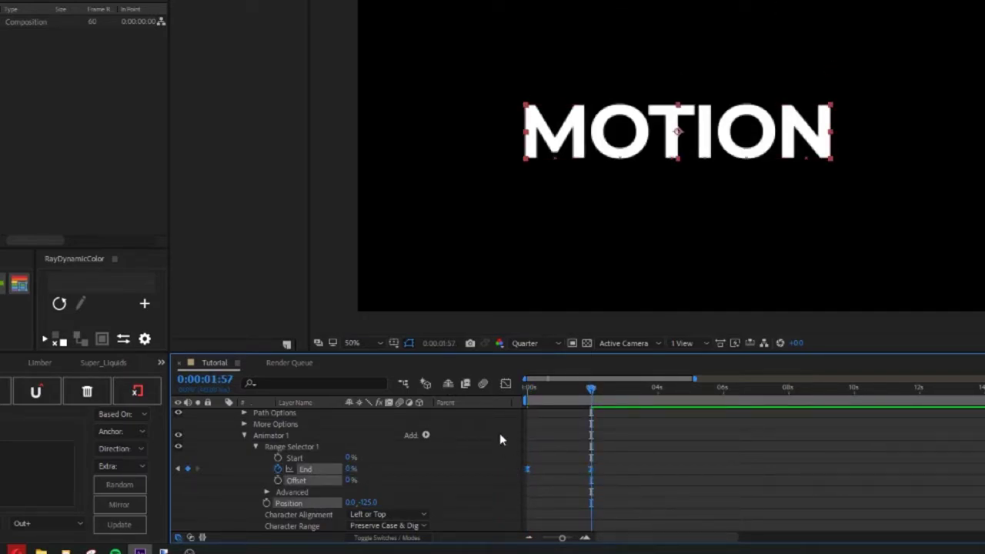
Reshape the End keyframes' speed curve in the Graph Editor with an early peak and gentler finish, previewing the motion
left_click(506, 382)
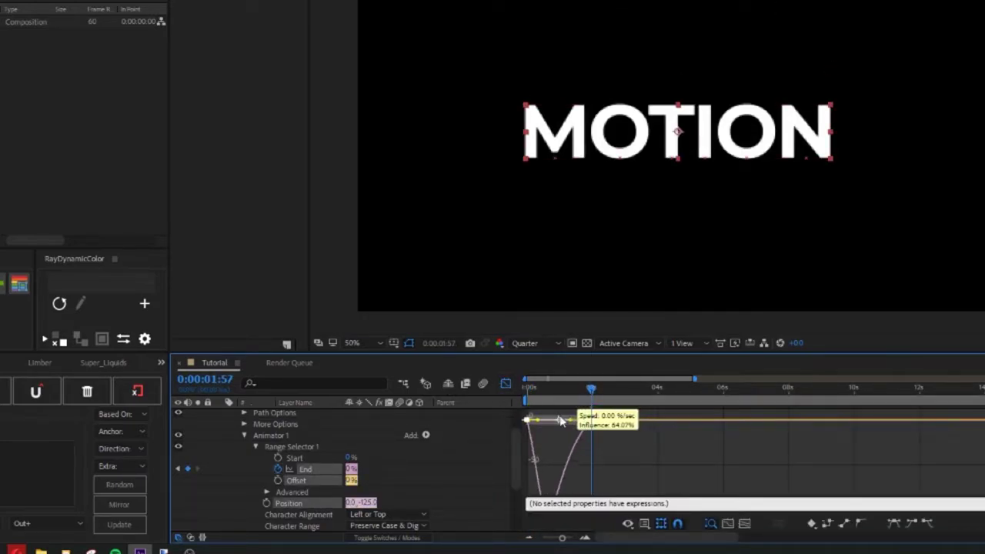
key("Home")
key("space")
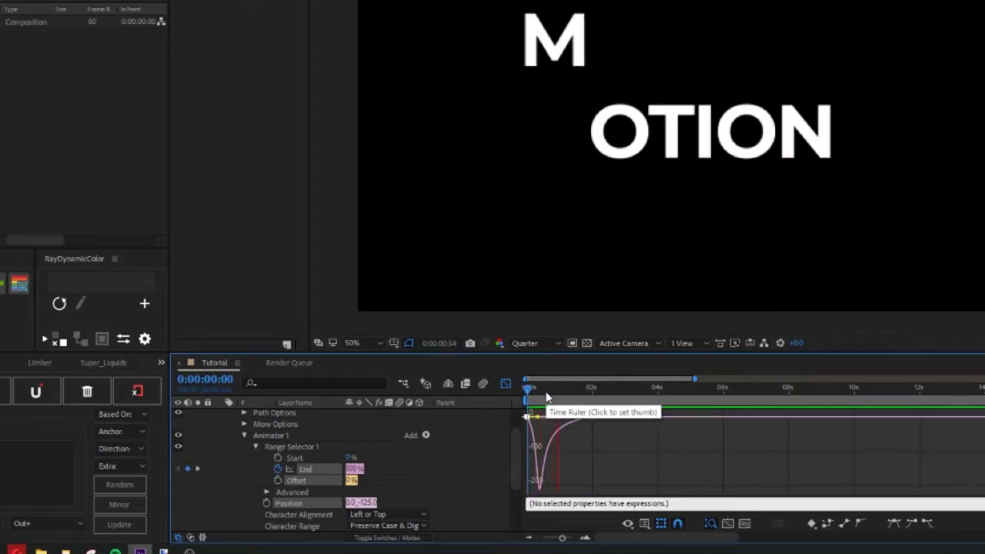
key("space")
left_click_drag(560, 418, 639, 412)
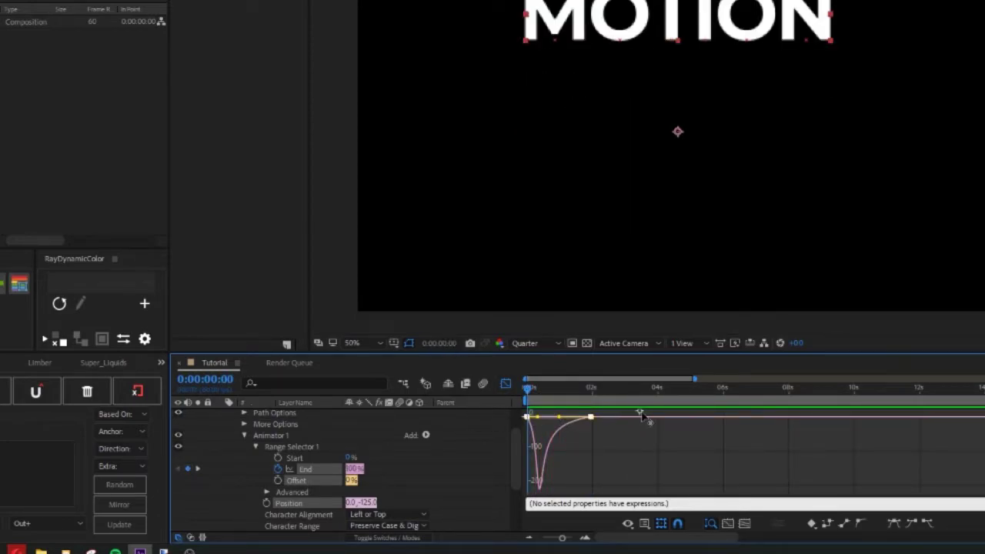
mouse_move(537, 421)
left_mouse_down()
mouse_move(556, 421)
mouse_move(530, 420)
left_mouse_up()
key("space")
key("space")
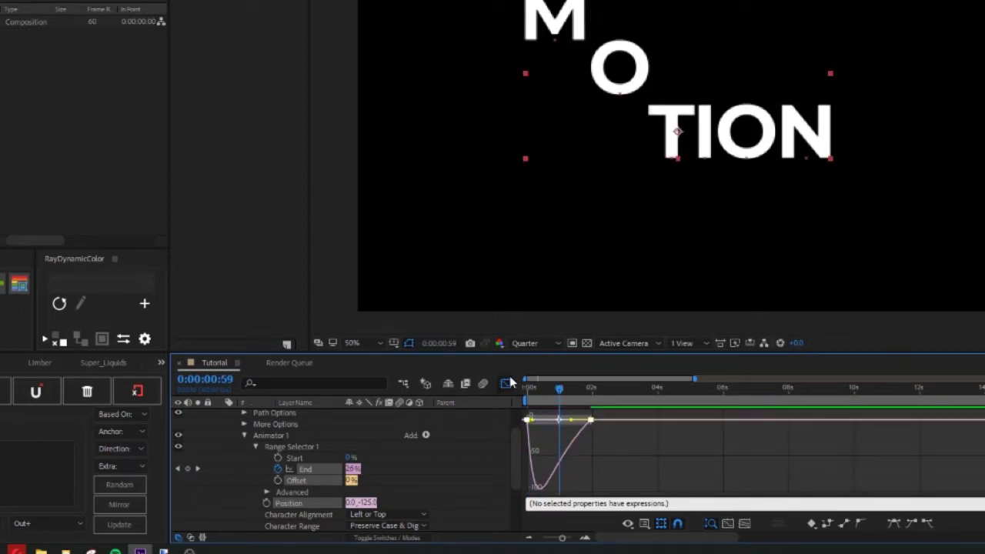
left_click(506, 384)
Play back the letter-by-letter position animation from the first frame
left_click_drag(559, 390, 527, 389)
scroll(377, 488, "down", 3)
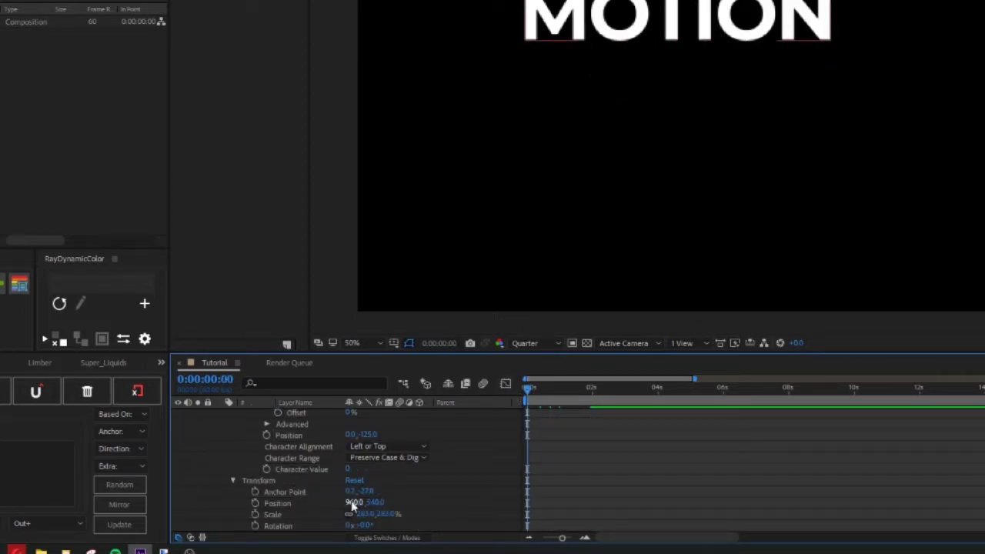
key("space")
key("space")
key("space")
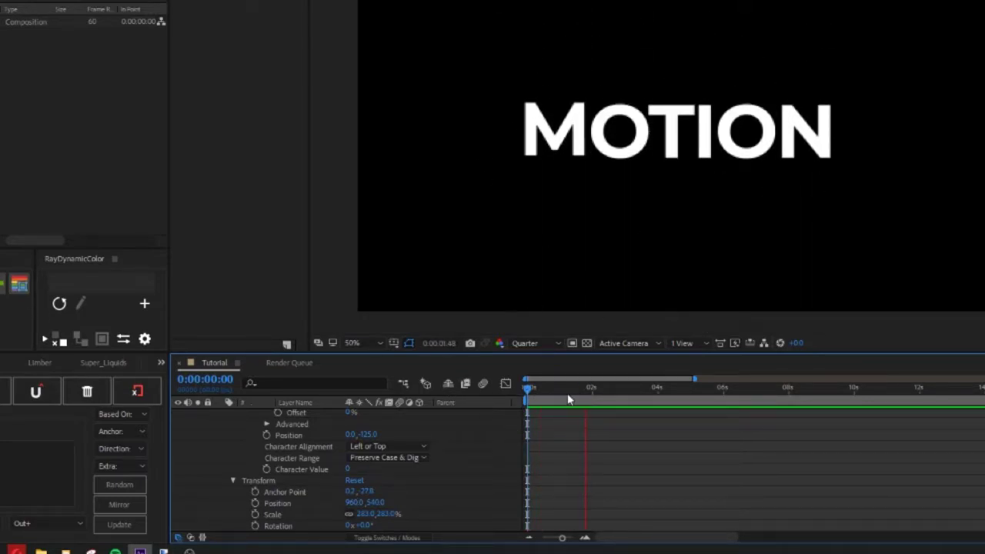
key("space")
Expand the range selector's Advanced settings, set Smoothness to 1%, and preview the animation
scroll(239, 440, "up", 3)
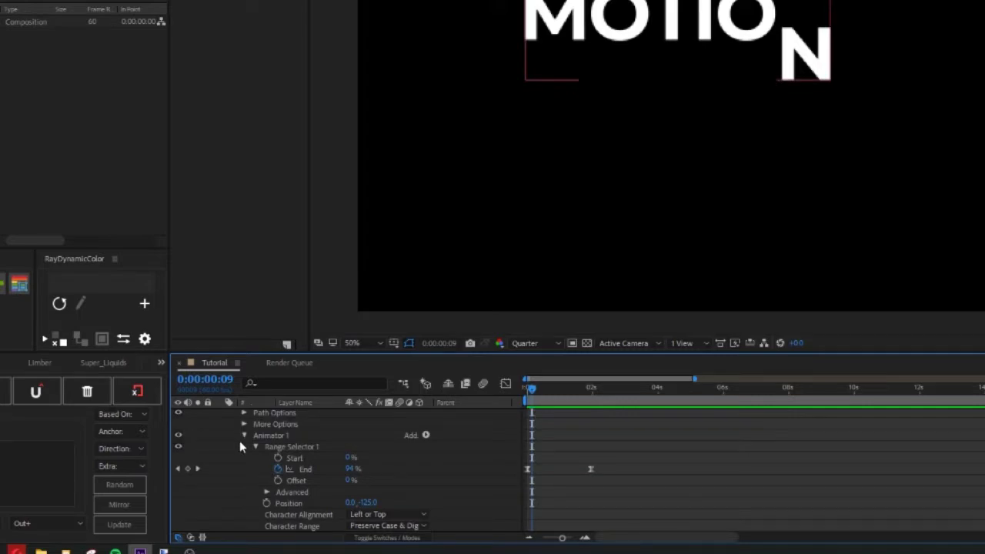
left_click(265, 493)
scroll(264, 496, "down", 2)
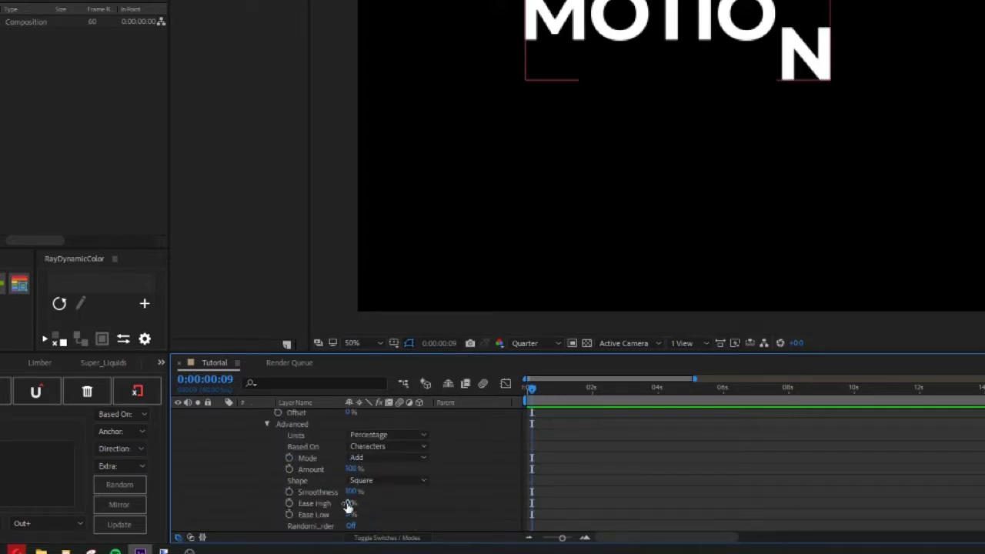
left_click_drag(350, 492, 282, 508)
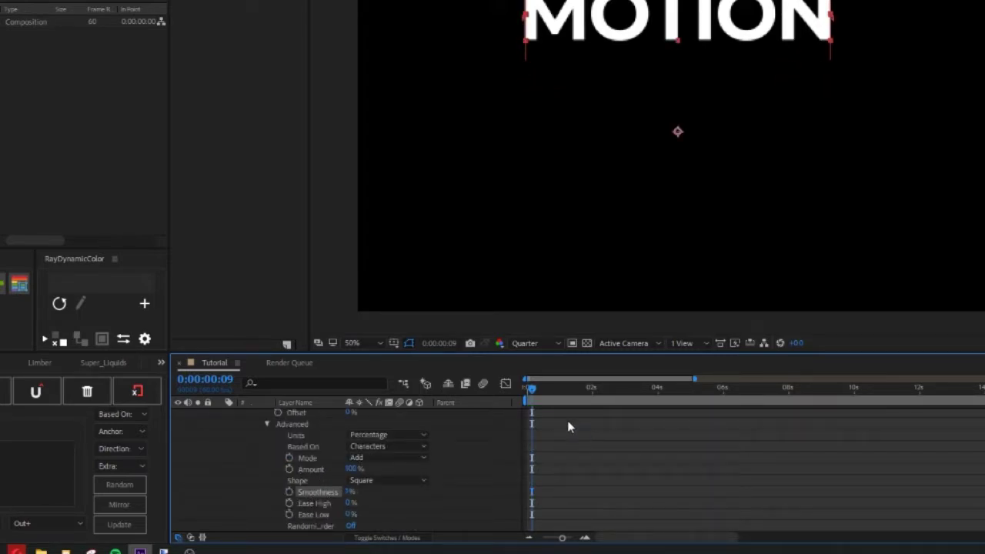
key("space")
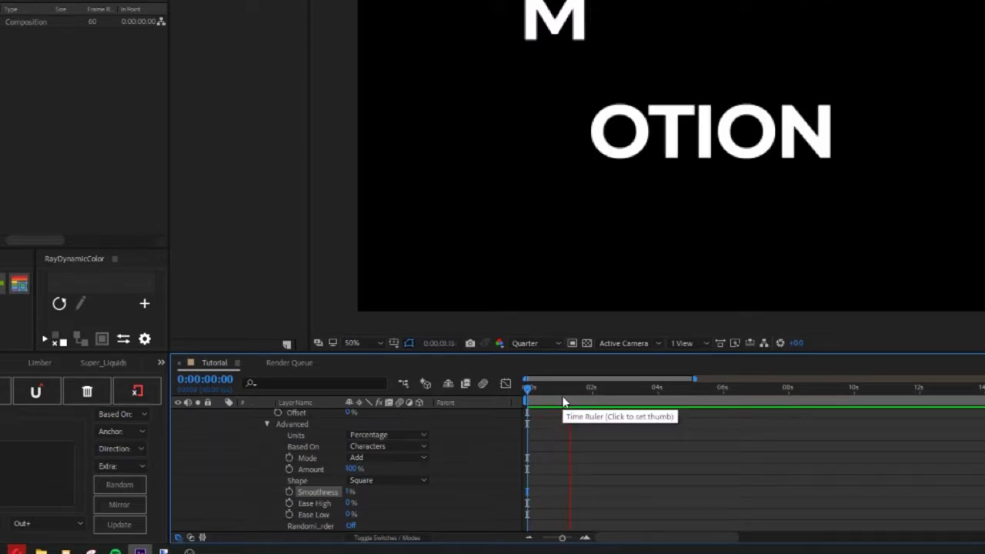
key("space")
Set the range selector's Smoothness back to 100% and preview the letter motion
left_click_drag(348, 492, 419, 481)
key("space")
key("space")
key("space")
Set the range selector's Ease High to 100% and preview how the letters ease
left_click_drag(348, 503, 479, 502)
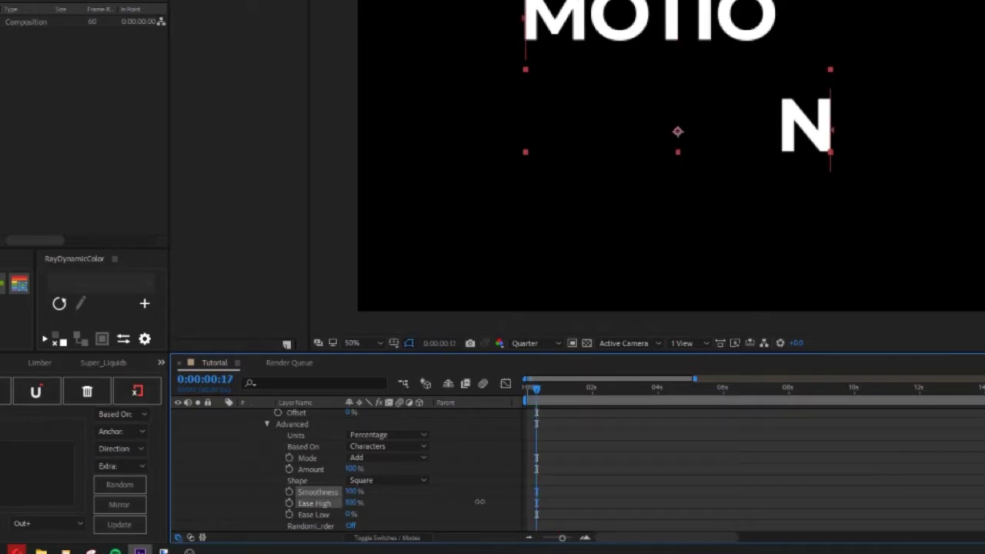
key("space")
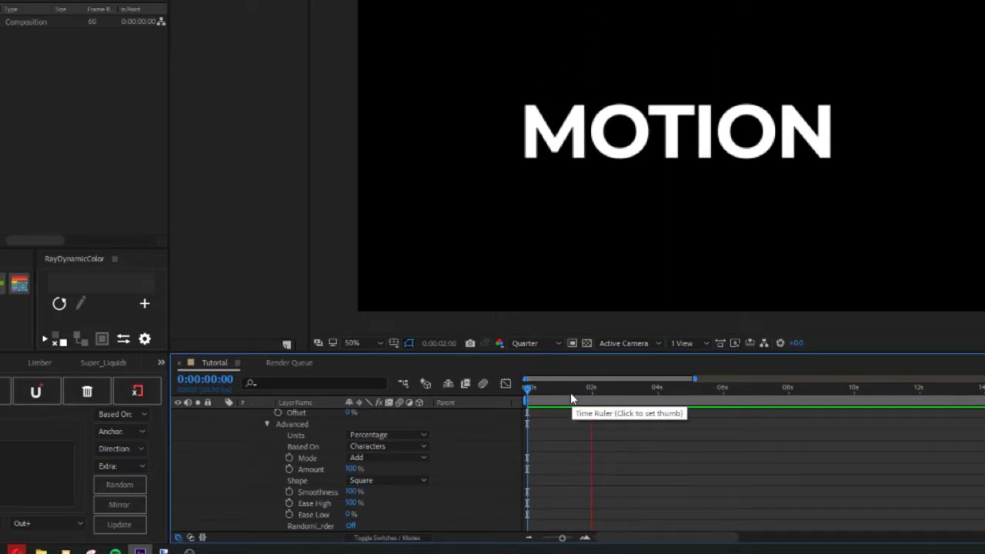
key("space")
key("space")
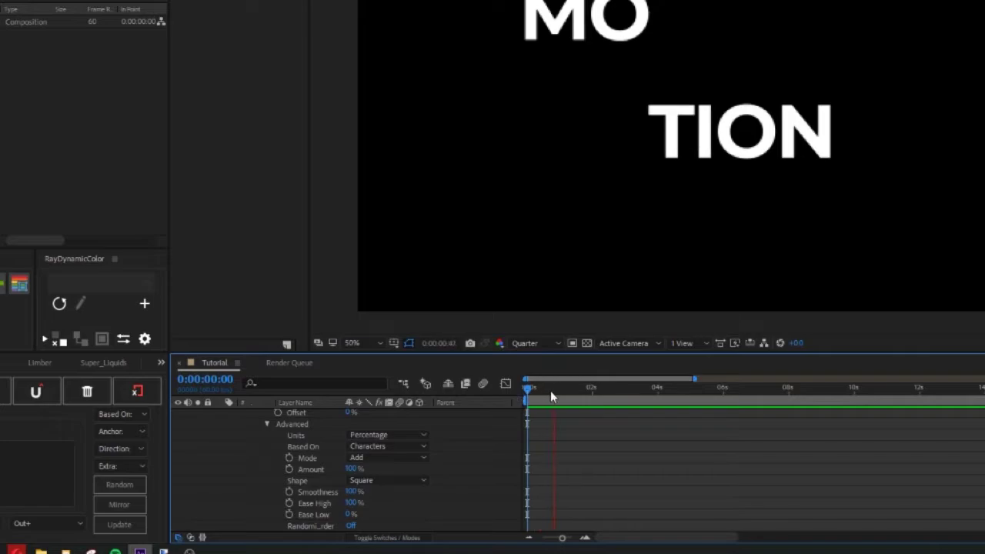
key("space")
Set the range selector's Ease High to -23% and Ease Low to 49%, and preview the animation
left_click_drag(350, 504, 333, 518)
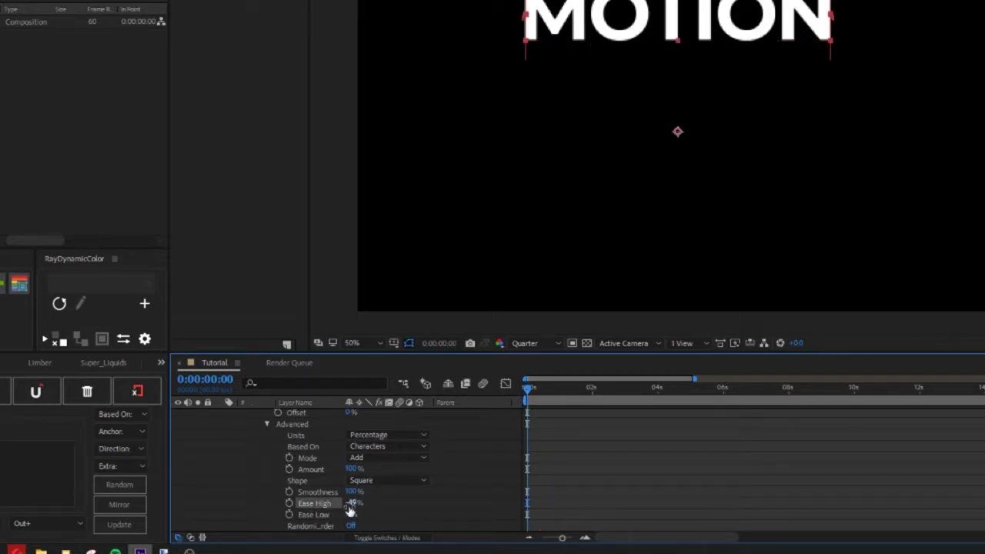
left_click_drag(346, 505, 372, 505)
key("space")
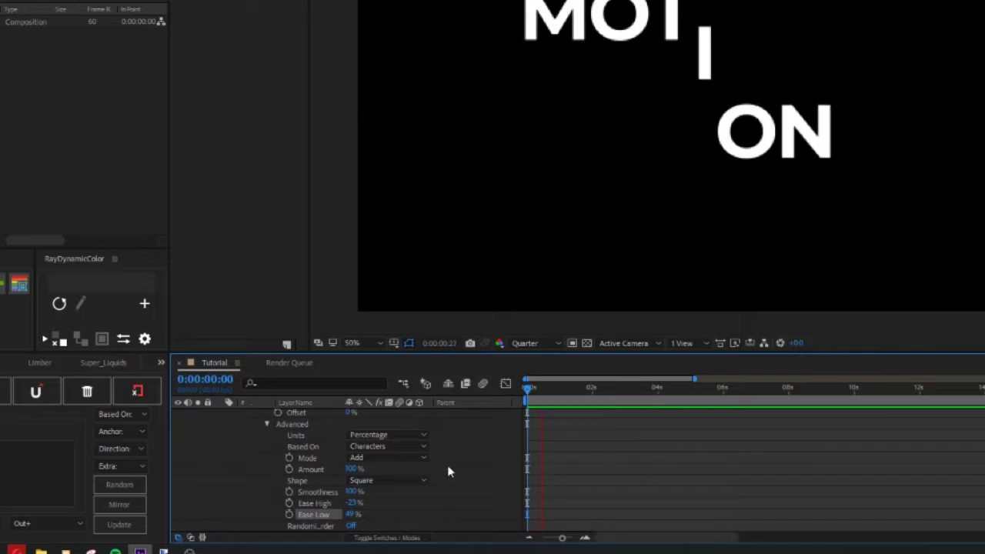
left_click(410, 458)
left_click(471, 482)
left_click(404, 480)
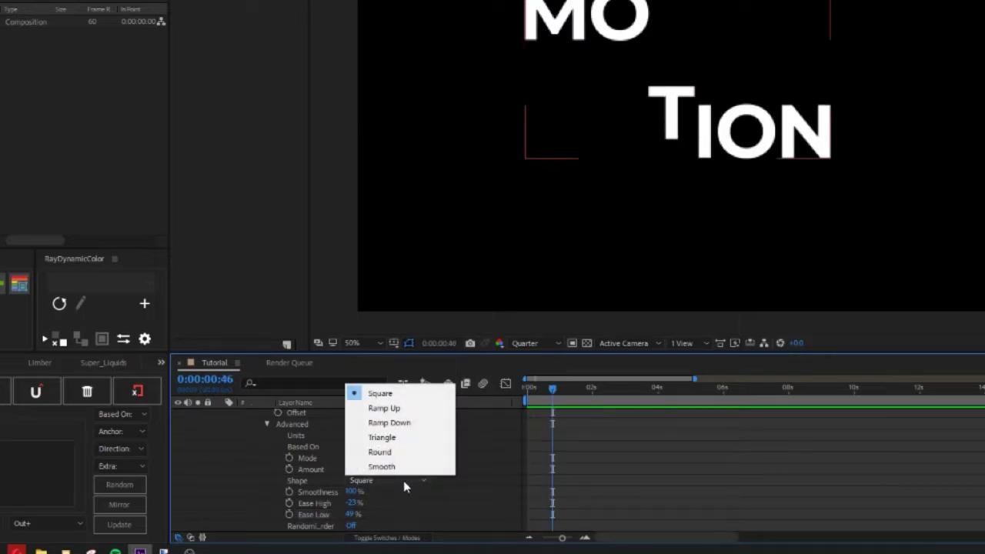
left_click(424, 500)
Test the Ramp Up shape by scrubbing the start of the animation, and change the range selector's Shape to Ramp Down
left_click(540, 391)
left_click_drag(539, 394, 542, 394)
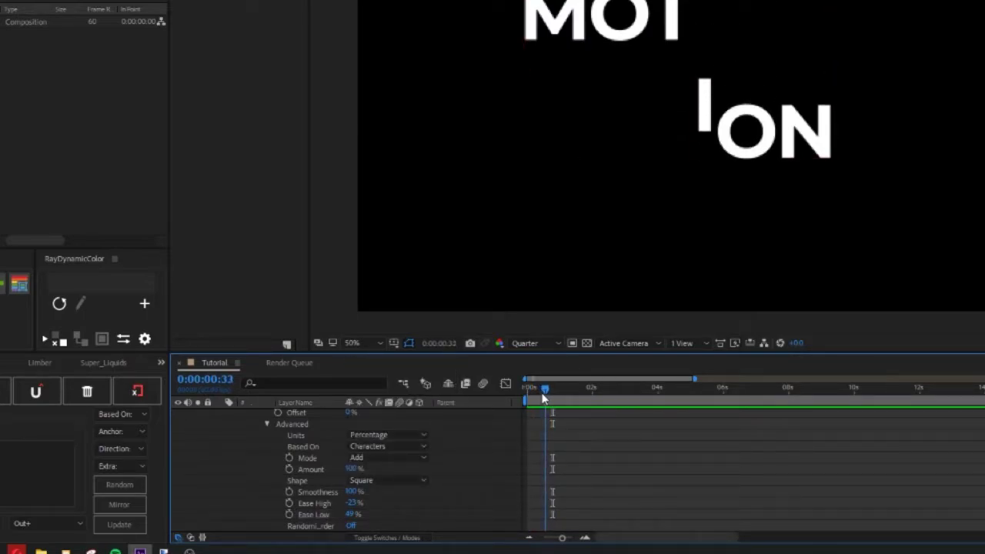
left_click(380, 481)
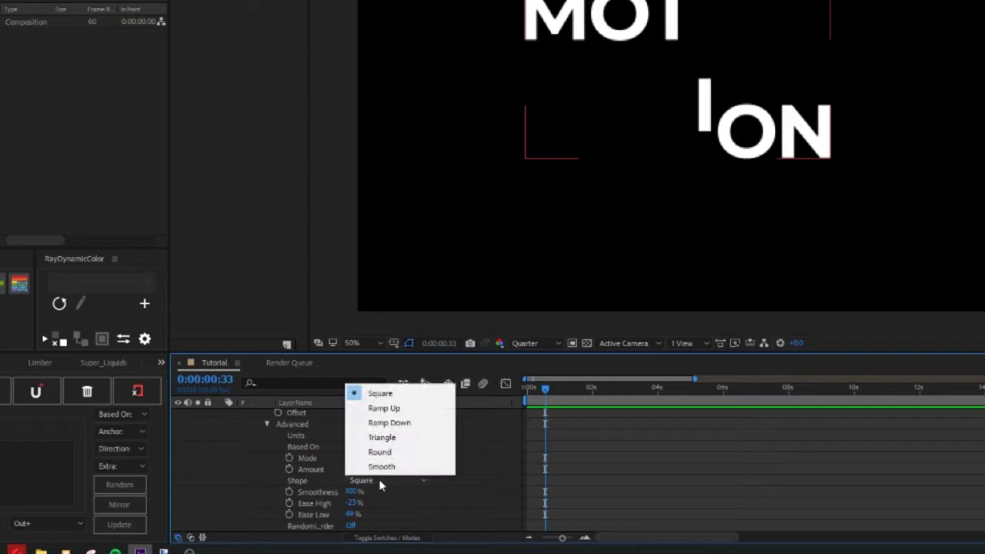
left_click(410, 406)
left_click(528, 394)
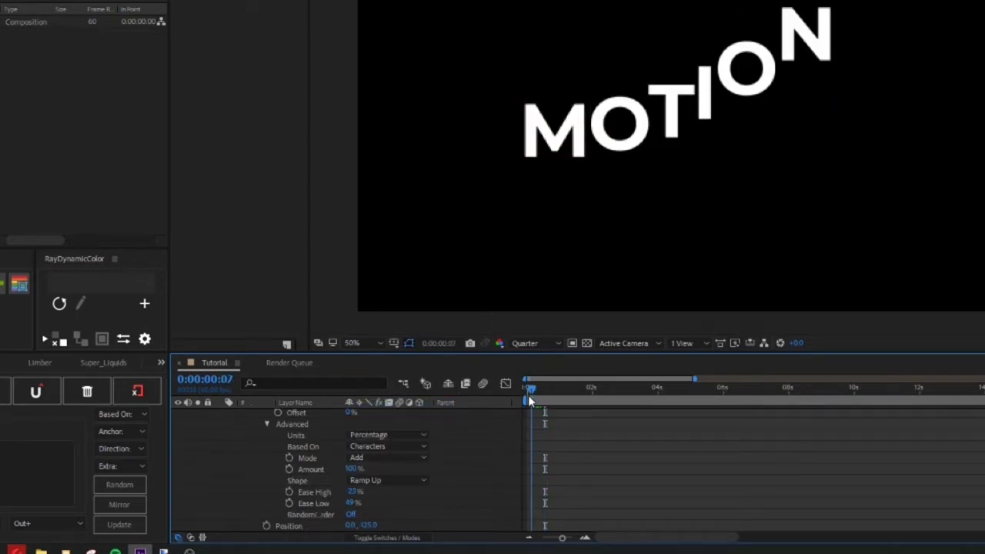
left_click(368, 479)
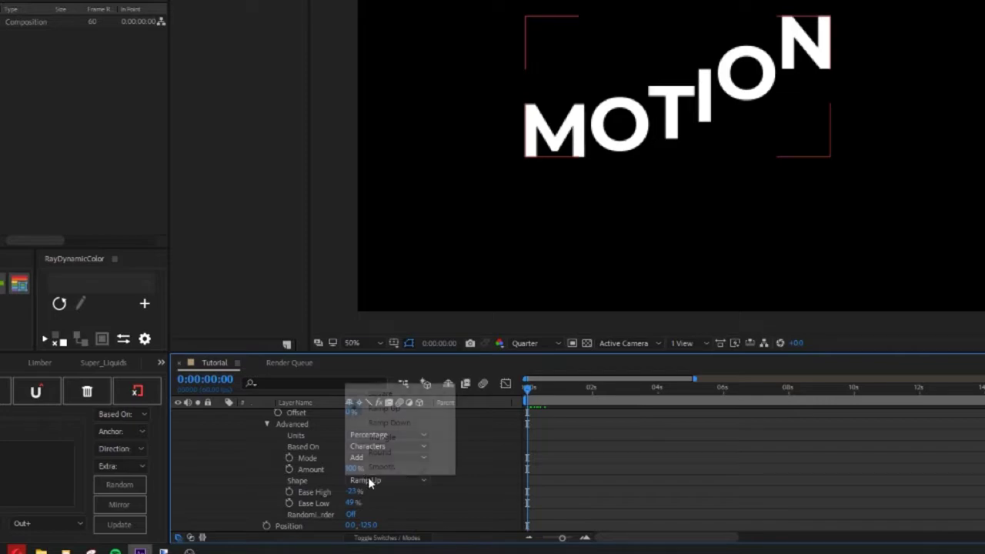
left_click(400, 422)
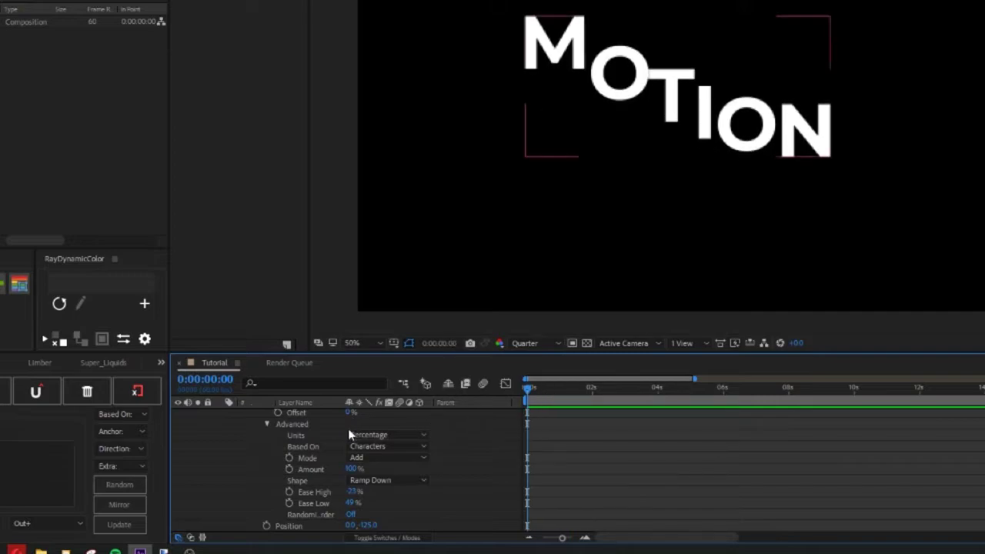
Keeping End at 100% on the first frame, keyframe Start from 100% there to 0% at 0:00:01:57, ease the keyframes, and preview
scroll(337, 408, "up", 3)
left_click(352, 471)
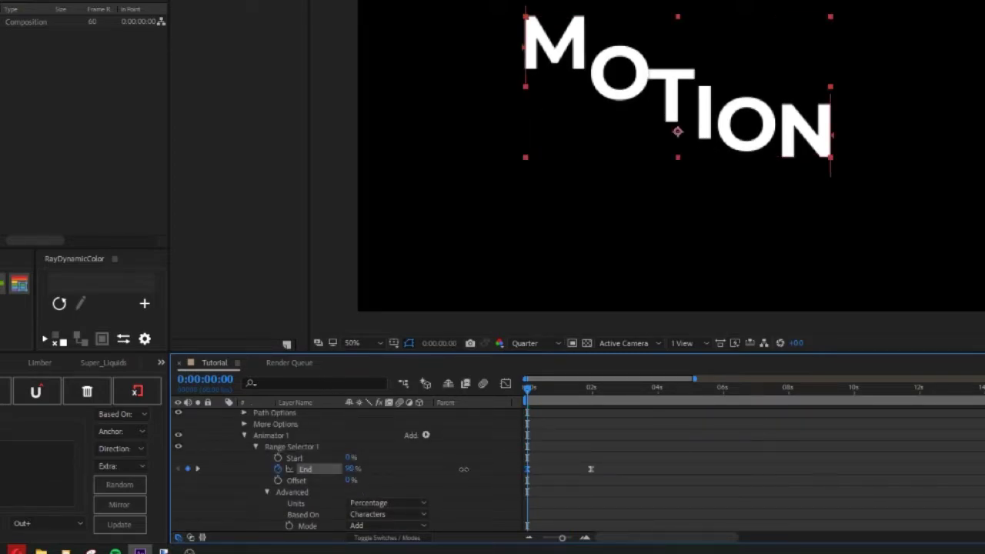
left_click_drag(463, 468, 642, 478)
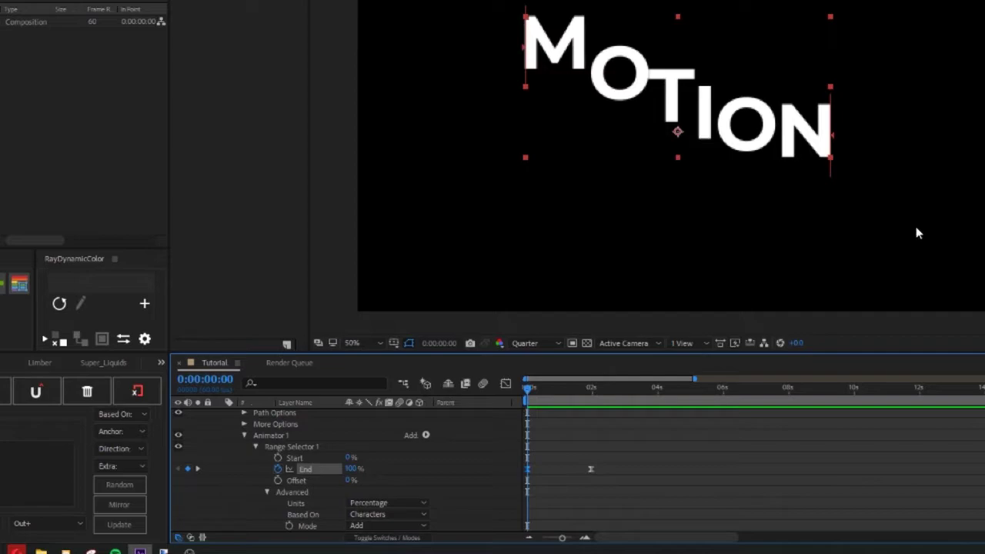
left_click_drag(351, 457, 460, 447)
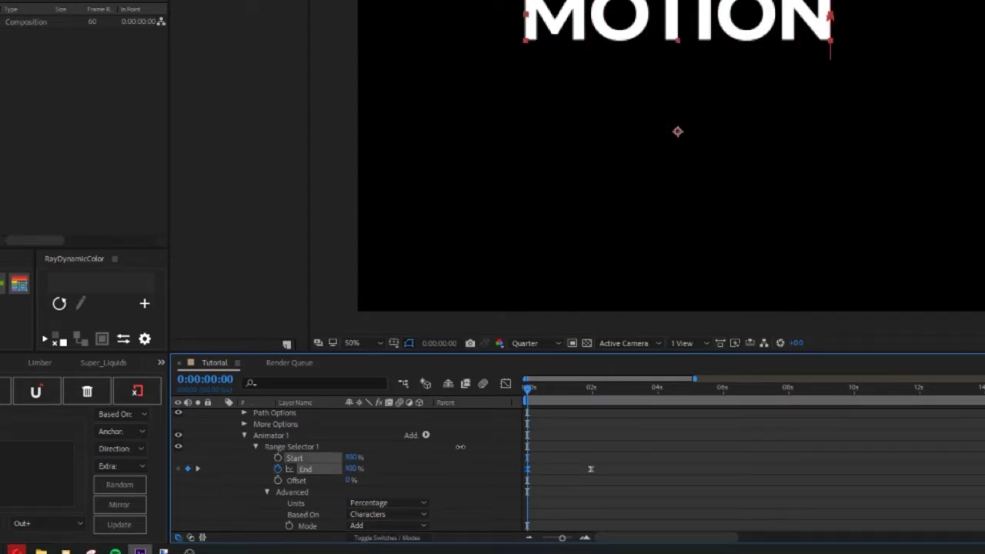
left_click_drag(551, 399, 607, 398)
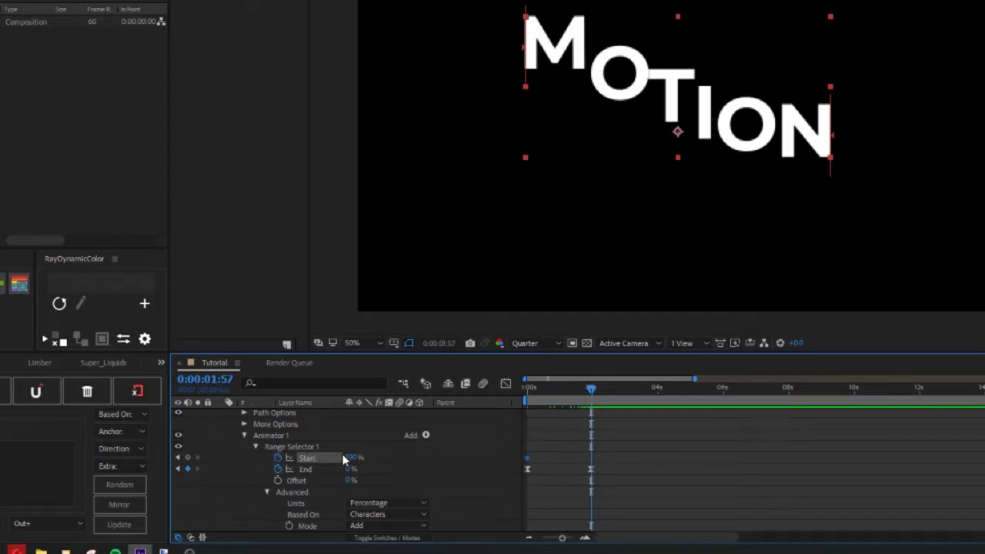
left_click_drag(630, 508, 517, 443)
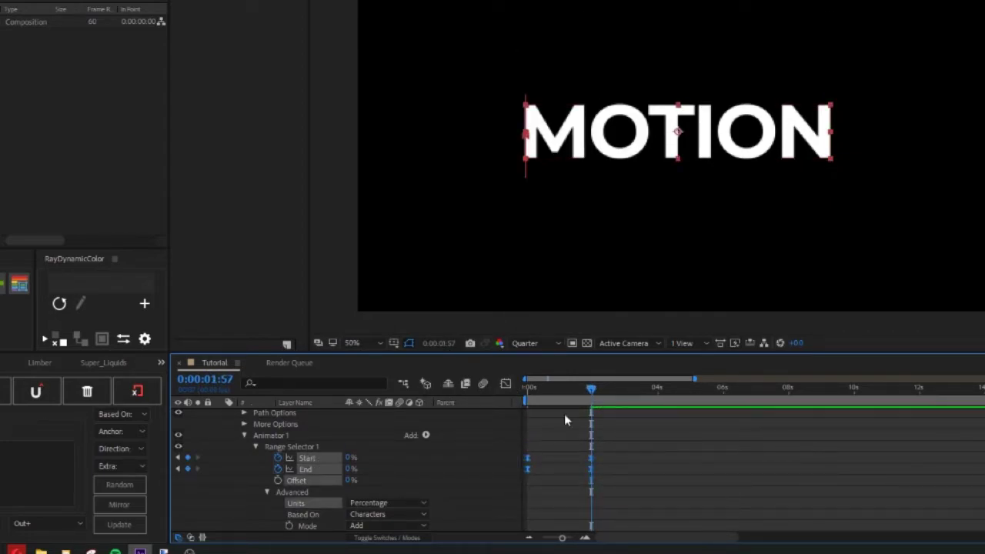
left_click(548, 398)
left_click_drag(544, 398, 525, 399)
key("space")
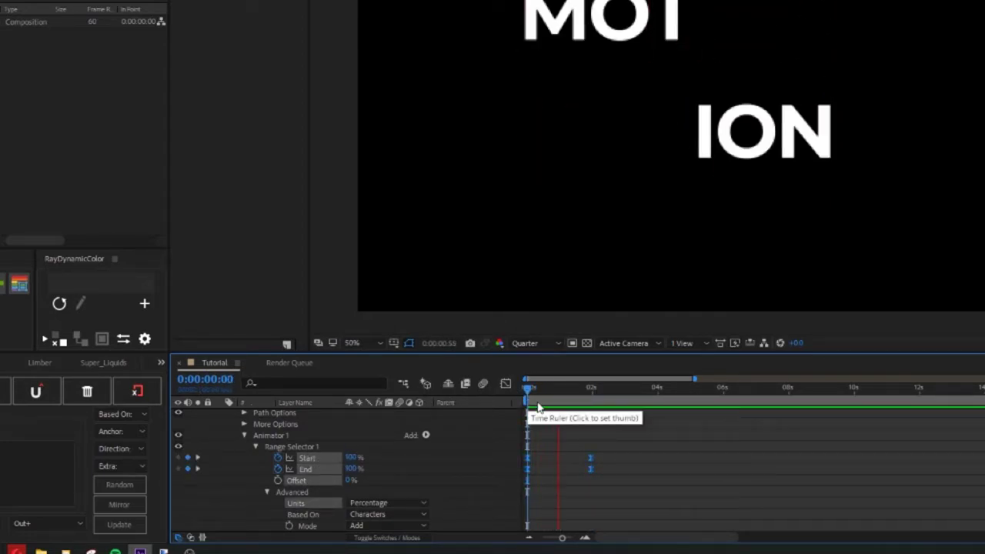
key("space")
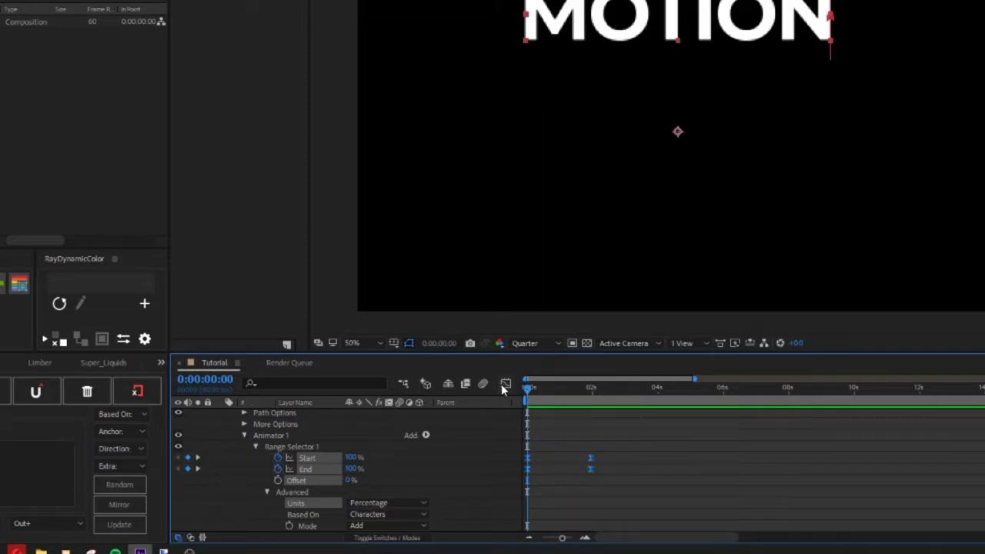
Adjust the Start and End keyframes' speed curves in the Graph Editor for a fast start and long ease-out, and preview
left_click(504, 384)
left_click_drag(627, 436, 497, 402)
left_click_drag(570, 416, 546, 411)
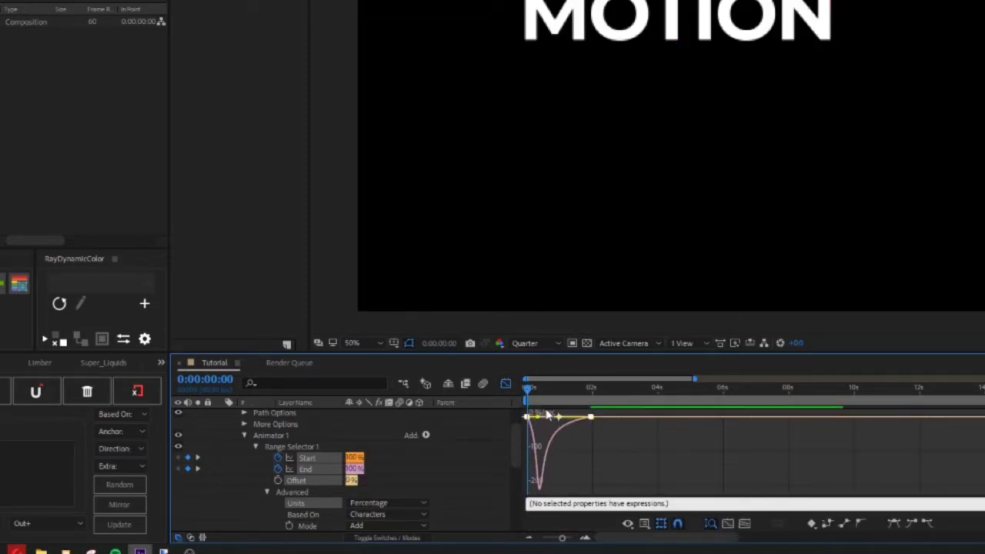
key("space")
key("space")
left_click(506, 384)
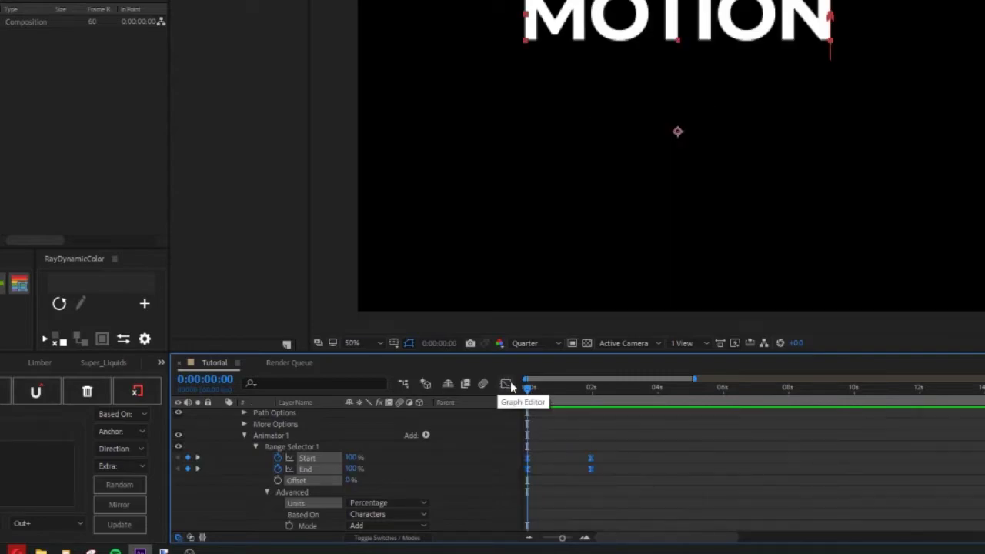
Delete the Start and End keyframes, try the Offset value, and set the range selector's End to 0%
key("Delete")
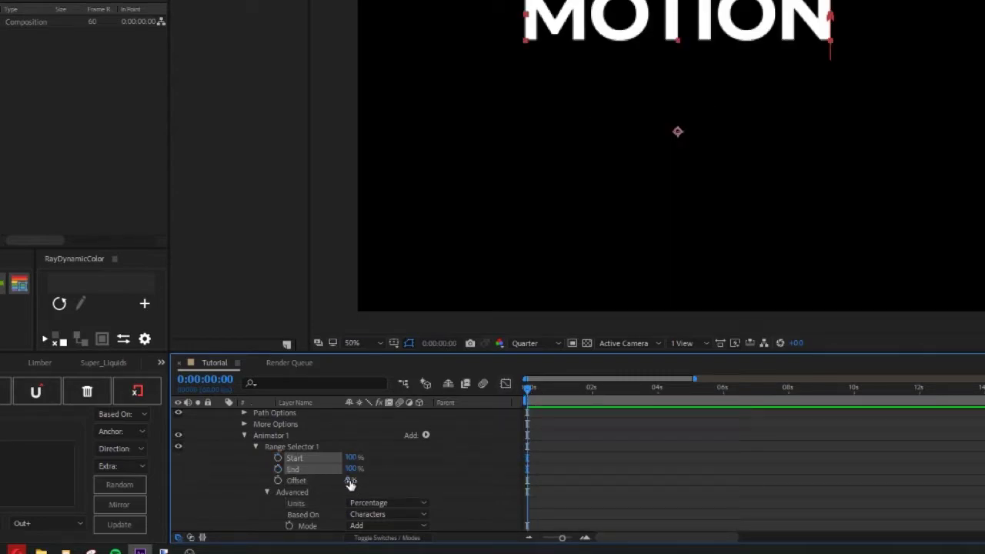
left_click(296, 481)
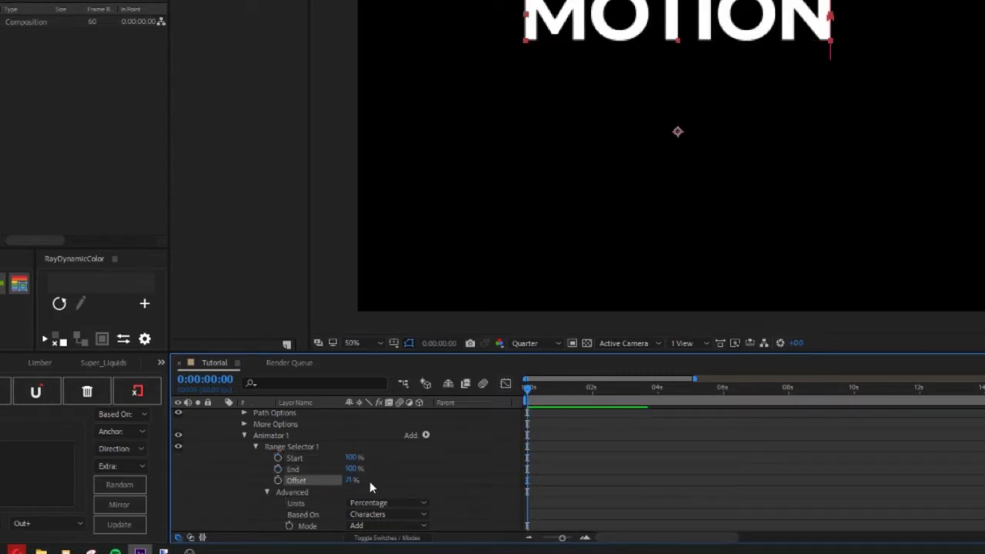
left_click_drag(351, 469, 177, 495)
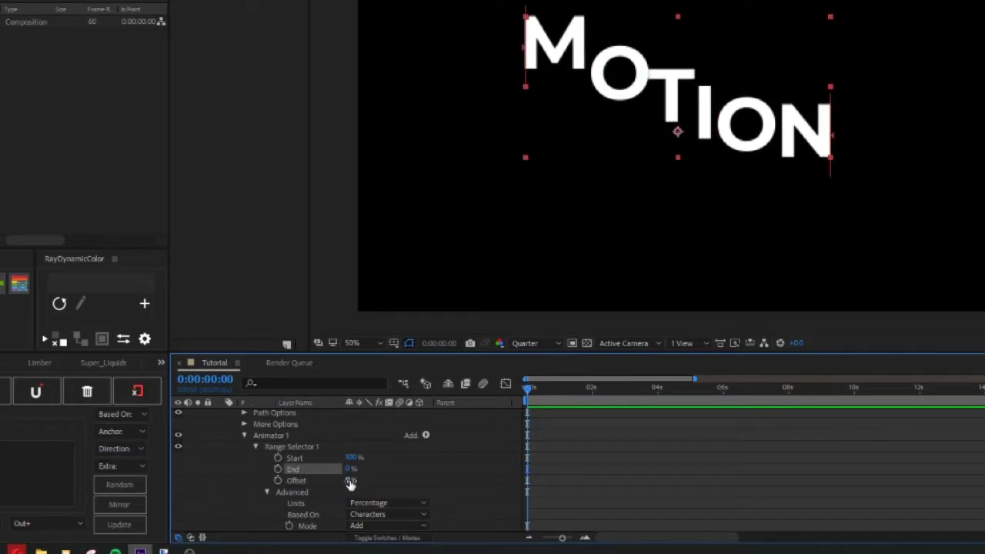
Keyframe the range selector's Offset from 97% on the first frame to -100% at 0:00:01:56, and ease both keyframes
left_click_drag(350, 482, 422, 493)
left_click(277, 481)
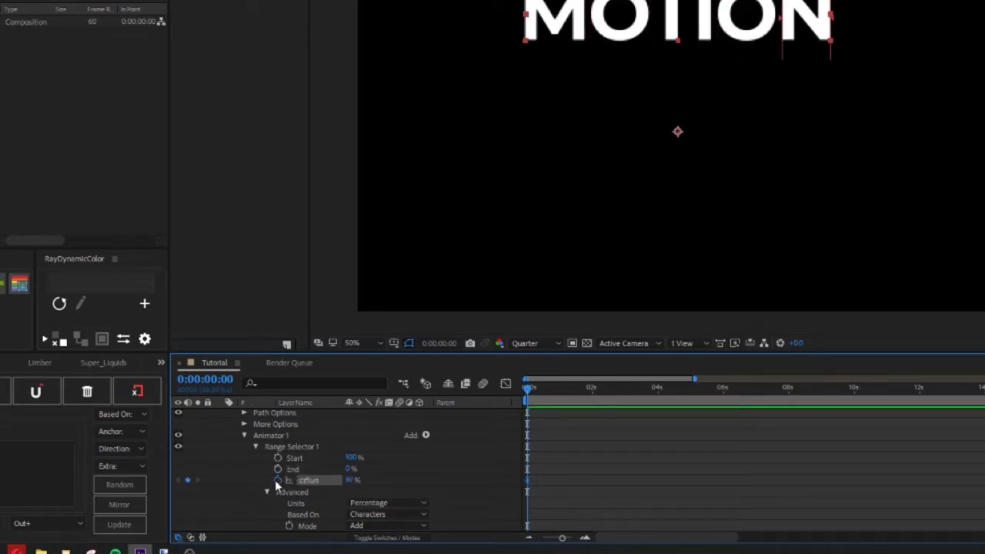
key("space")
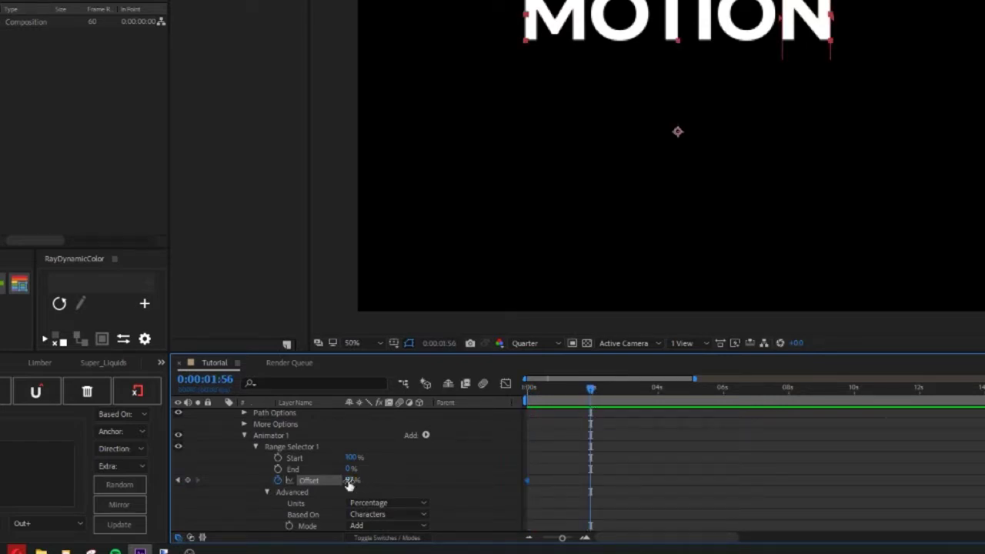
left_click_drag(349, 484, 187, 522)
left_click_drag(653, 500, 494, 457)
key("F9")
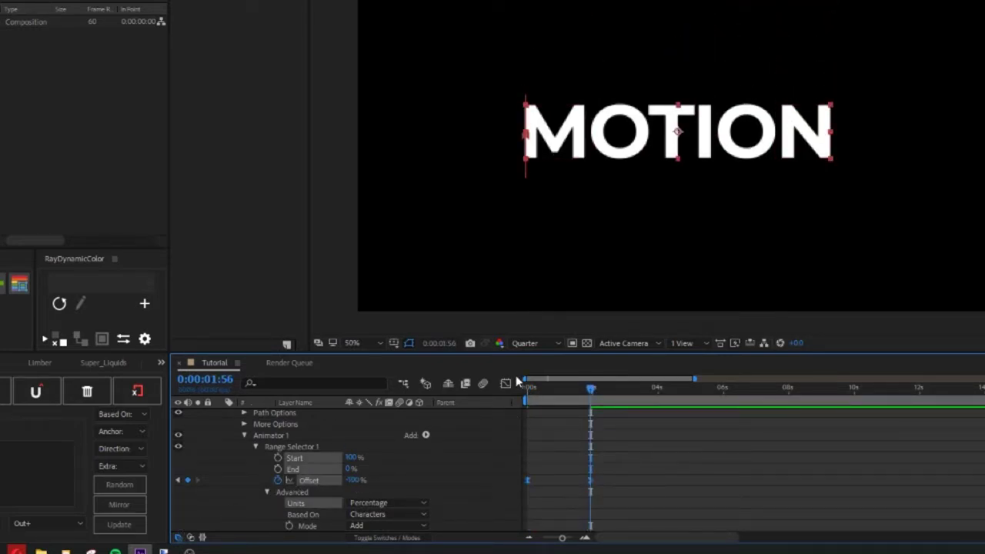
Reshape the Offset keyframes' speed curve in the Graph Editor, preview the animation, and return to the keyframe view
left_click(505, 384)
left_click_drag(620, 454, 558, 421)
left_click_drag(562, 390, 504, 406)
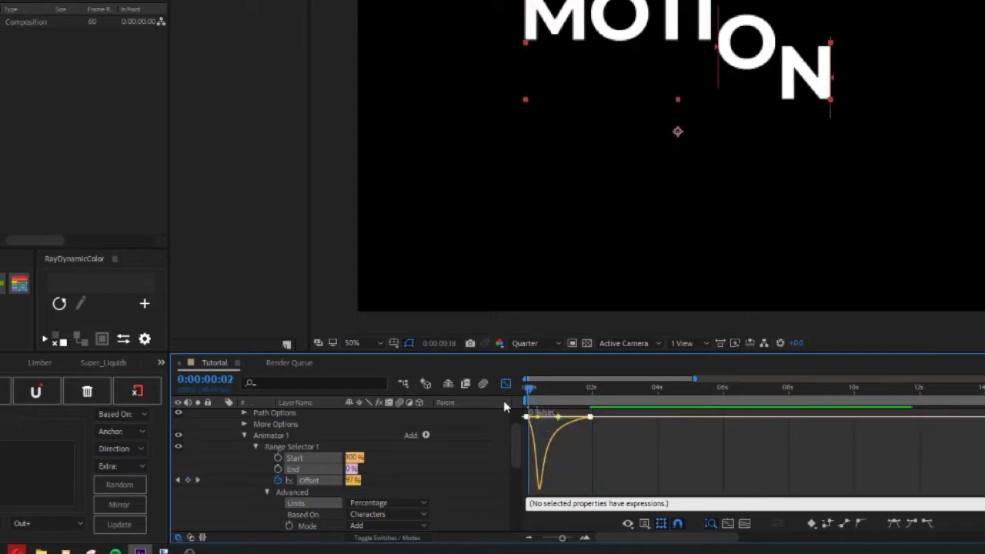
key("space")
left_click_drag(558, 390, 532, 418)
key("space")
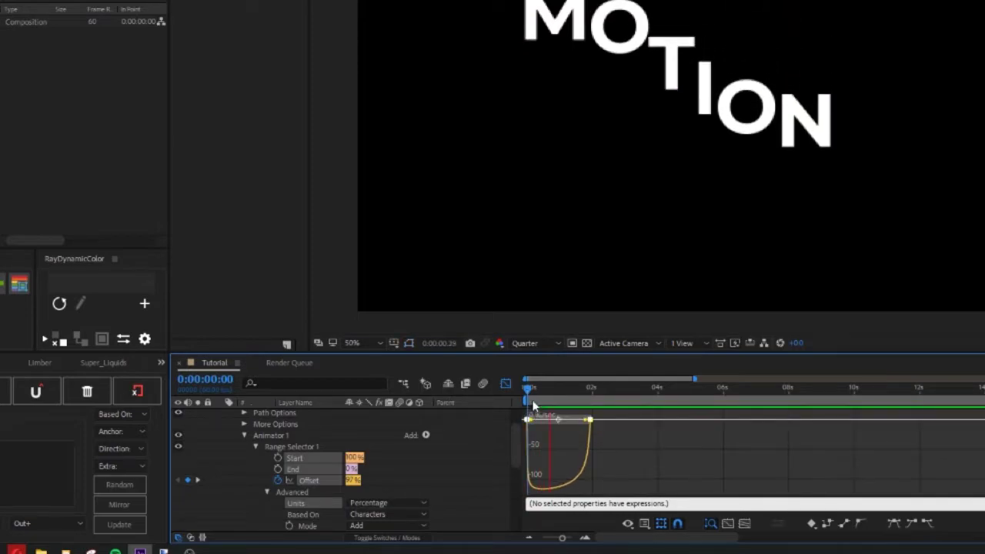
key("space")
key("space")
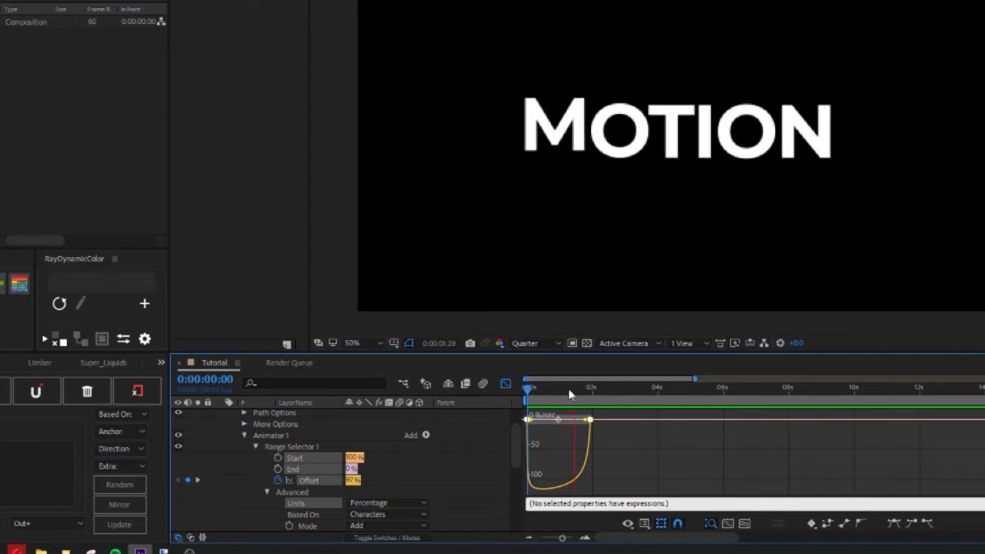
left_click(505, 387)
Turn on Randomize Order for the range selector, preview the animation, and set the Random Seed to 36
scroll(440, 480, "down", 4)
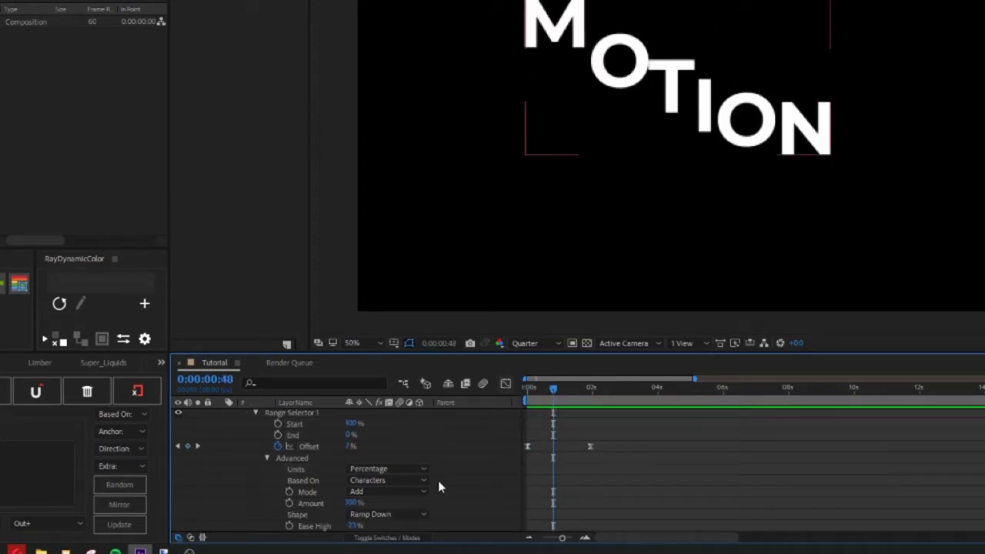
scroll(342, 490, "down", 1)
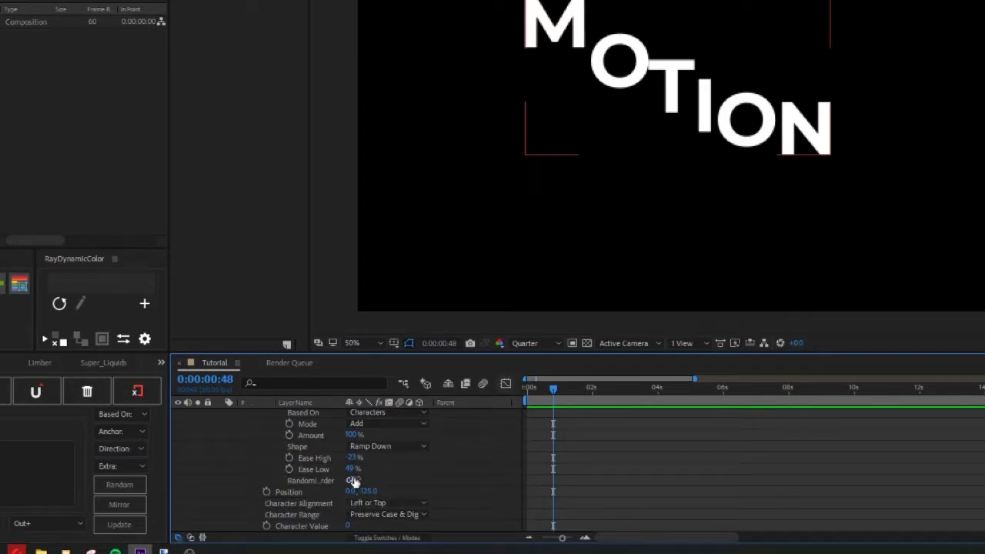
left_click(351, 481)
left_click_drag(531, 389, 504, 413)
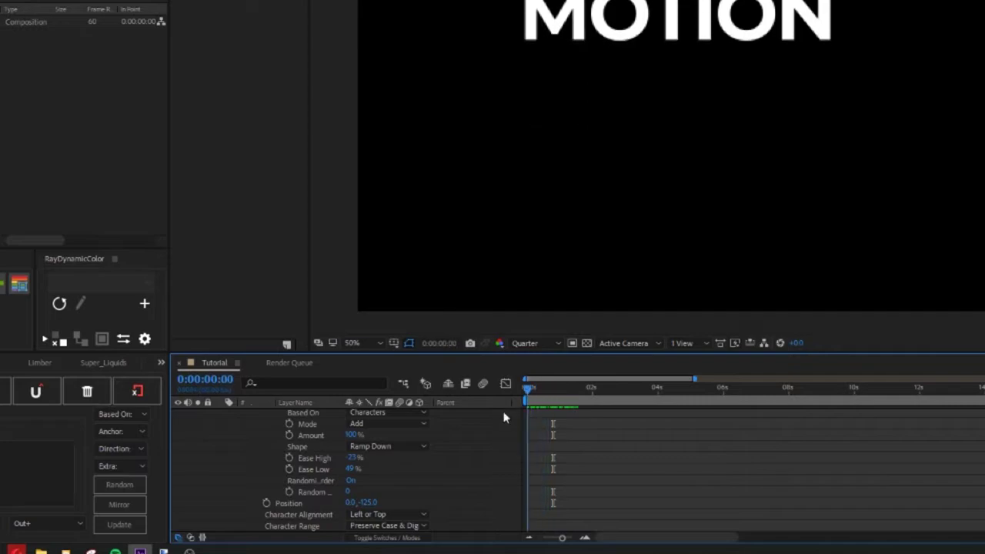
key("space")
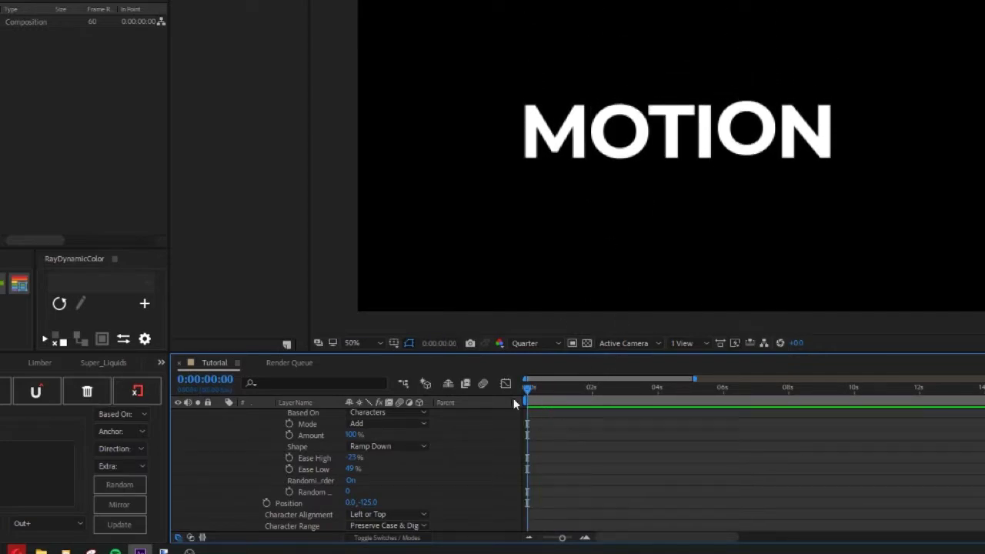
key("space")
key("space")
scroll(406, 440, "down", 2)
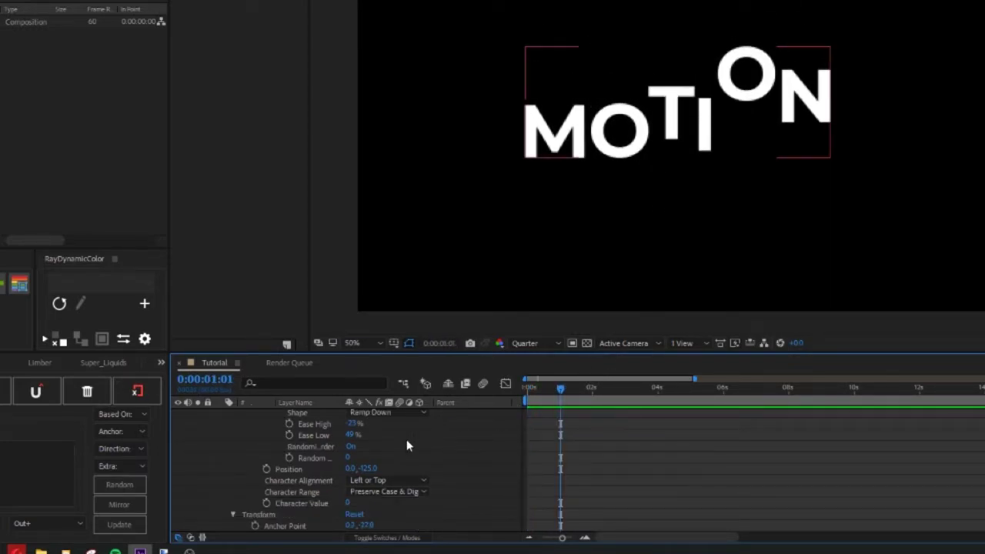
left_click_drag(348, 457, 741, 487)
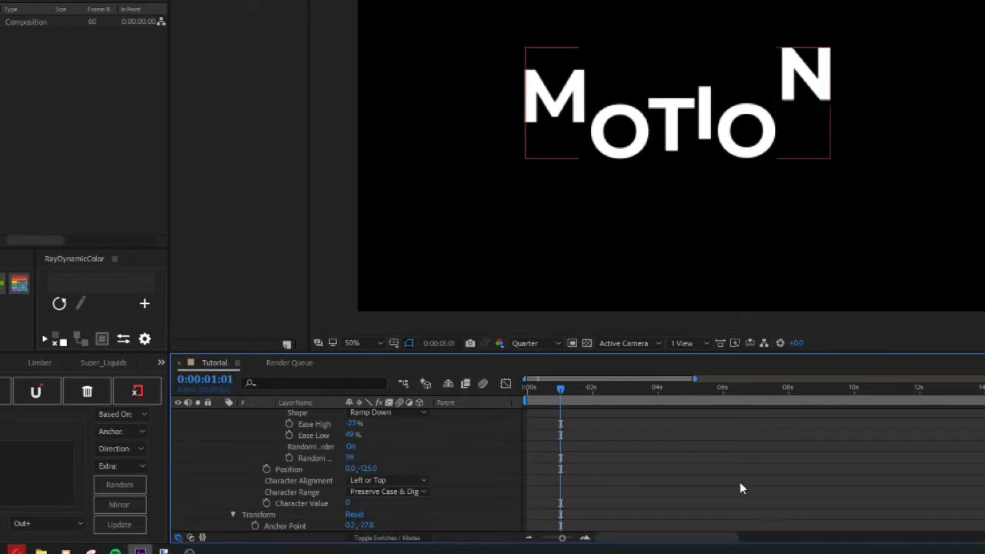
Try animating the Random Seed from 36 to 108 over about two seconds, remove its keyframes, and preview with the fixed seed
left_click(289, 458)
left_click_drag(344, 461, 440, 457)
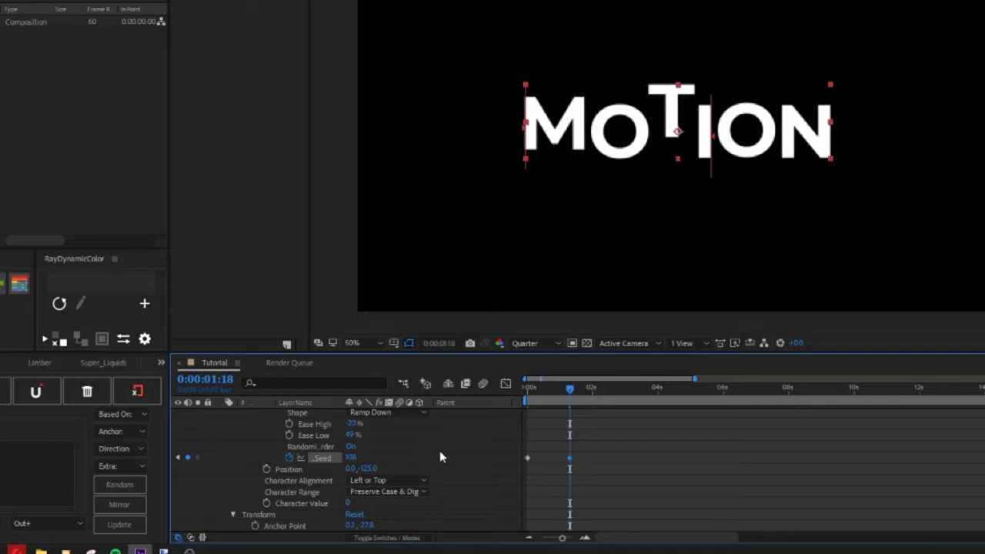
left_click_drag(570, 457, 598, 459)
key("space")
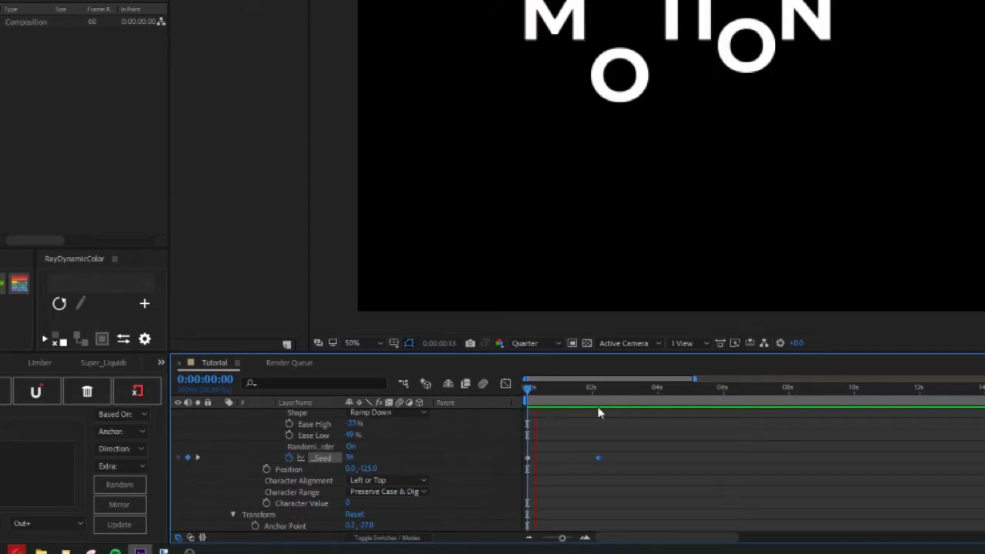
key("space")
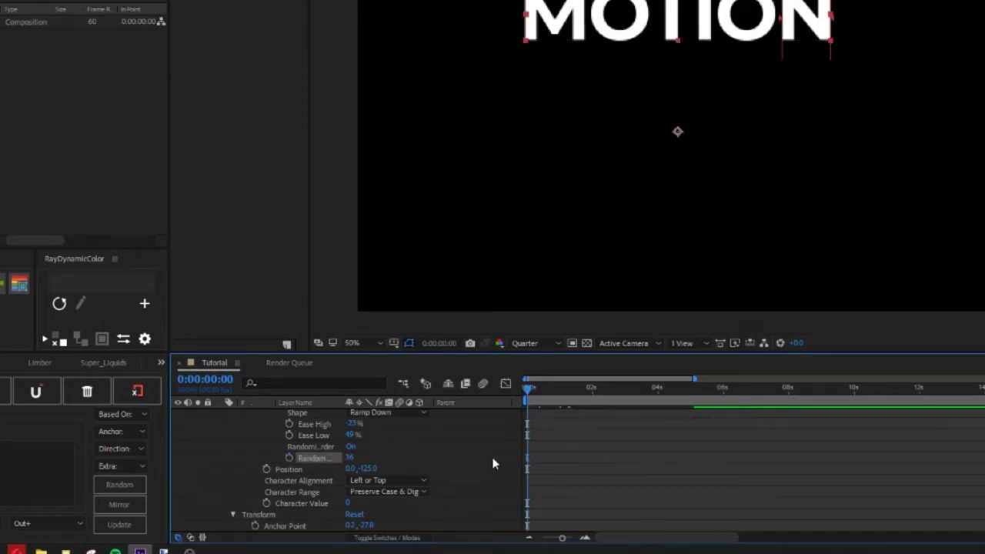
key("space")
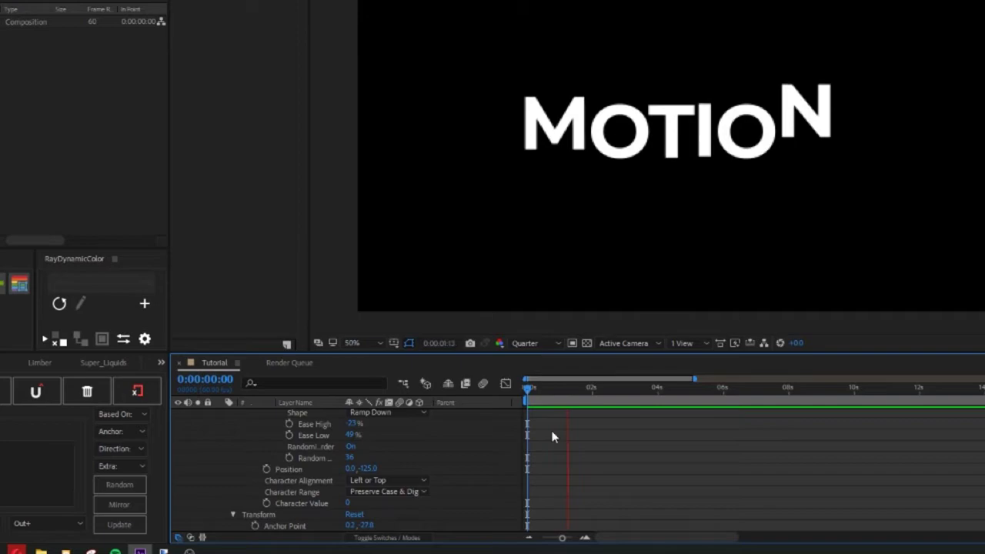
key("space")
Add a Scale property to Animator 1, test it at 22%, and set it to 0%
scroll(285, 425, "up", 3)
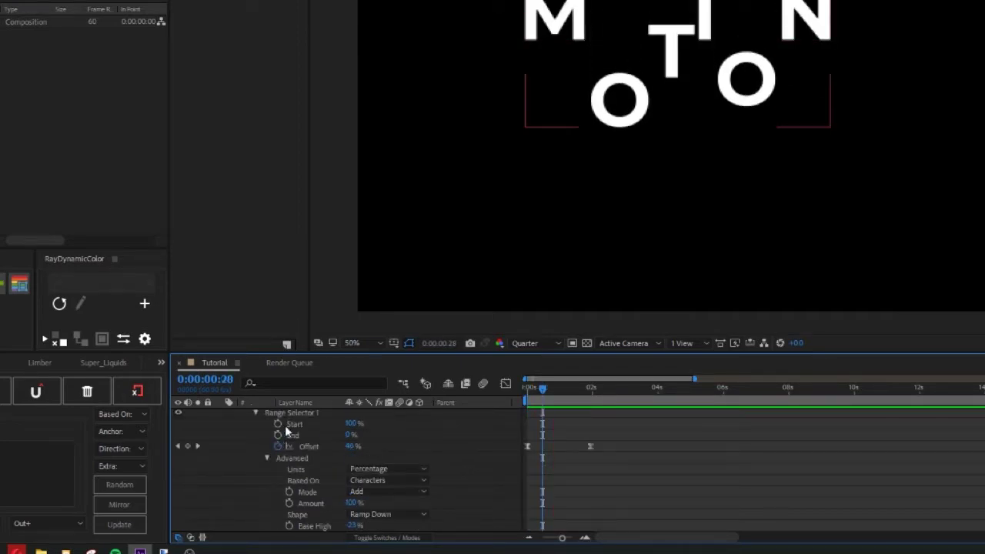
scroll(285, 432, "up", 1)
left_click(296, 447)
left_click(428, 437)
mouse_move(454, 443)
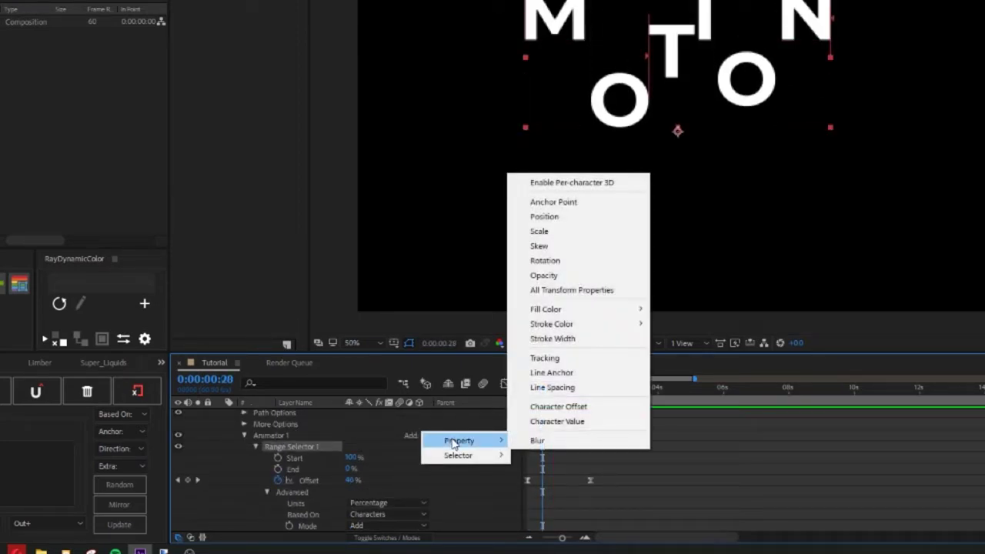
left_click(565, 234)
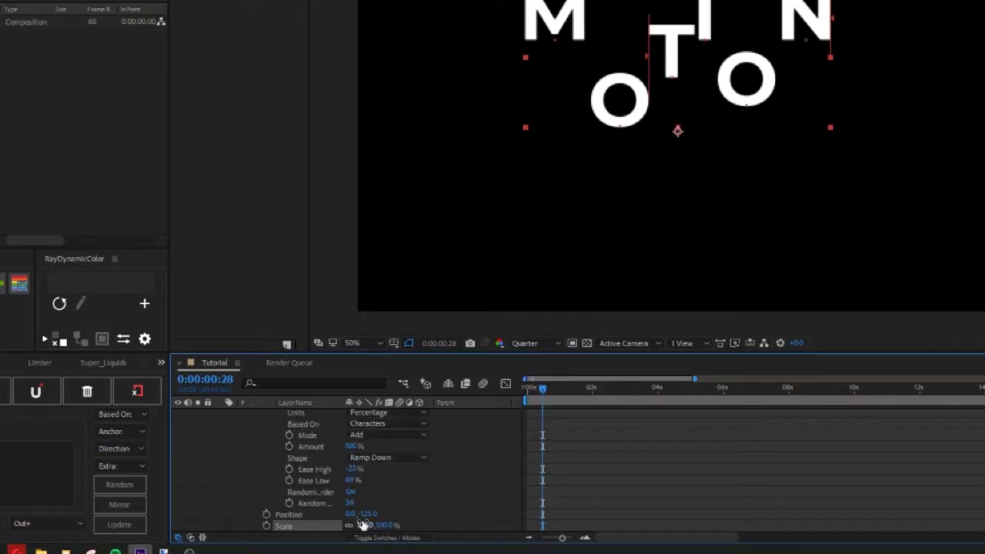
left_click_drag(362, 523, 302, 525)
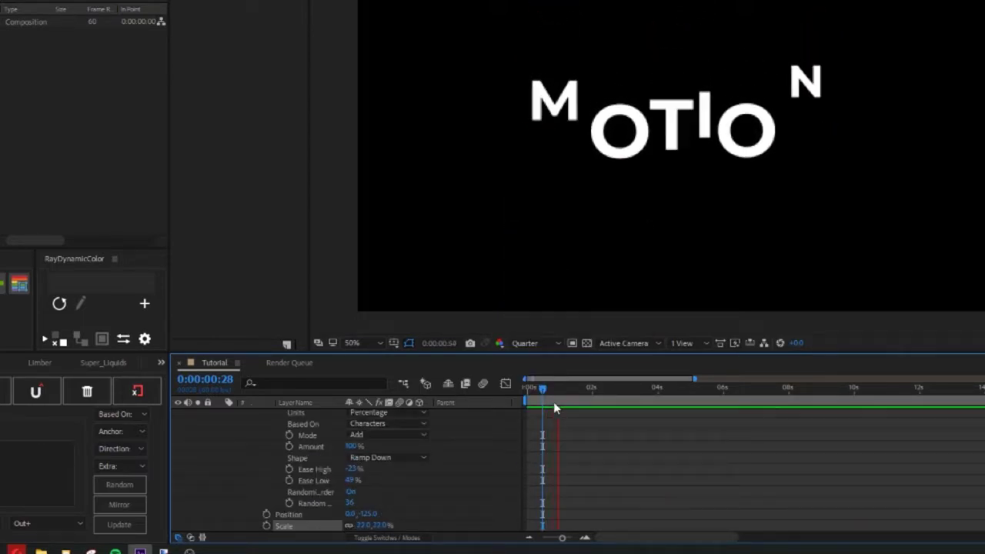
left_click_drag(554, 402, 526, 400)
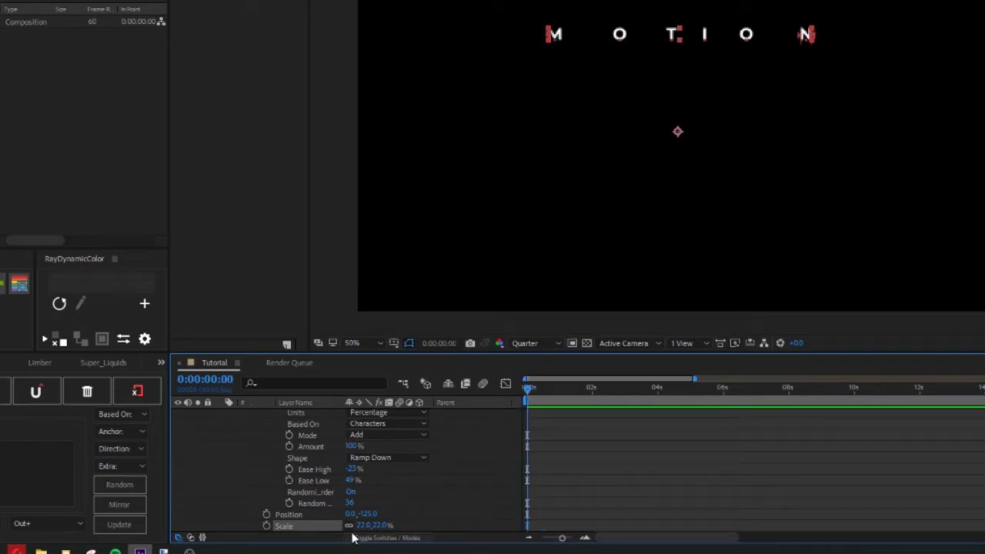
type("0")
key("Return")
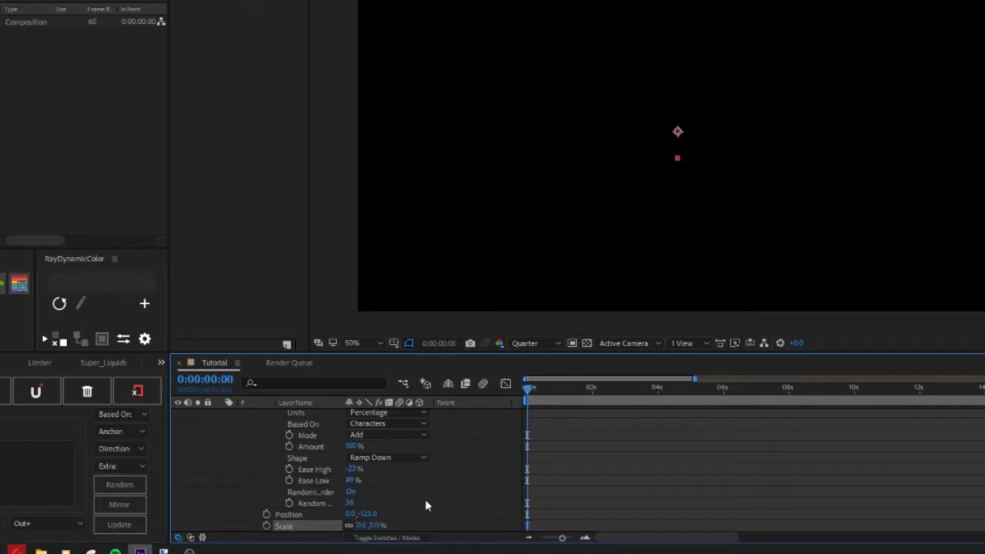
Try animator Scale values well above 100% and below zero, preview them, and return Scale to 0%
left_click_drag(375, 524, 444, 527)
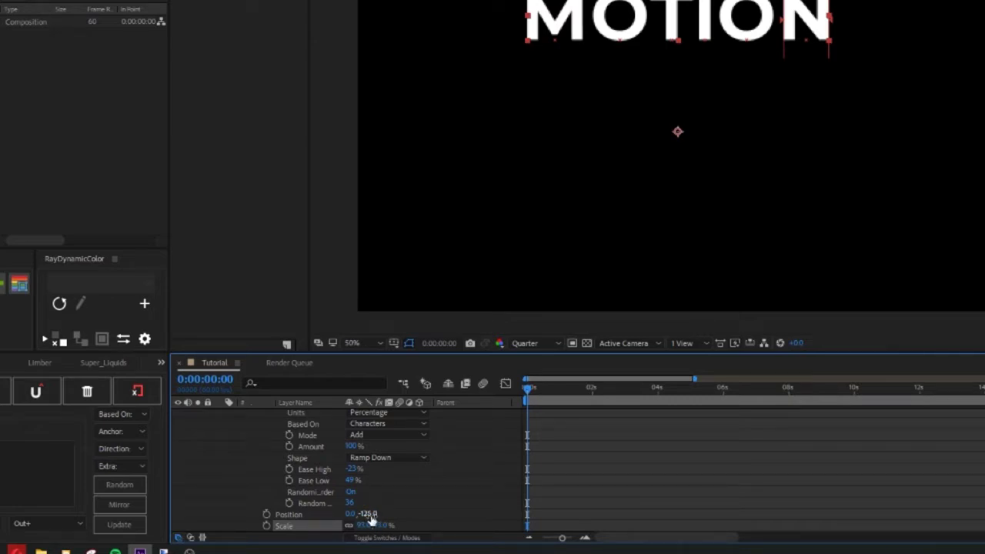
left_click_drag(376, 526, 488, 526)
key("space")
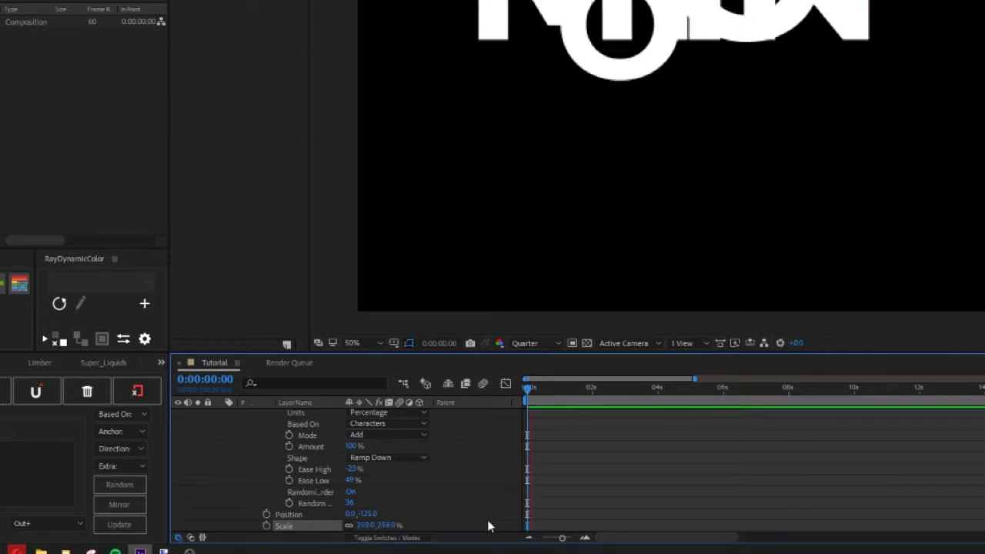
left_click_drag(366, 525, 112, 519)
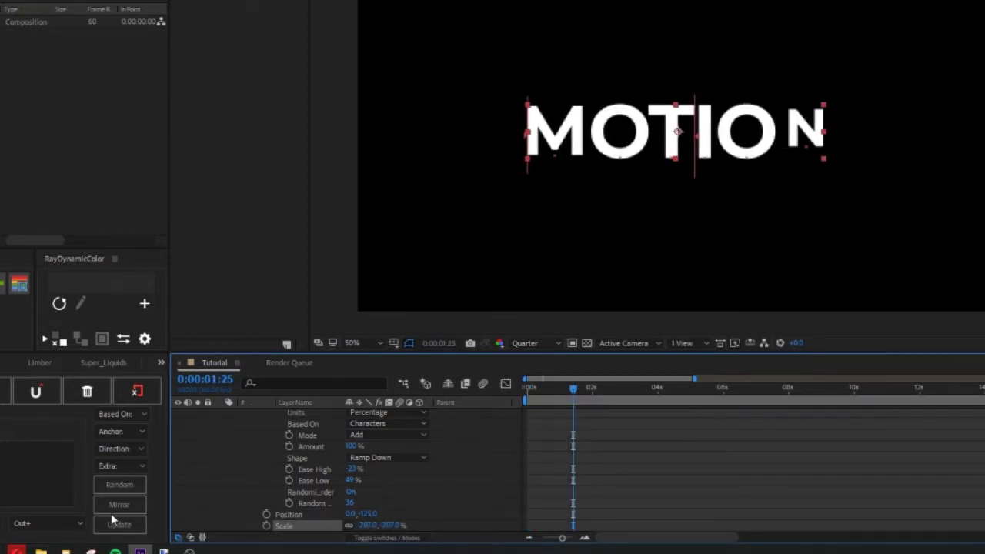
key("space")
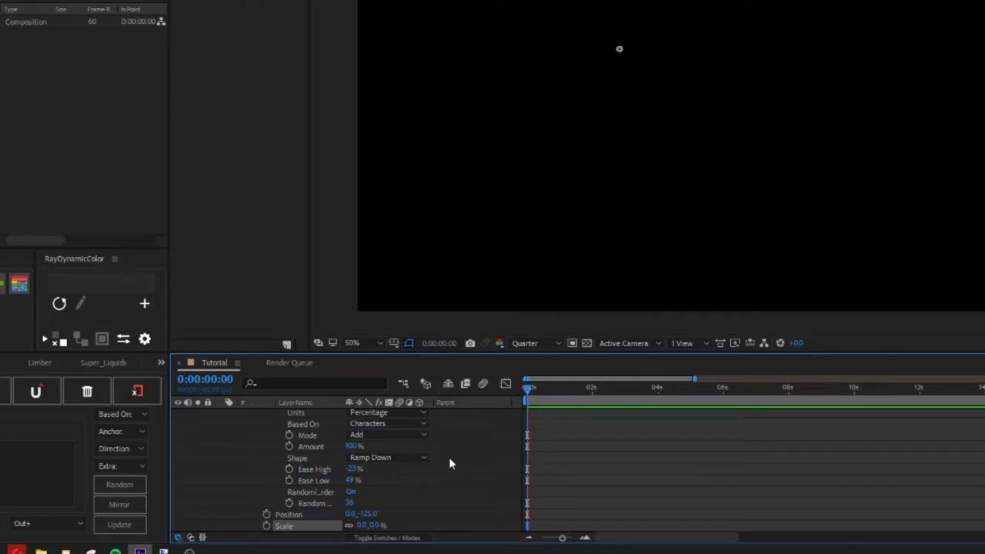
Add an Opacity property to Animator 1, set it to 0%, and preview the letters fading in
scroll(447, 496, "up", 5)
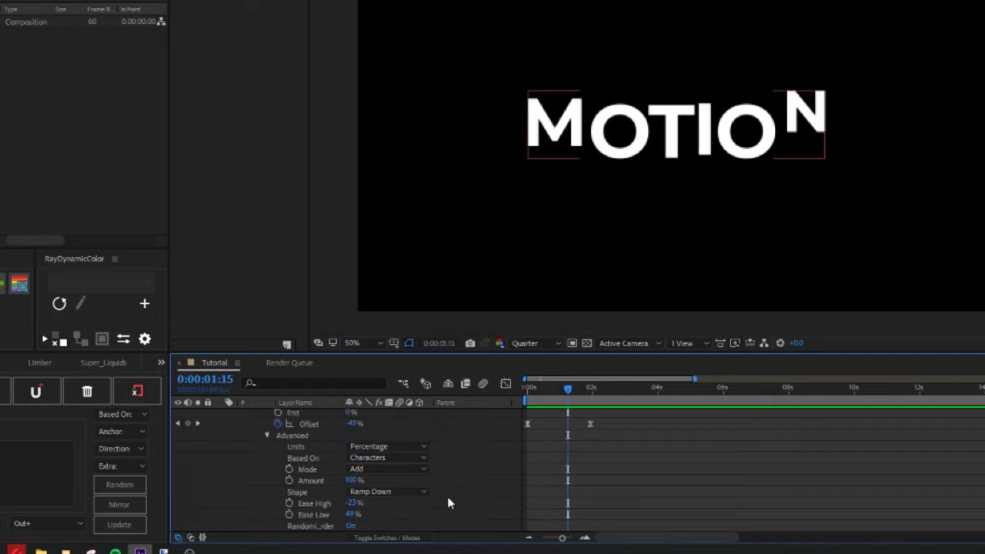
left_click(411, 446)
mouse_move(448, 454)
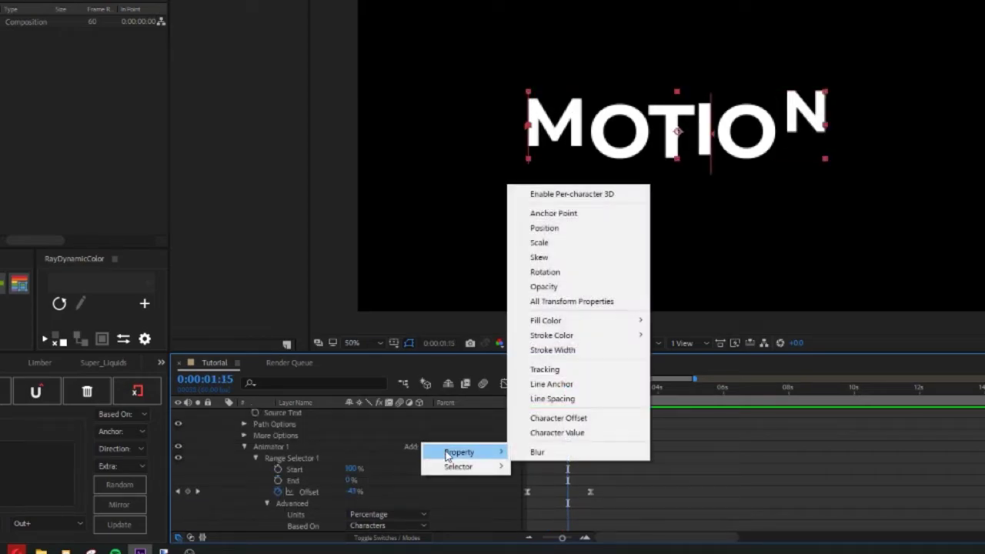
left_click(565, 286)
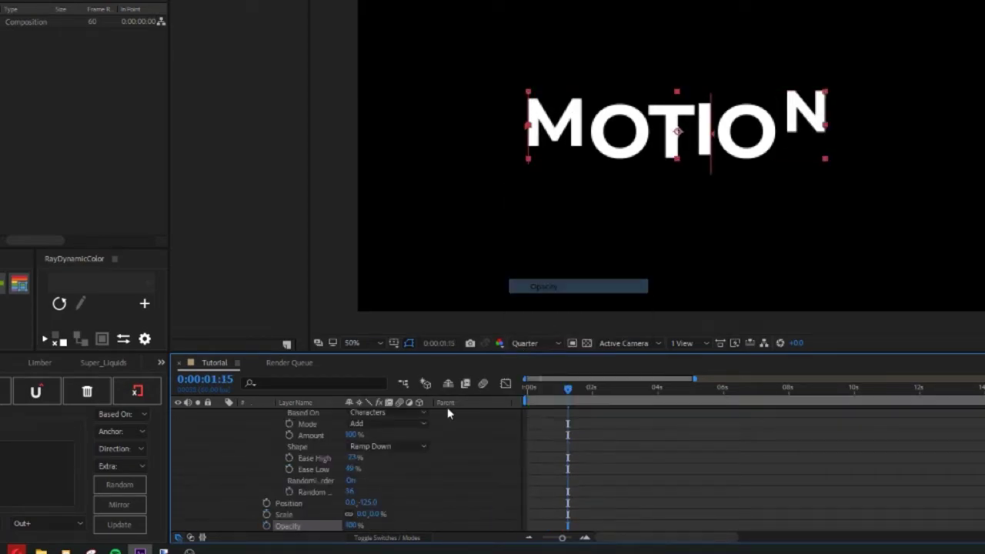
left_click_drag(553, 399, 506, 397)
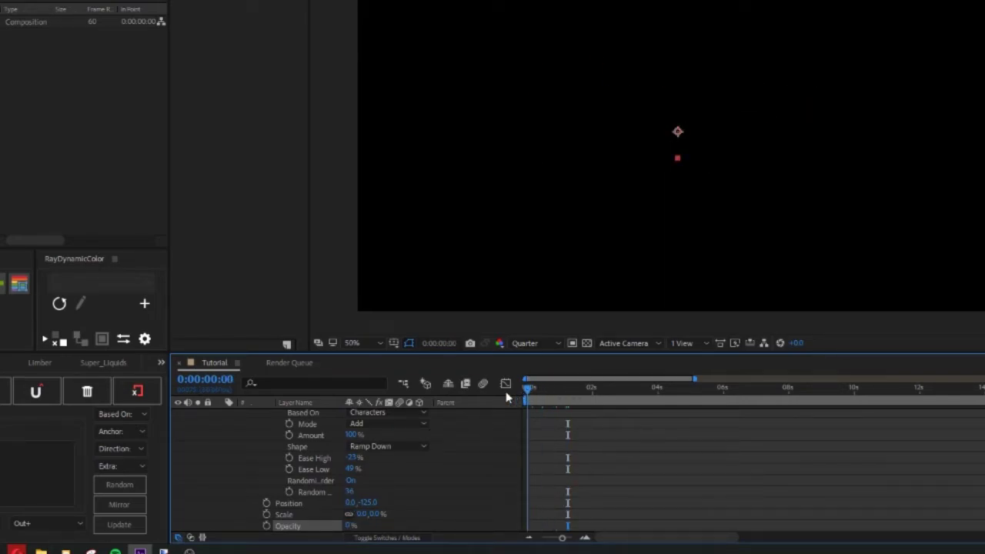
key("space")
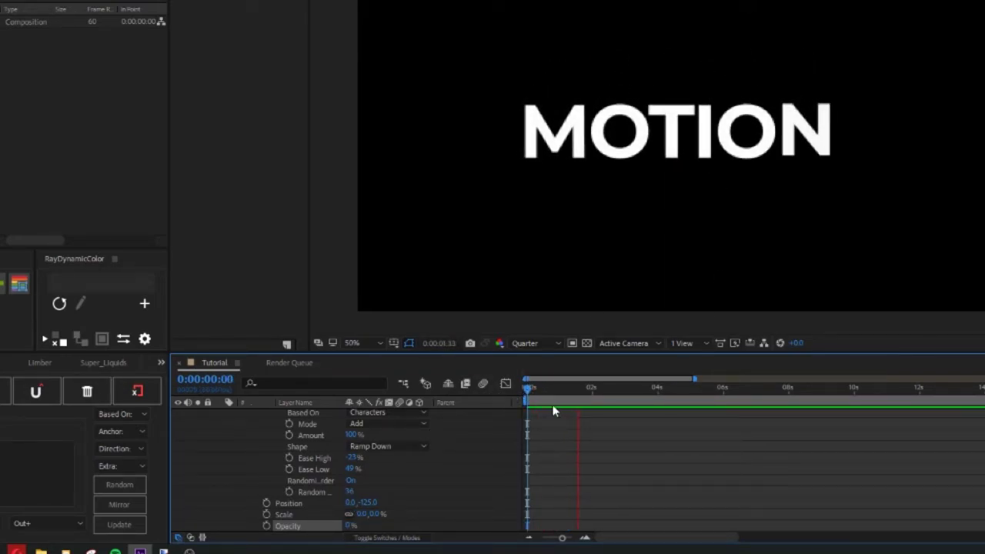
key("space")
key("space")
key("space")
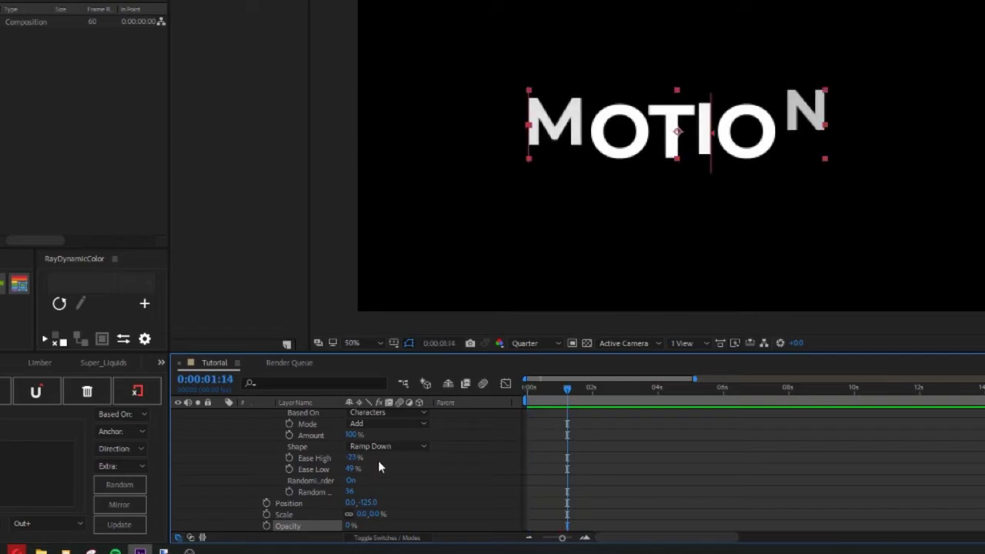
Add a Blur property to Animator 1, set it to about 62, and scrub back to the first frame
scroll(378, 460, "up", 3)
scroll(334, 462, "up", 1)
left_click(426, 469)
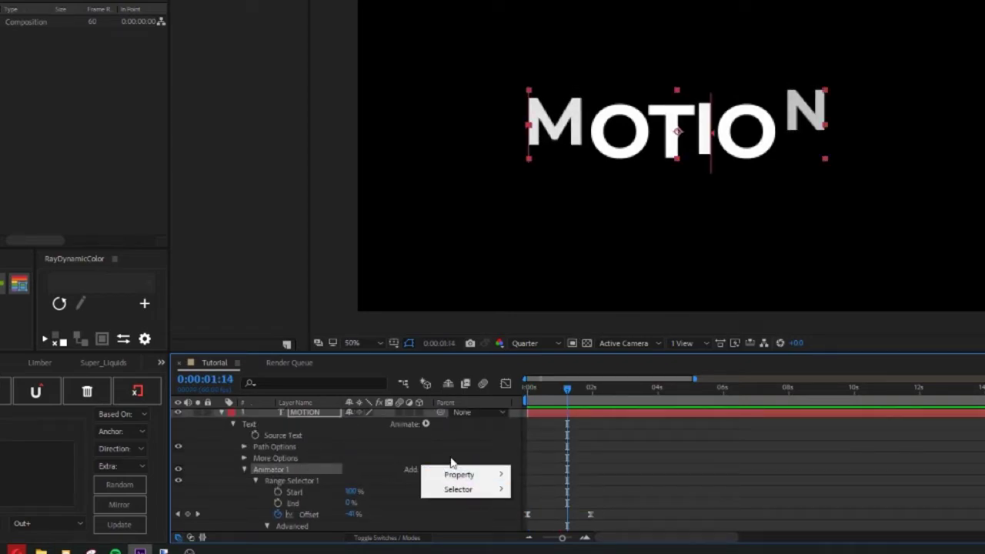
mouse_move(454, 476)
left_click(537, 474)
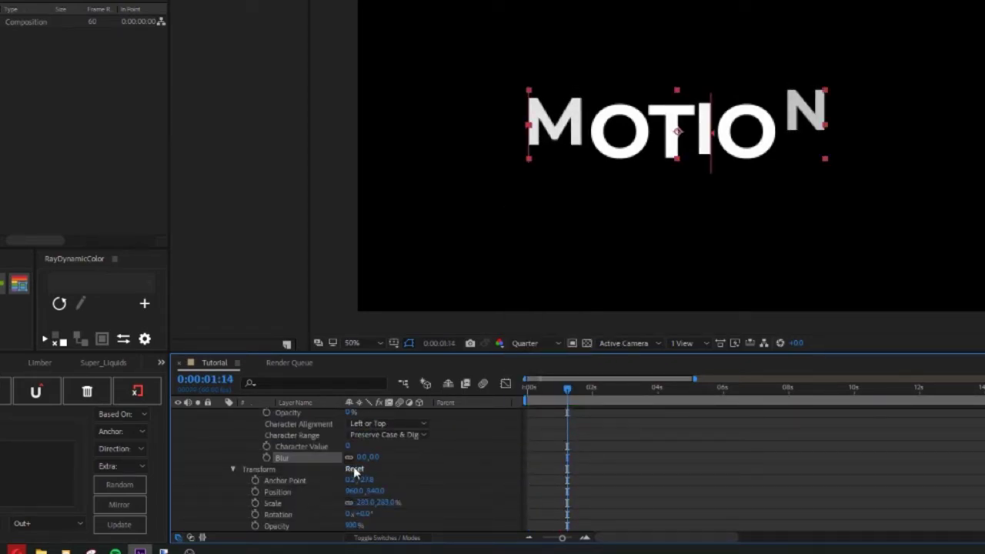
left_click_drag(369, 456, 418, 455)
left_click_drag(564, 400, 499, 398)
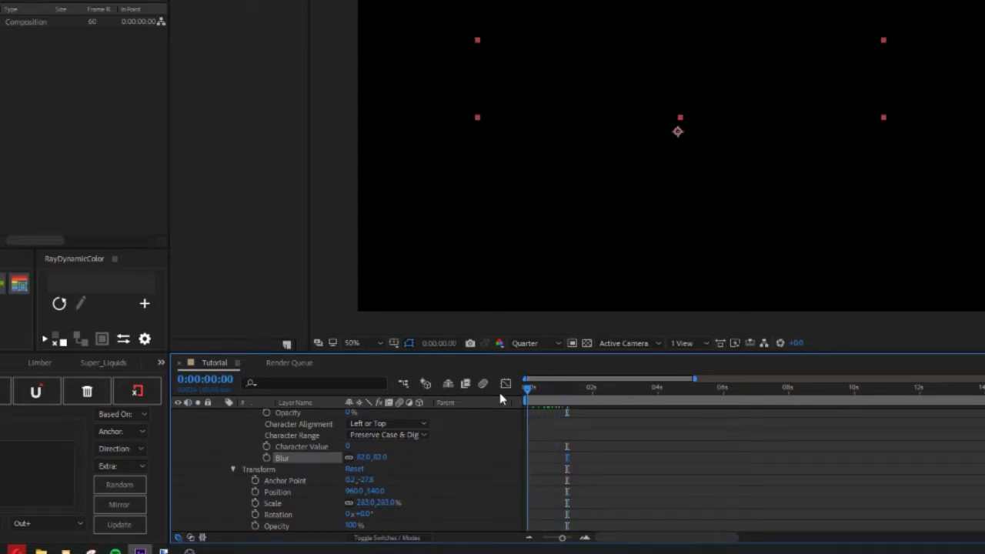
Set Animator 1's Blur to 36 and preview the letters' reveal from the first frame
key("space")
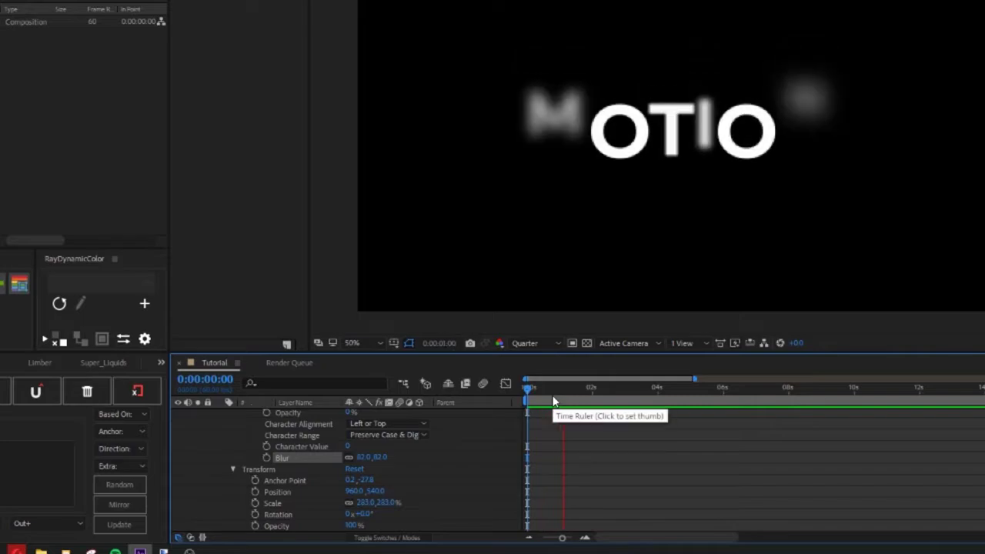
left_click(544, 442)
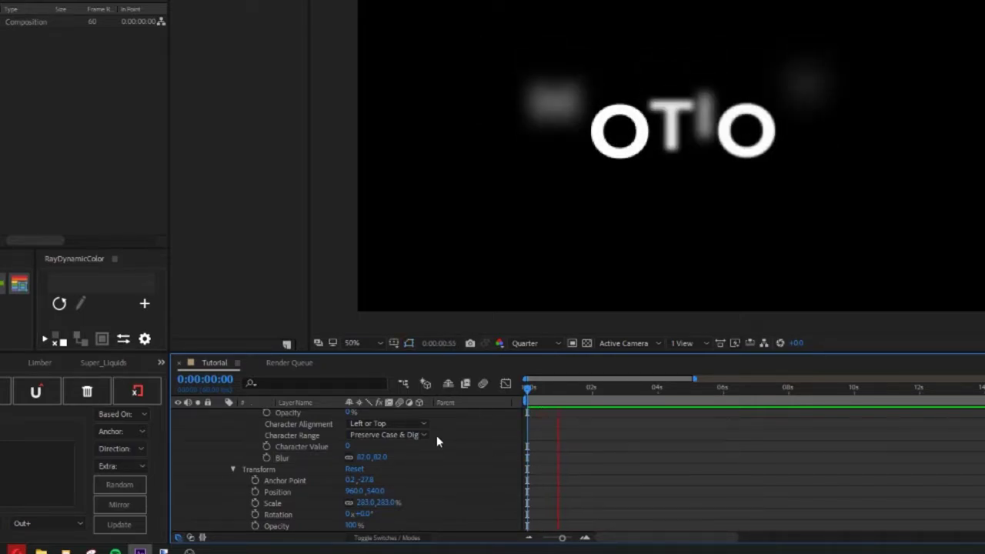
key("space")
left_click_drag(356, 456, 473, 443)
left_click_drag(565, 390, 526, 396)
key("space")
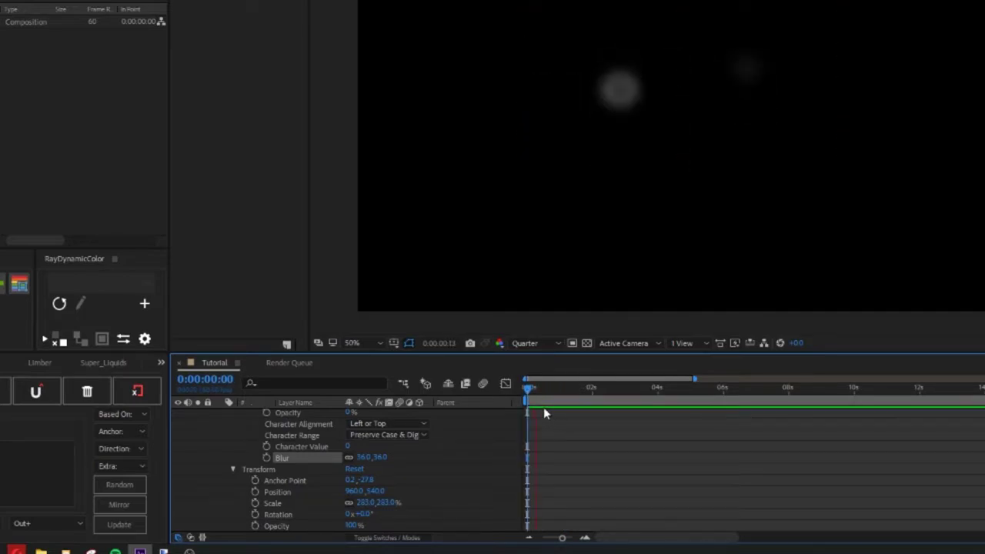
key("space")
Try adding an RGB Fill Color property to Animator 1, and remove it again
scroll(394, 419, "up", 8)
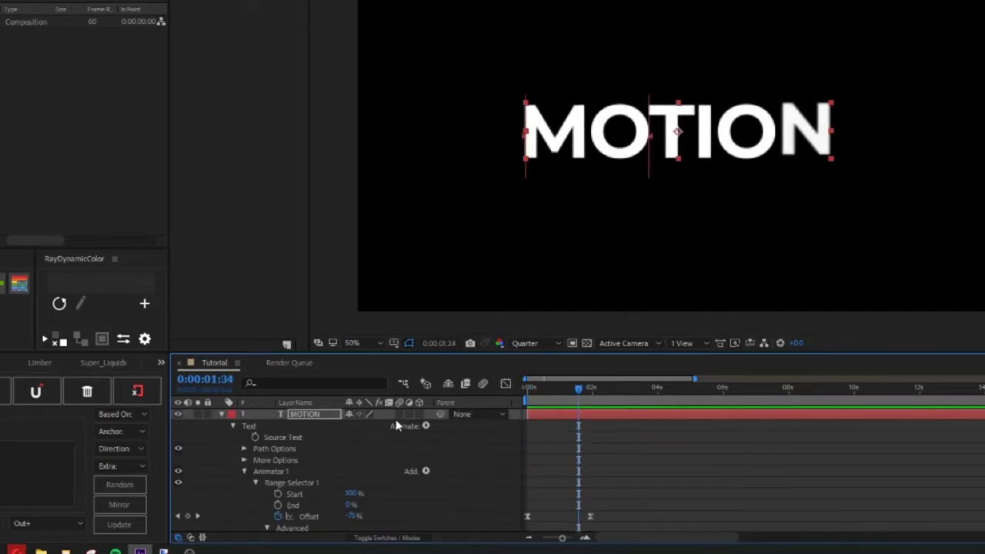
left_click(426, 471)
mouse_move(454, 476)
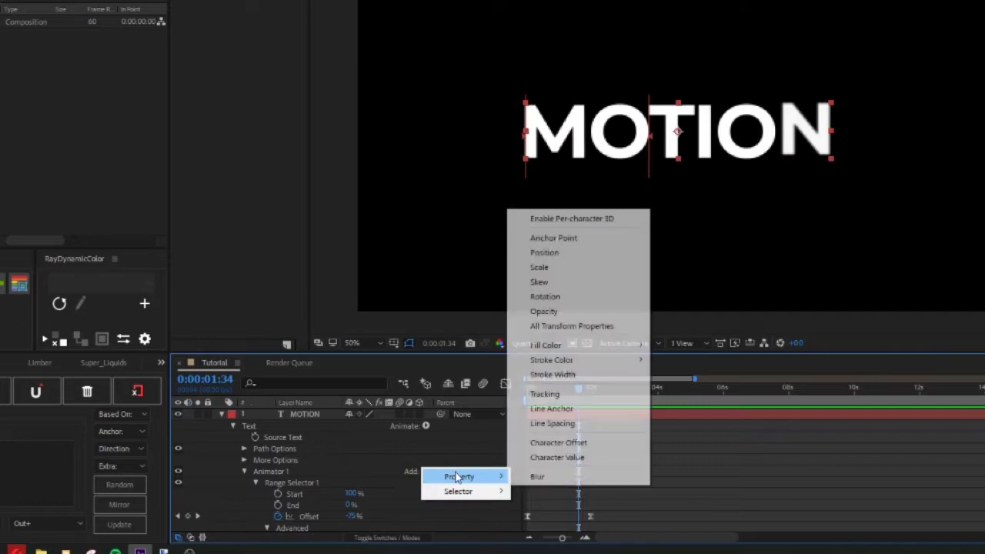
mouse_move(564, 351)
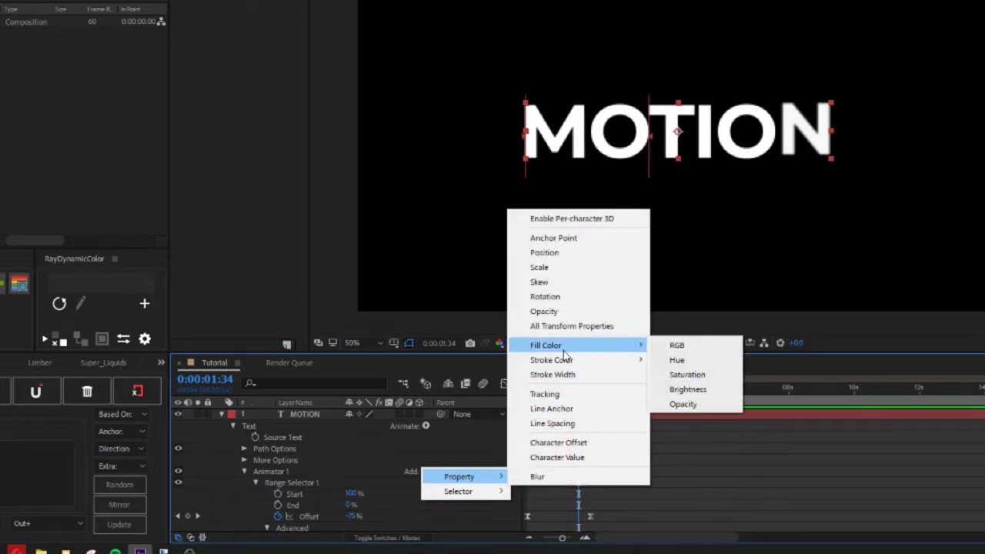
left_click(676, 346)
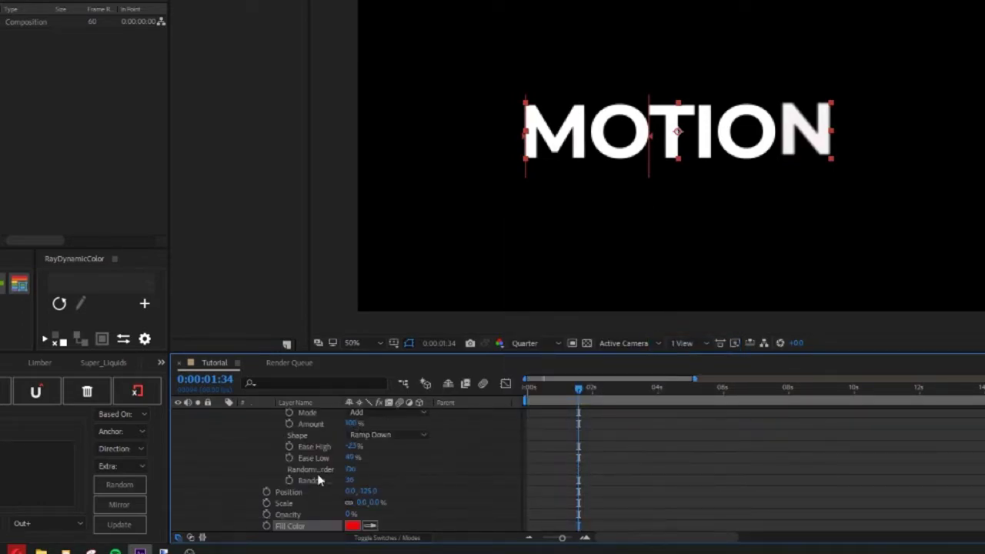
scroll(312, 520, "down", 2)
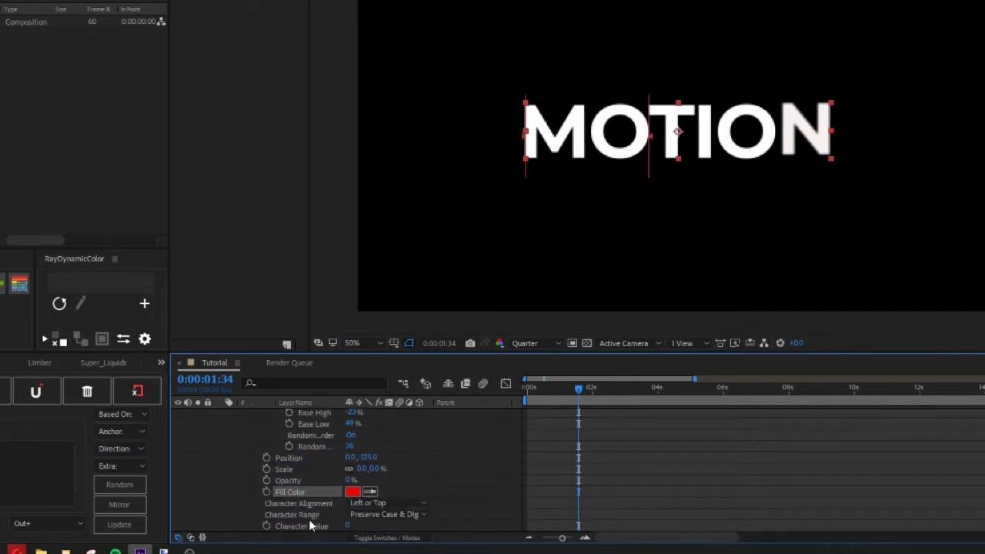
scroll(315, 514, "up", 12)
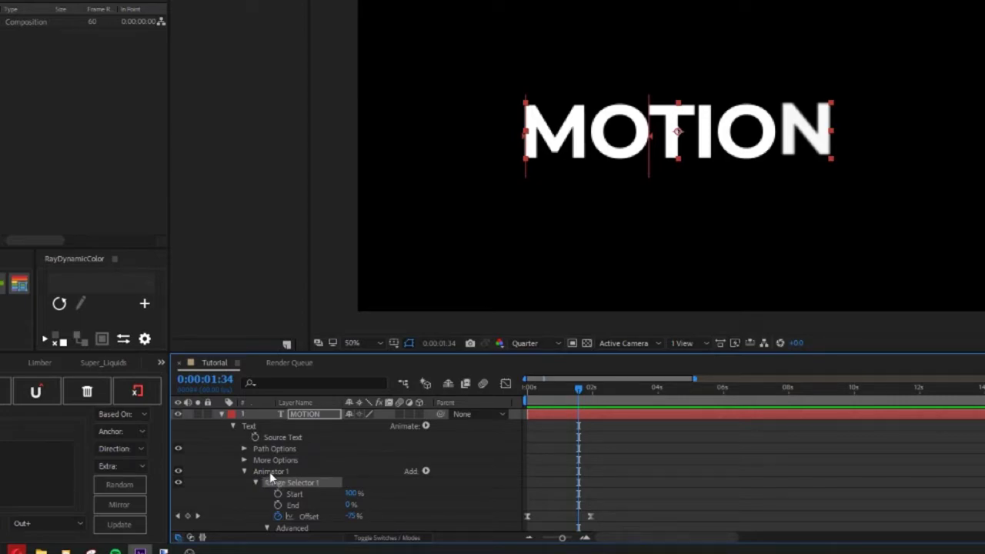
scroll(270, 472, "down", 10)
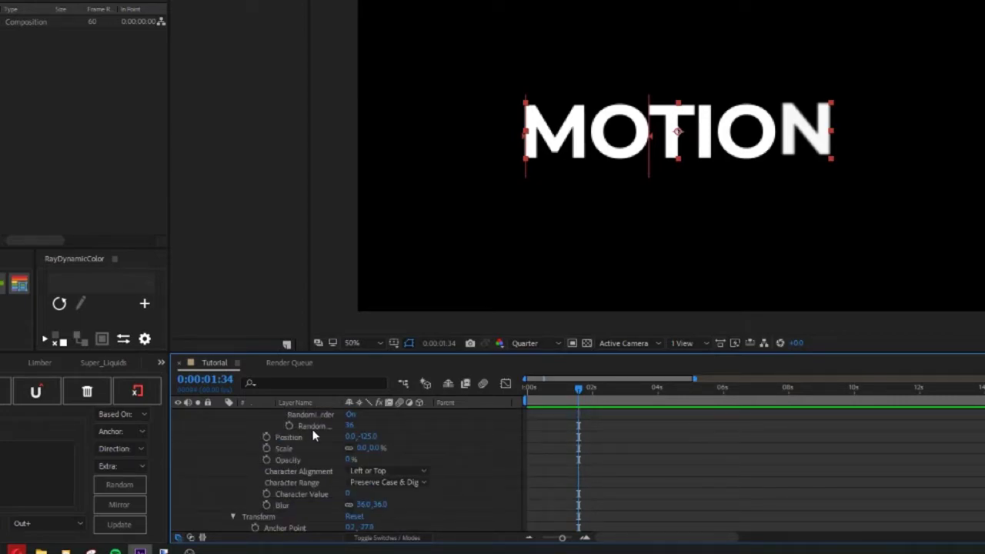
Try adding a Fill Hue property to Animator 1, and remove it again
scroll(313, 436, "up", 10)
left_click(272, 441)
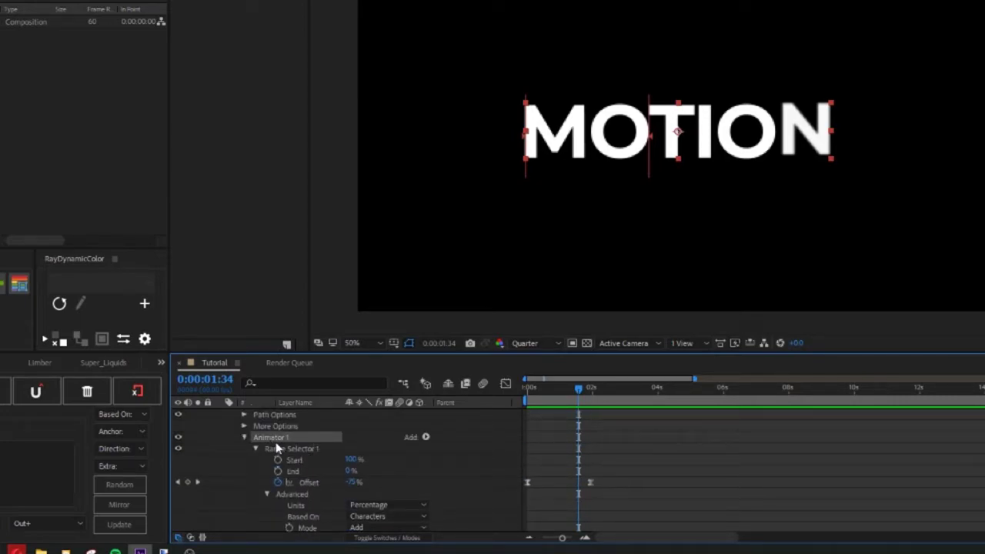
left_click(429, 440)
mouse_move(480, 438)
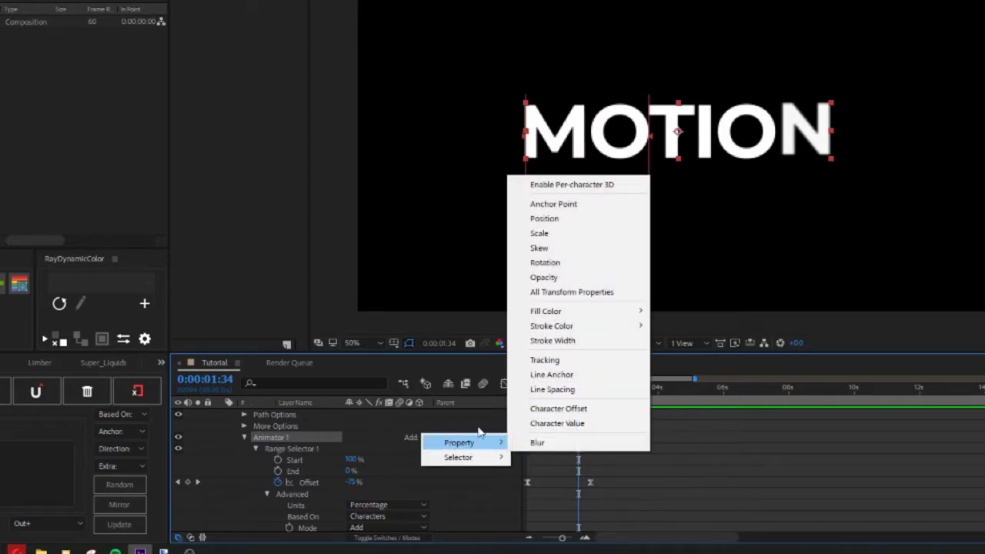
mouse_move(577, 311)
left_click(678, 325)
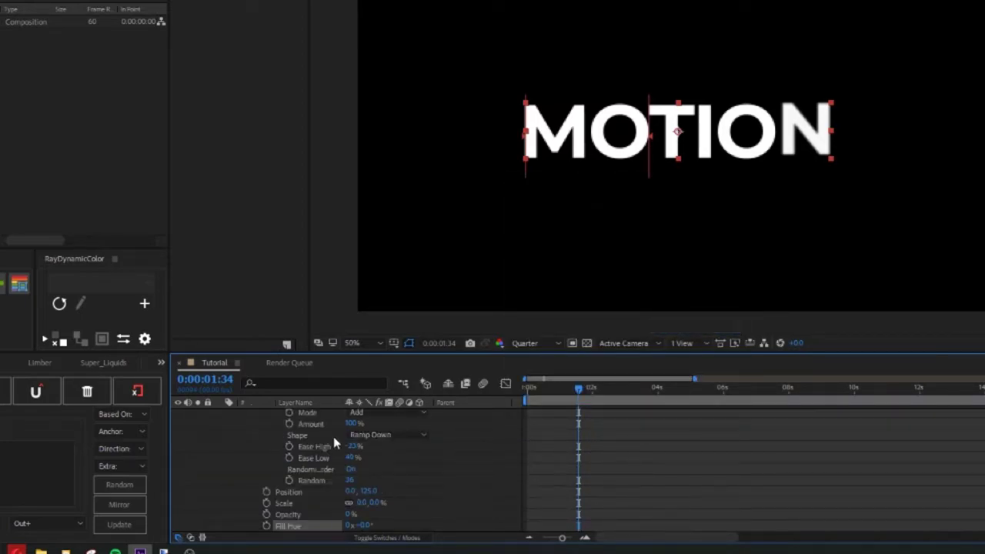
scroll(298, 492, "down", 2)
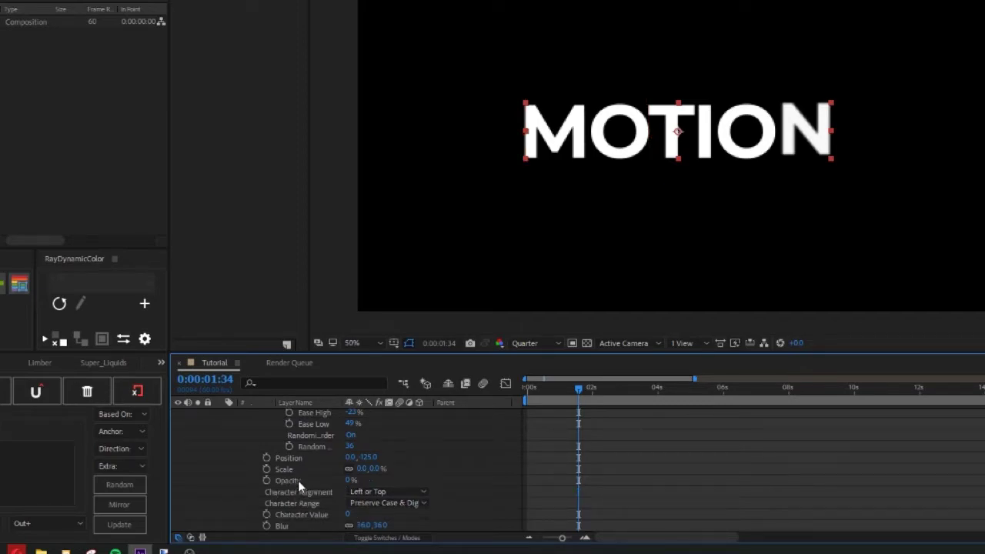
Add an RGB Fill Color property to Animator 1 and preview the tinted letters from the first frame
scroll(300, 479, "up", 8)
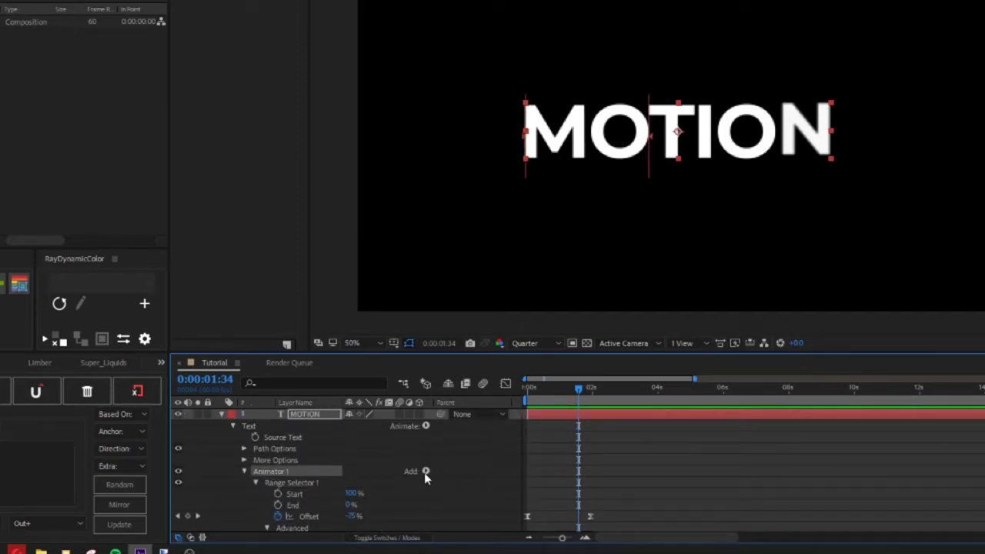
left_click(425, 472)
mouse_move(454, 477)
mouse_move(578, 345)
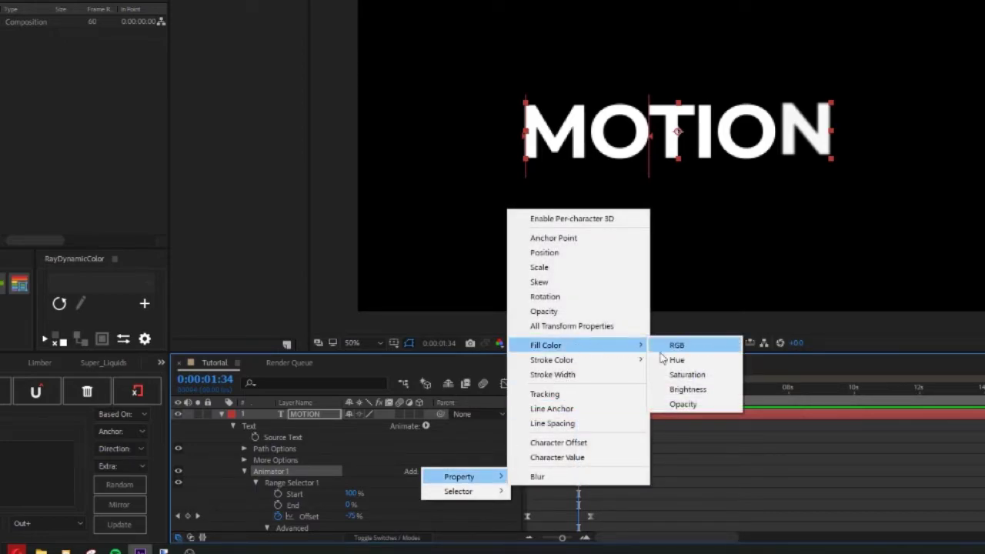
left_click(675, 348)
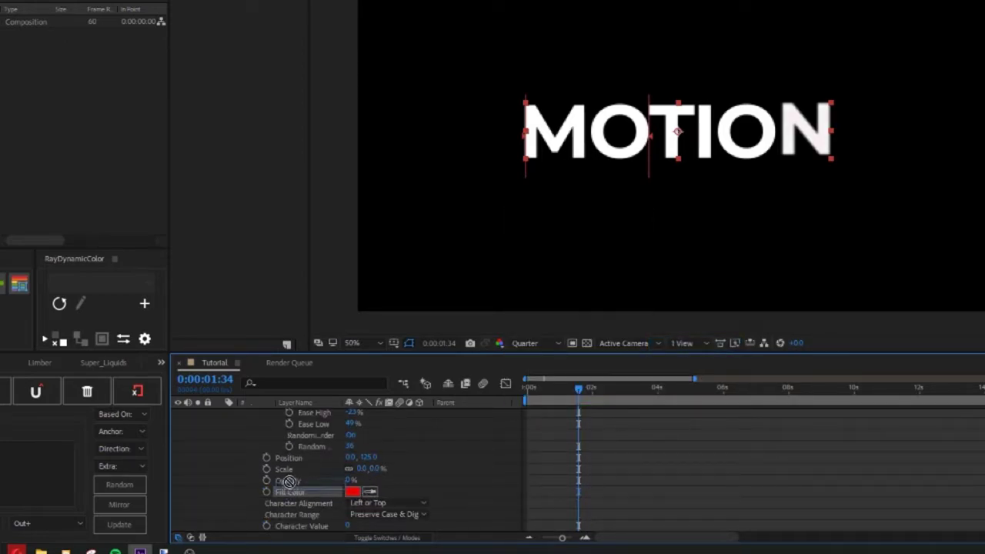
key("space")
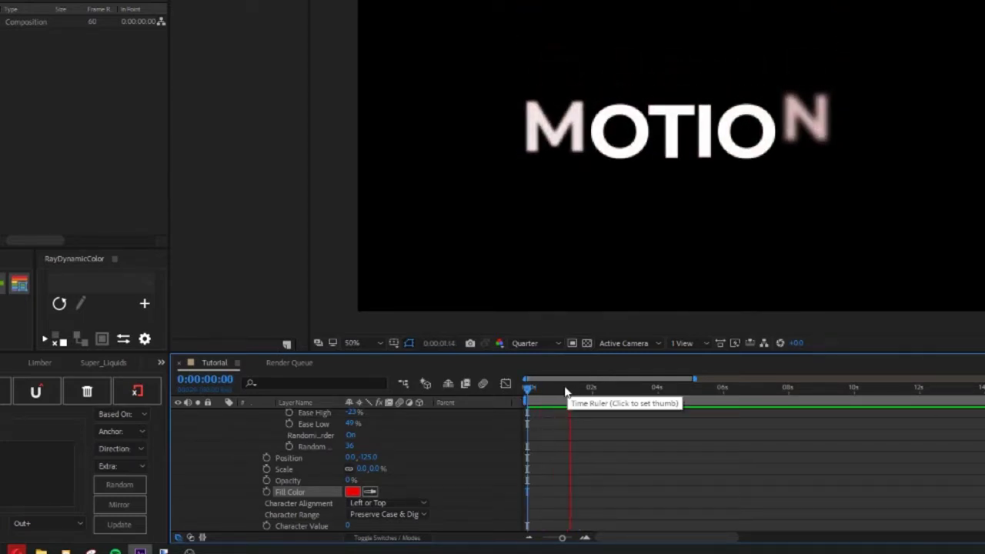
key("space")
key("space")
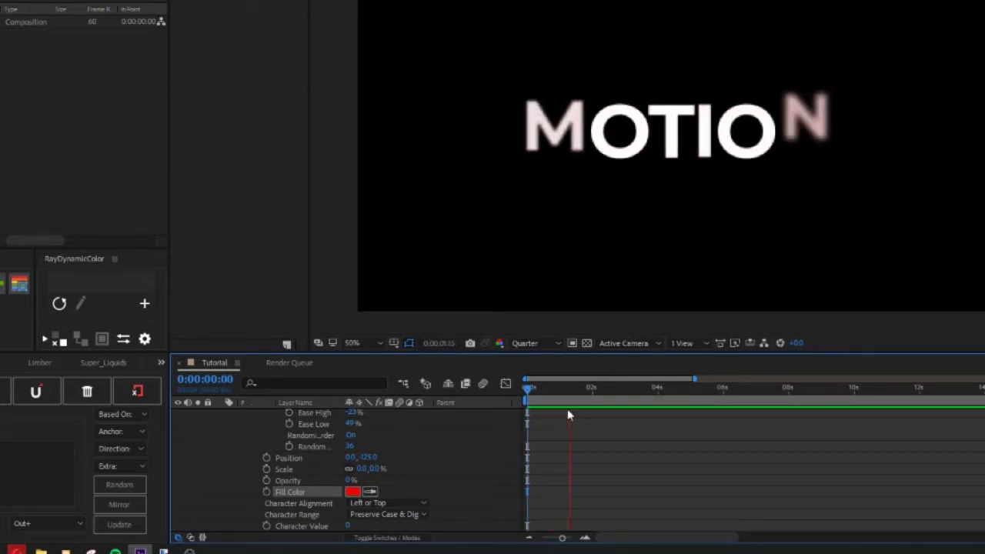
Change Animator 1's Fill Color to a bright green and preview the reveal
left_click_drag(577, 401, 551, 401)
left_click(353, 491)
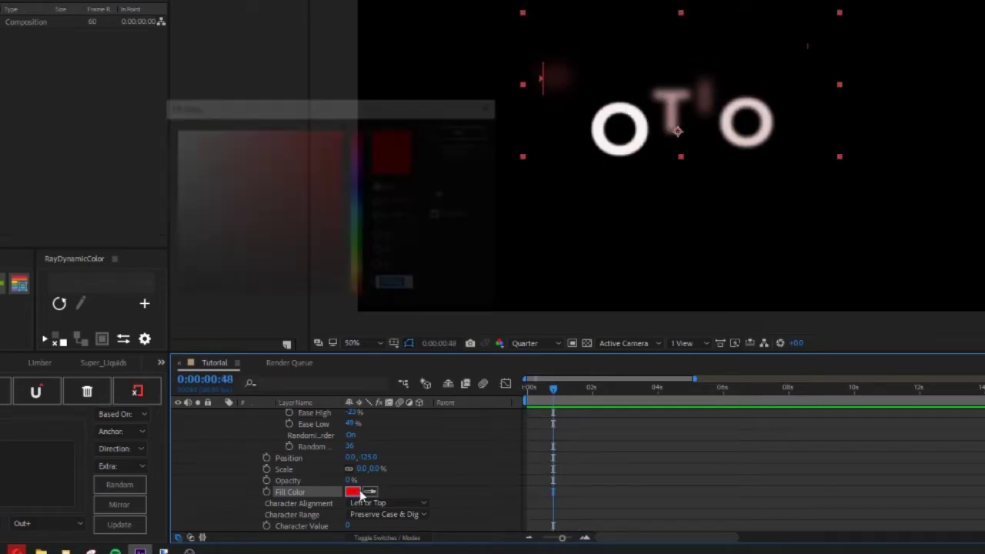
left_click_drag(356, 234, 393, 229)
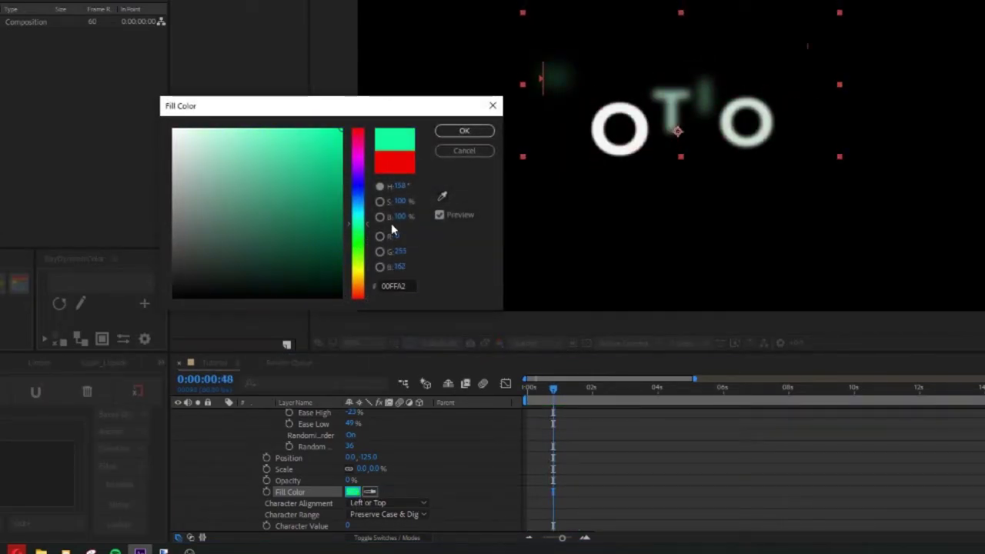
key("Return")
key("space")
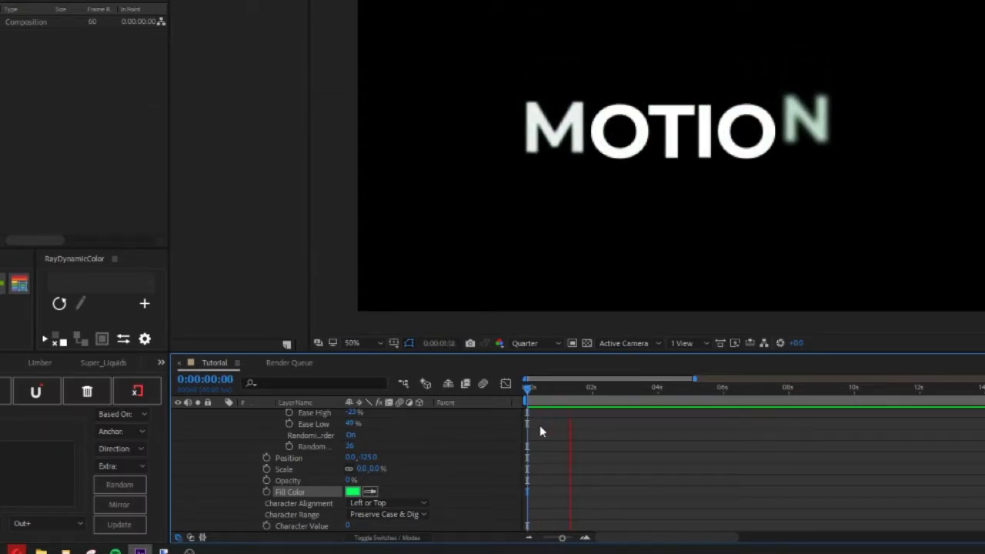
key("space")
key("space")
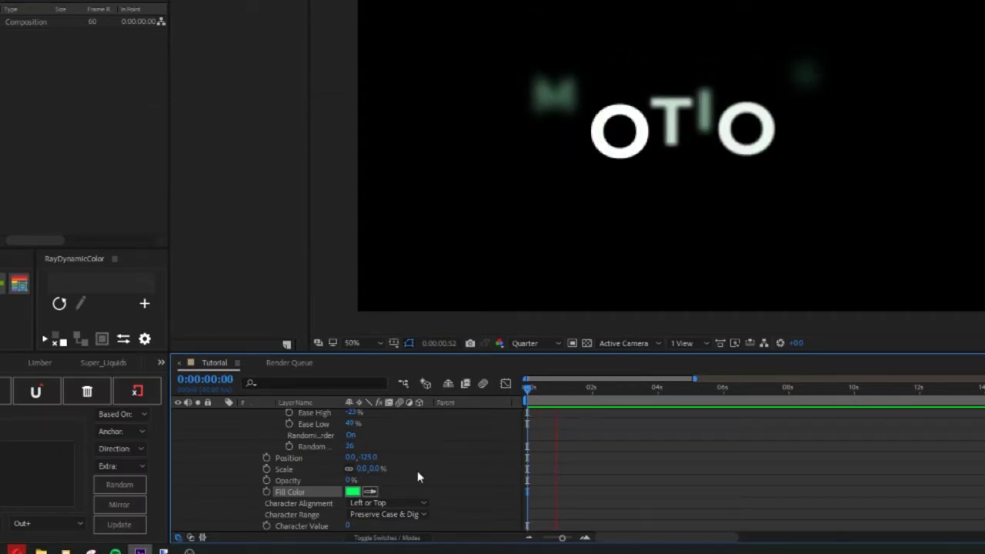
key("space")
Collapse Animator 1 and its range selector in the MOTION layer's text properties
scroll(418, 472, "up", 5)
scroll(344, 460, "up", 1)
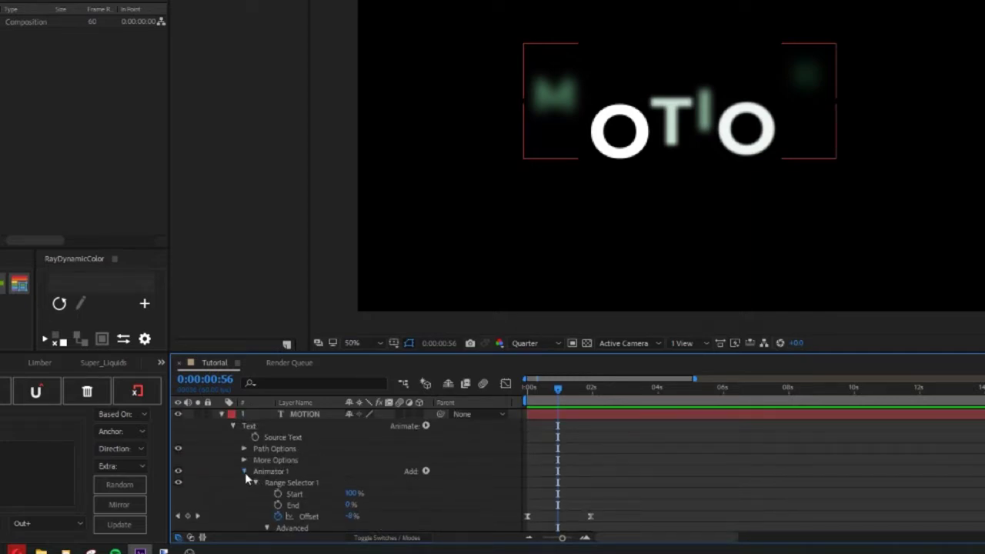
left_click(271, 470)
left_click(257, 482)
left_click(257, 483)
scroll(254, 487, "down", 2)
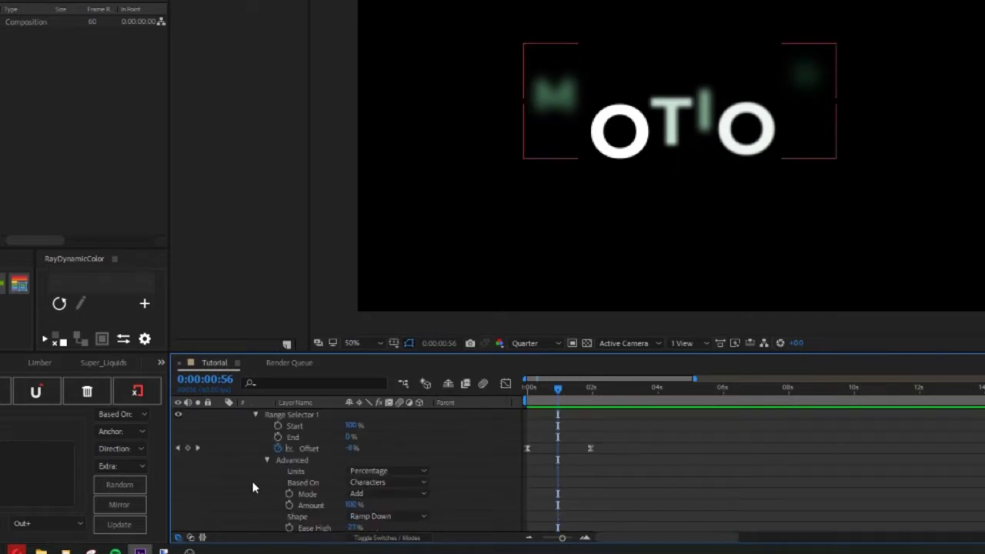
left_click(256, 414)
scroll(251, 423, "up", 2)
left_click(244, 438)
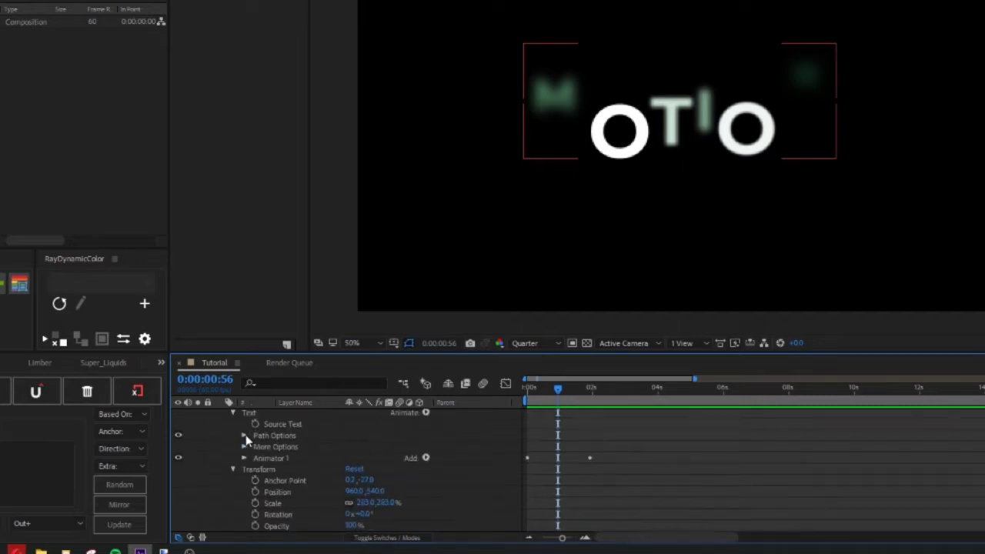
Add Tracking to the MOTION layer's text as a second, separate animator and play from the first frame
left_click(427, 413)
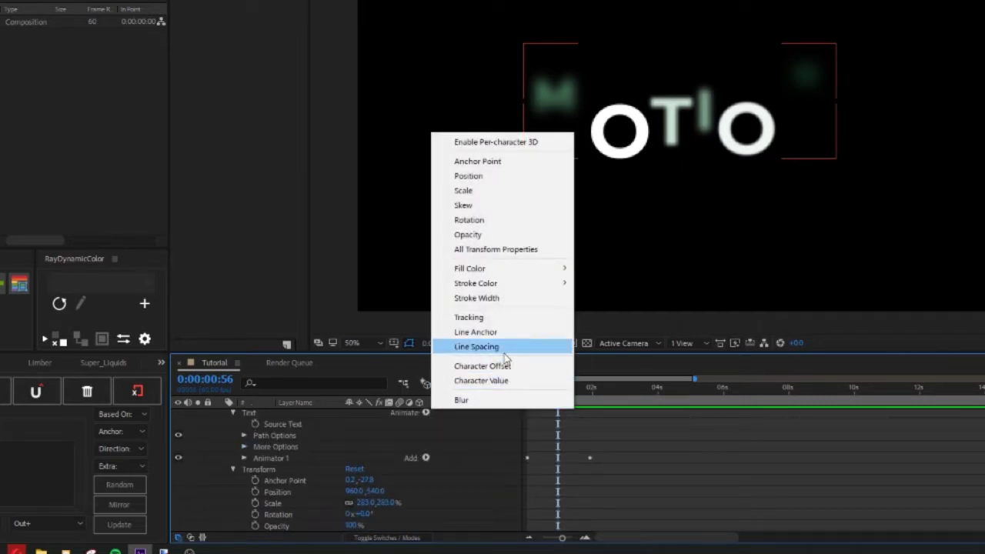
left_click(473, 316)
key("F2")
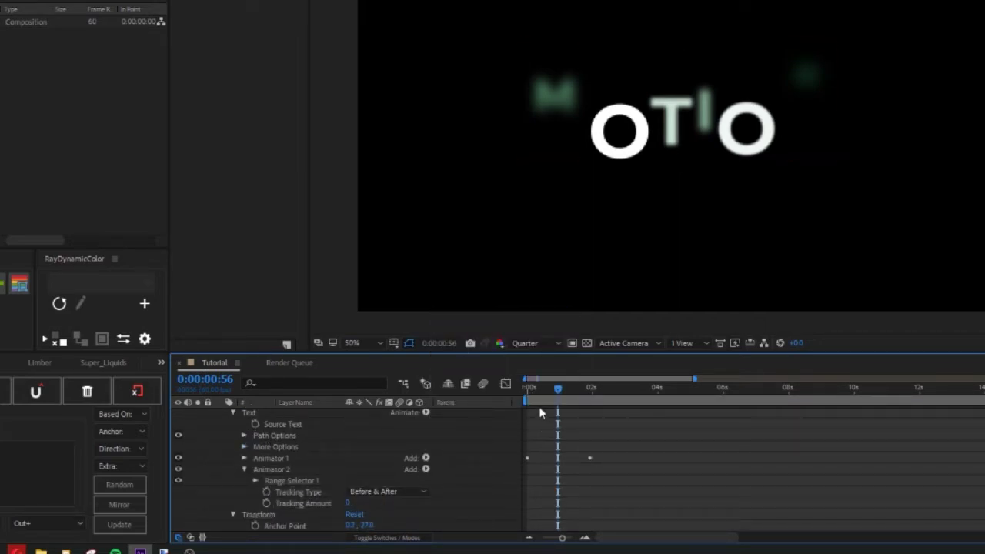
left_click_drag(556, 397, 524, 397)
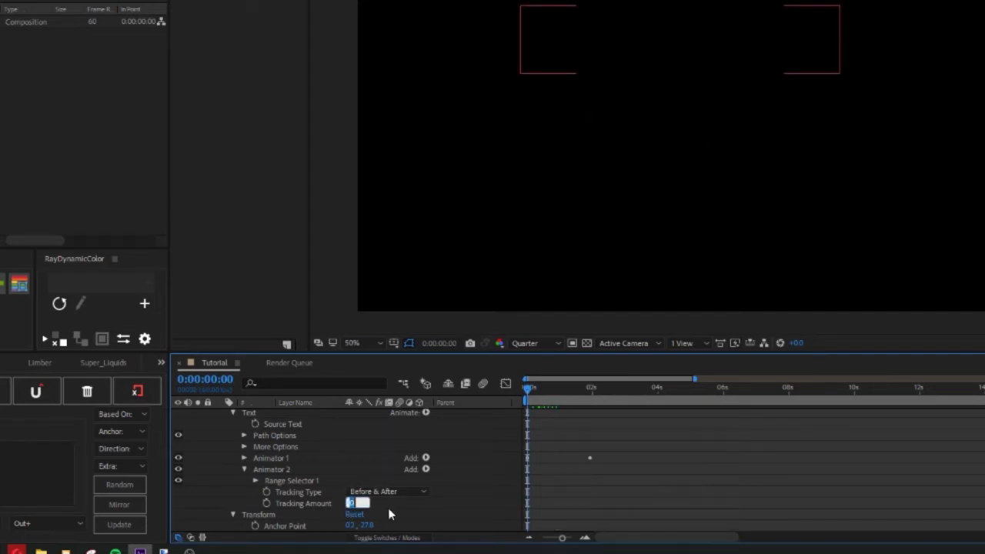
key("space")
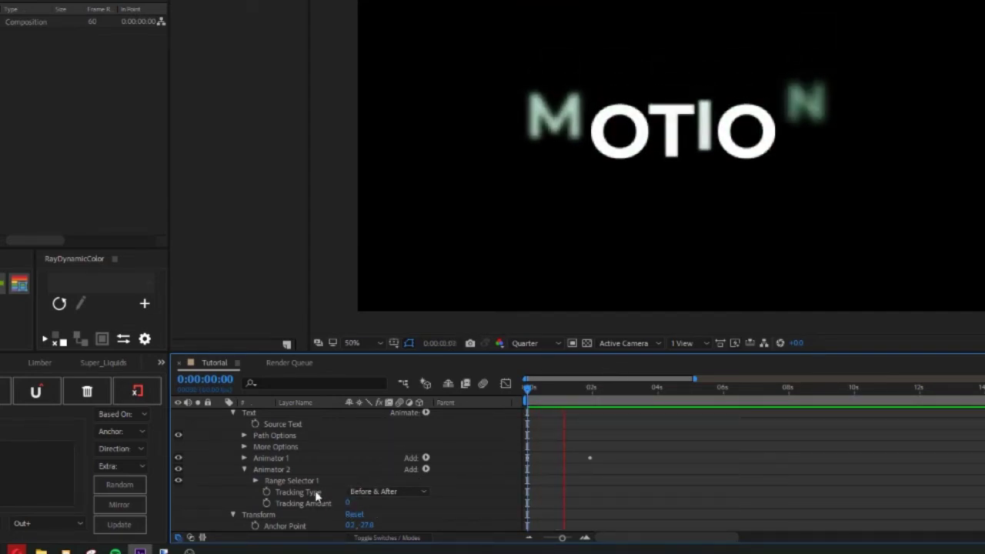
Keyframe Animator 2's Tracking Amount from 0 just before the two-second mark to 48 at 0:00:03:21
left_click(266, 504)
left_click(637, 388)
left_click_drag(348, 503, 404, 502)
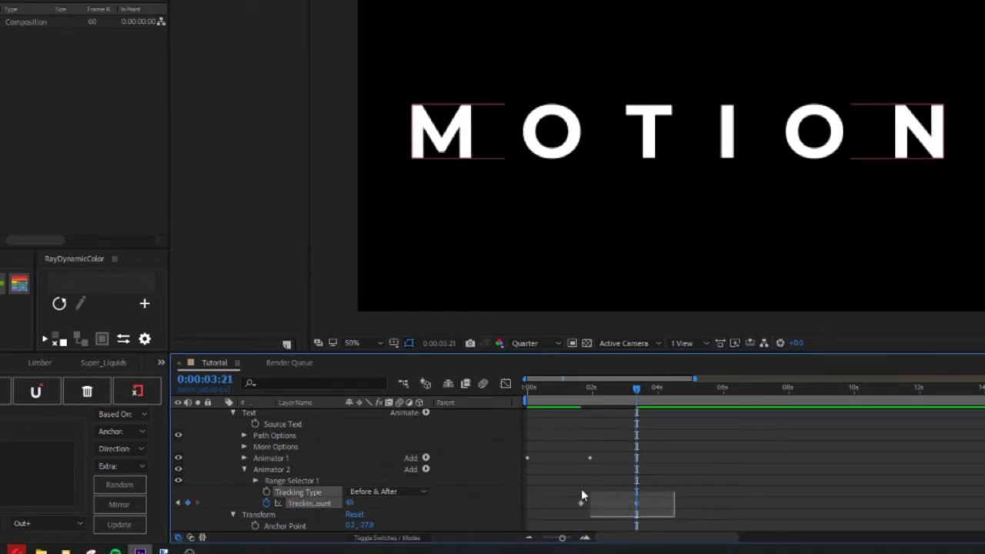
Apply Easy Ease to both Tracking Amount keyframes, shape their speed curve into a sharp peak, and preview the animation
key("F9")
left_click(506, 383)
left_click_drag(681, 449, 615, 487)
left_click(567, 388)
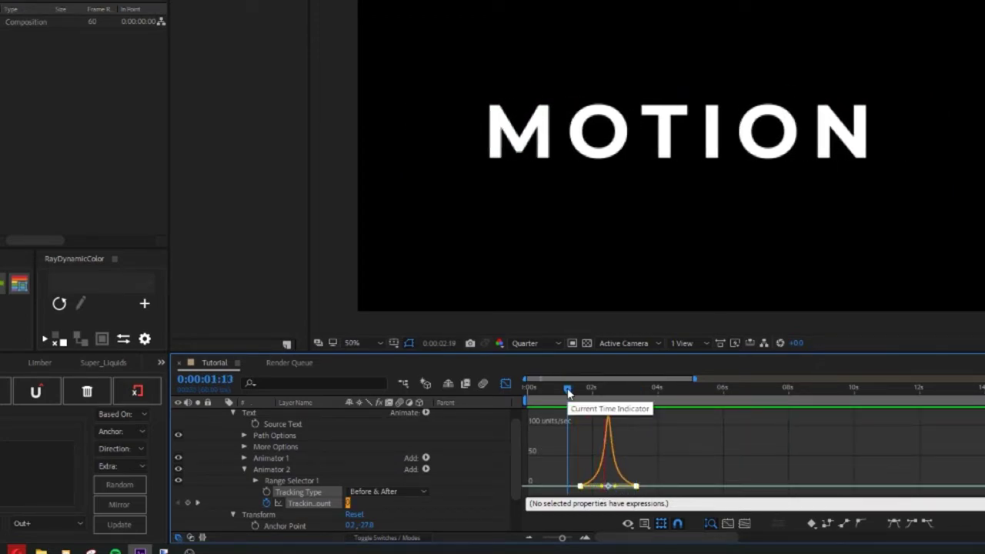
left_click_drag(568, 388, 507, 388)
left_click(506, 382)
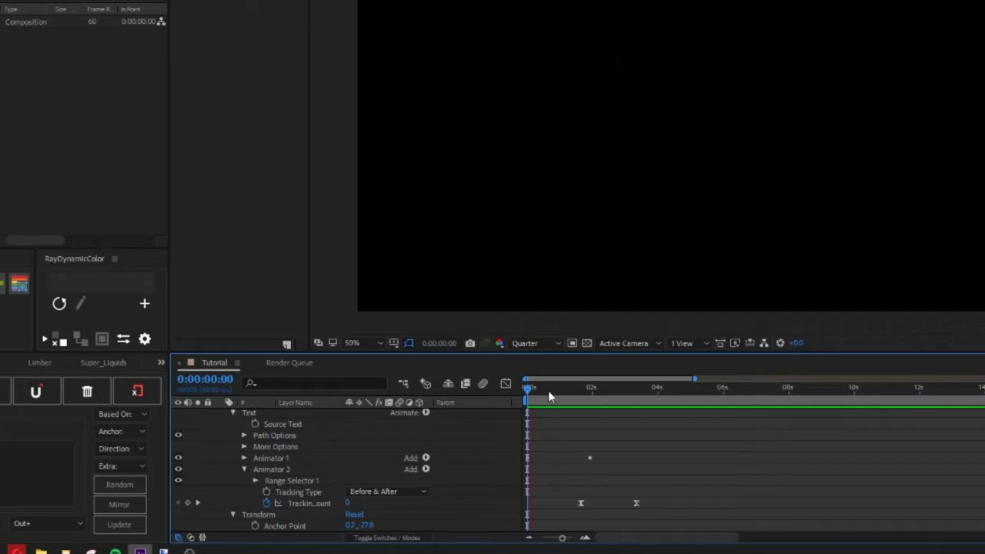
key("space")
Expand Animator 1 on the MOTION layer and add the Tracking property to it
scroll(407, 453, "up", 1)
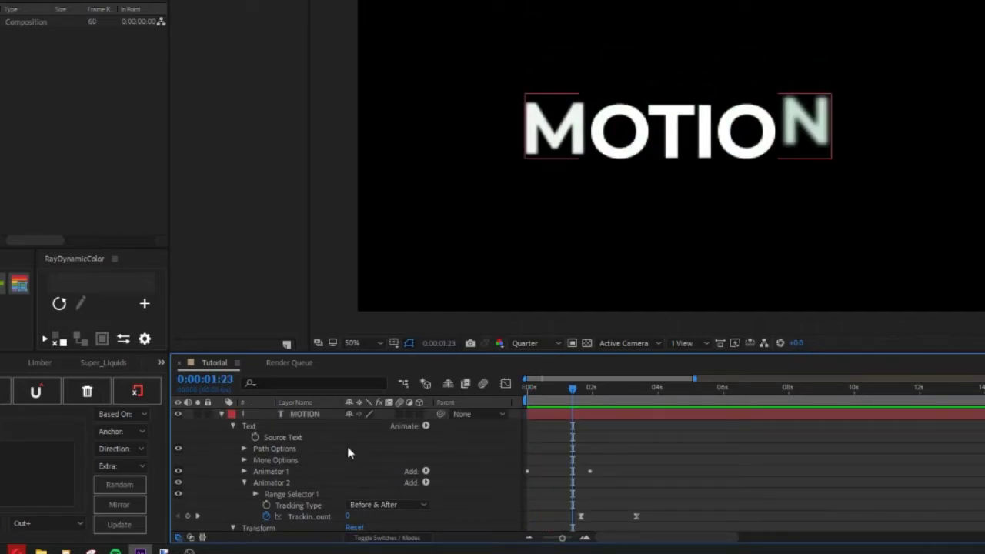
left_click(320, 472)
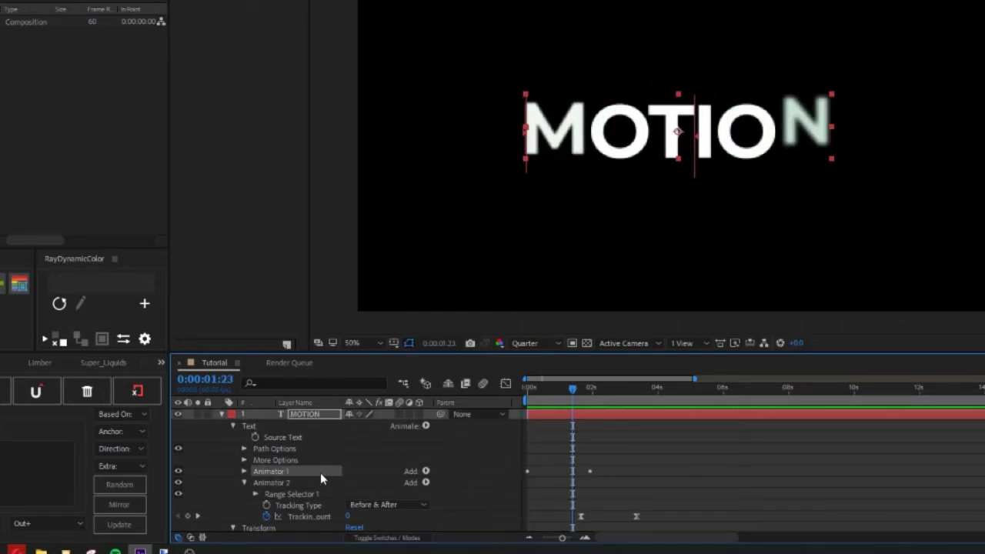
left_click(241, 471)
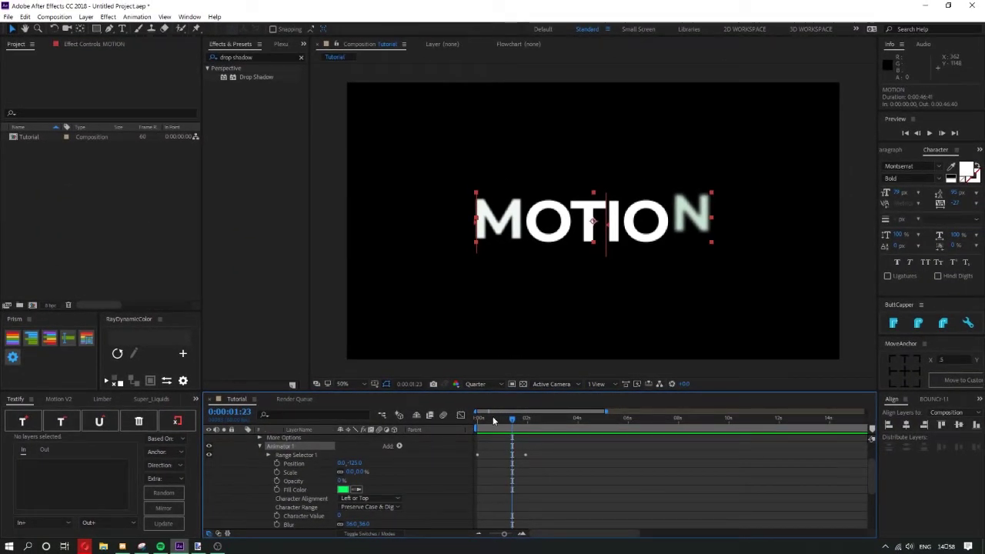
left_click(493, 417)
mouse_move(505, 433)
left_mouse_down()
mouse_move(488, 442)
mouse_move(508, 451)
left_mouse_up()
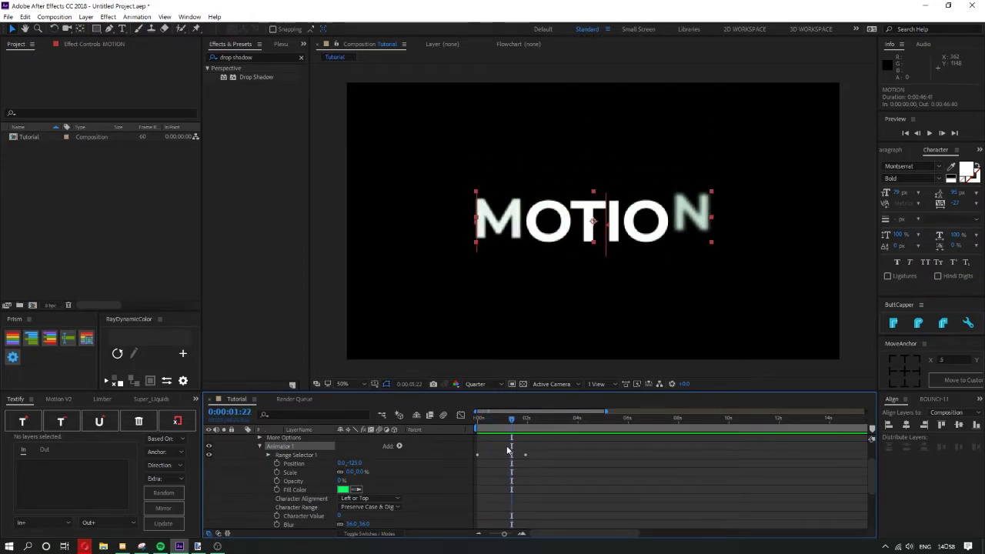
left_click(399, 445)
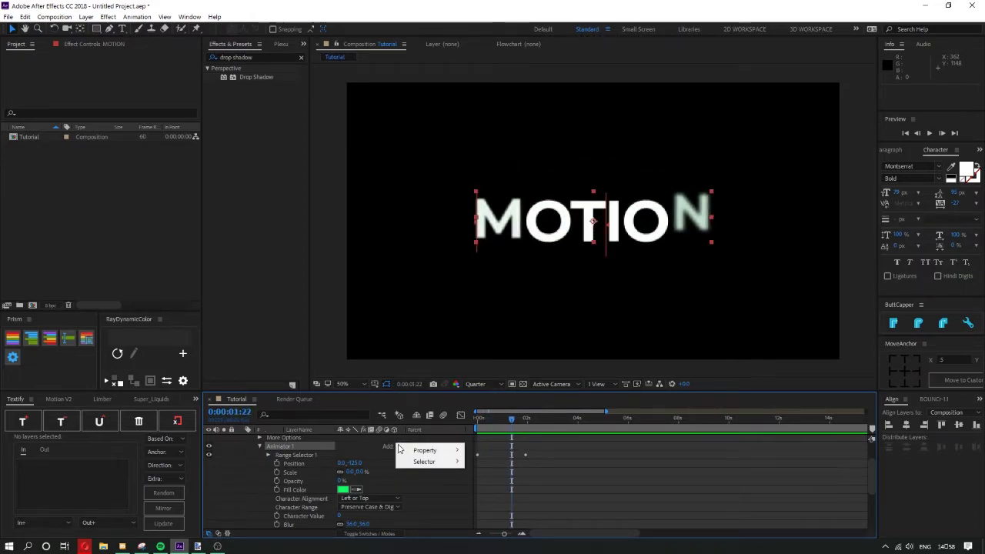
mouse_move(411, 450)
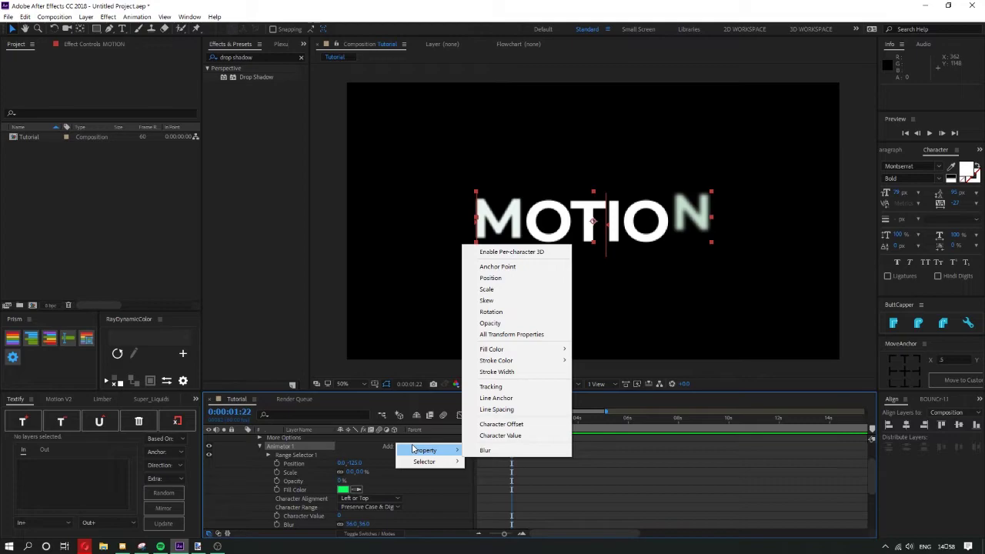
left_click(522, 387)
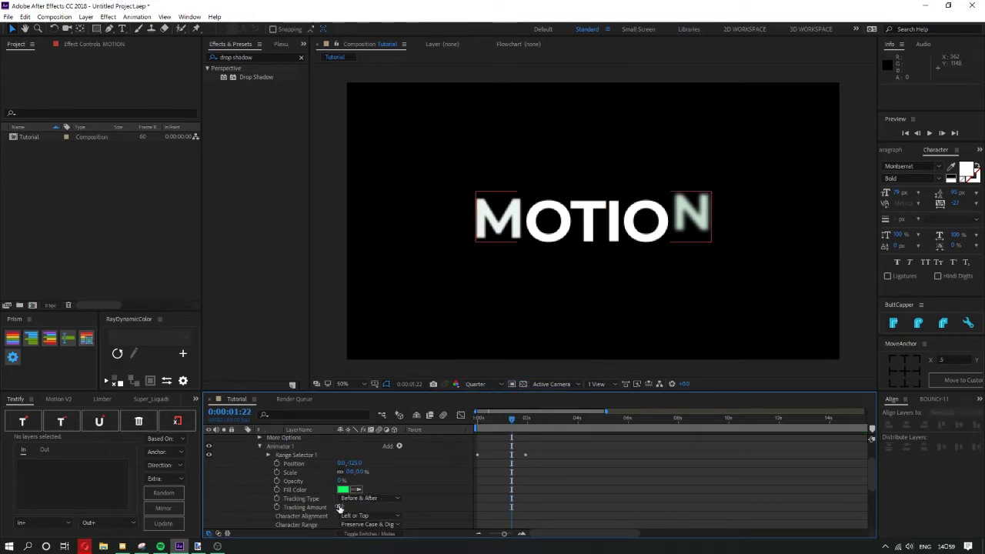
Set Animator 1's Tracking Amount to 107 and preview the animation from the first frame
left_click_drag(346, 507, 846, 473)
left_click_drag(514, 423, 493, 425)
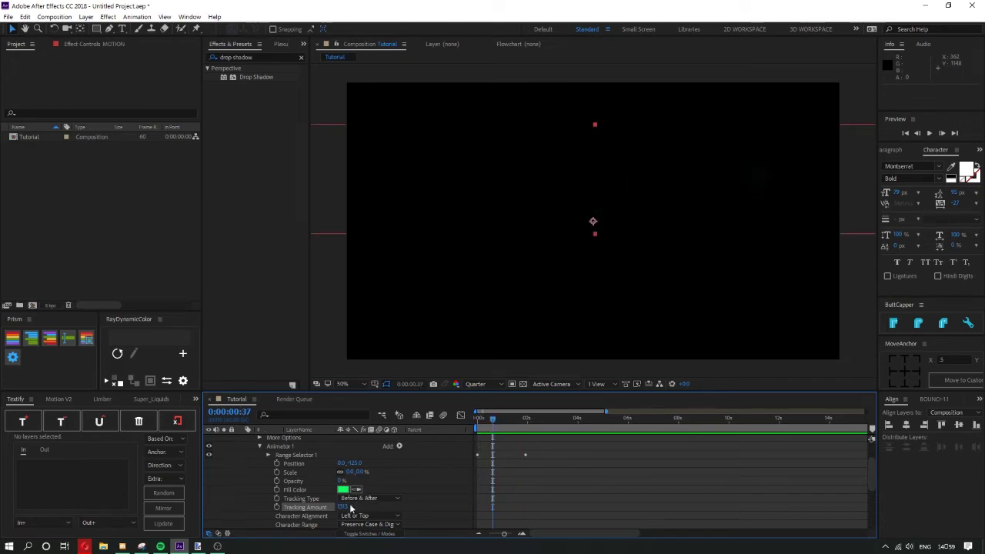
left_click_drag(301, 519, 284, 528)
key("space")
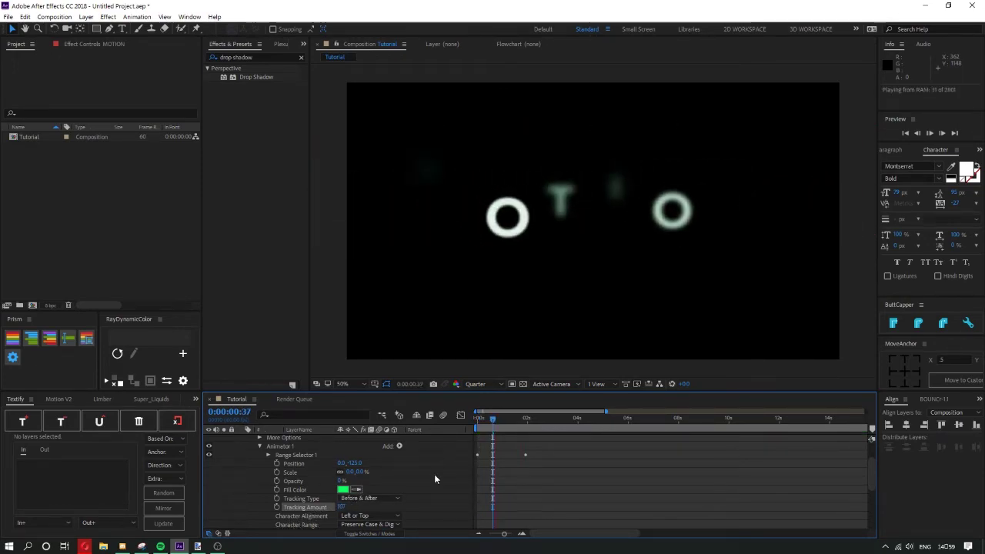
left_click_drag(495, 423, 469, 427)
key("space")
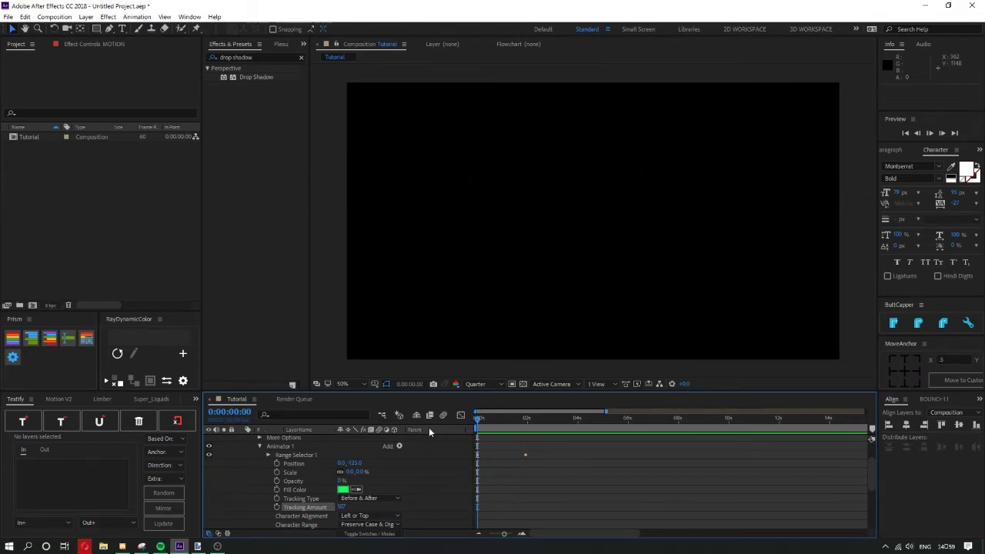
key("space")
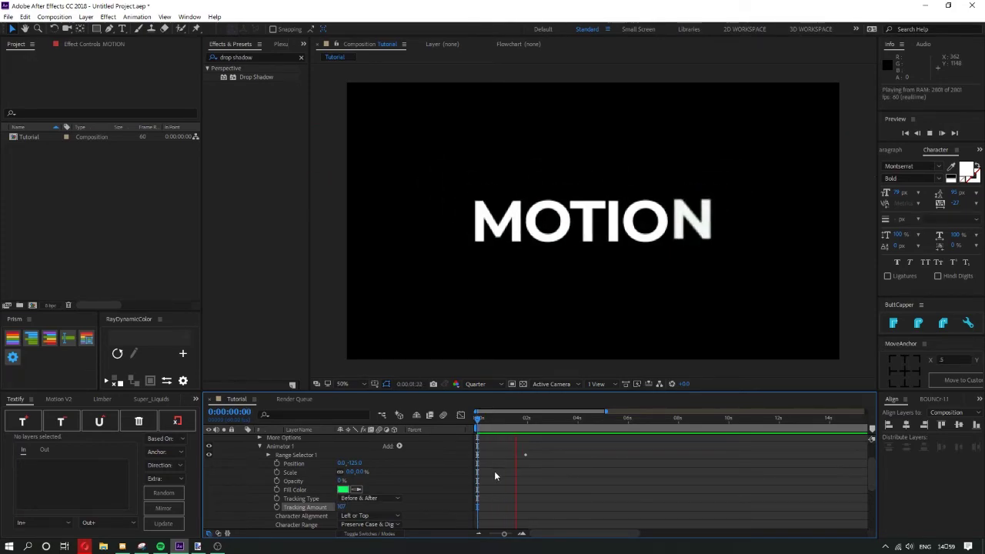
scroll(426, 463, "up", 2)
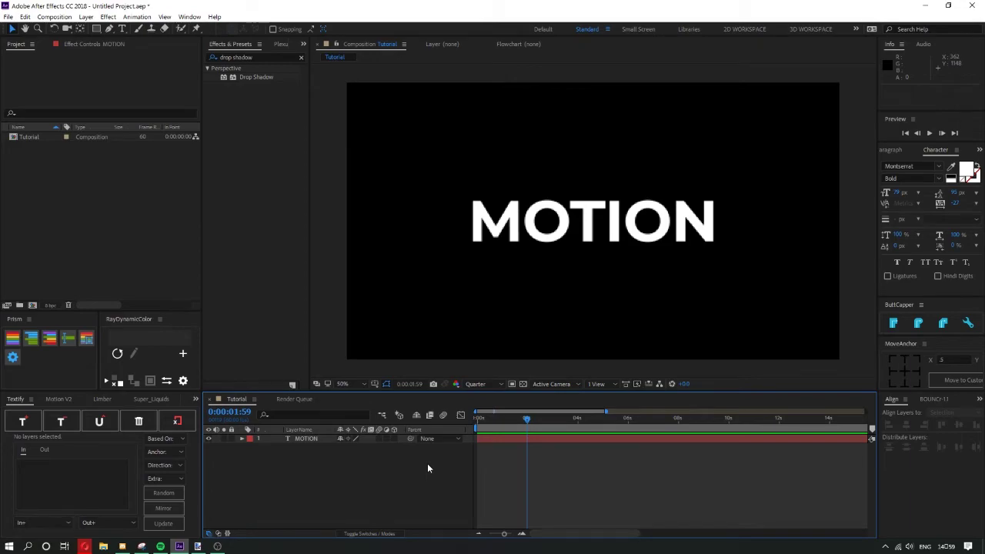
Delete the MOTION text layer from the Tutorial composition
left_click(317, 442)
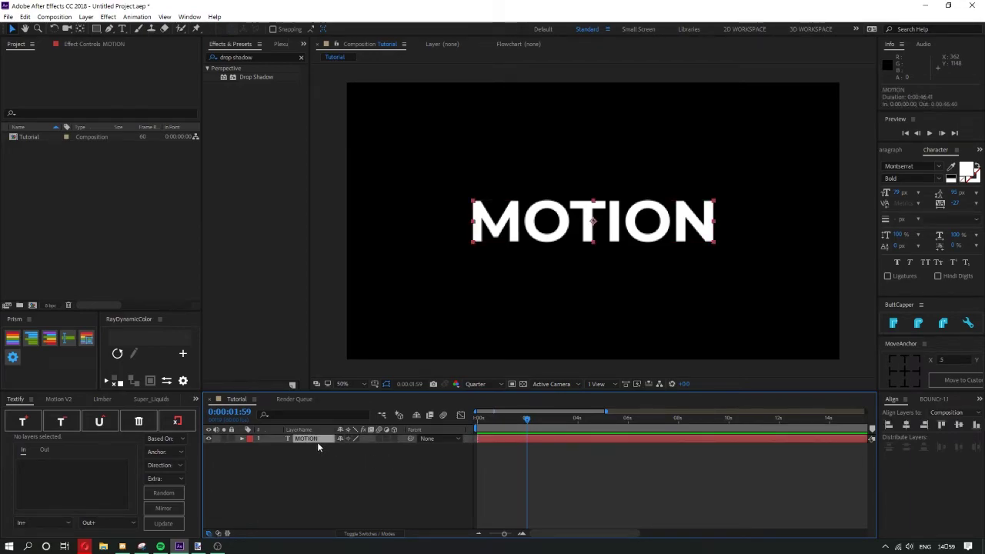
key("Delete")
right_click(318, 445)
left_click(361, 337)
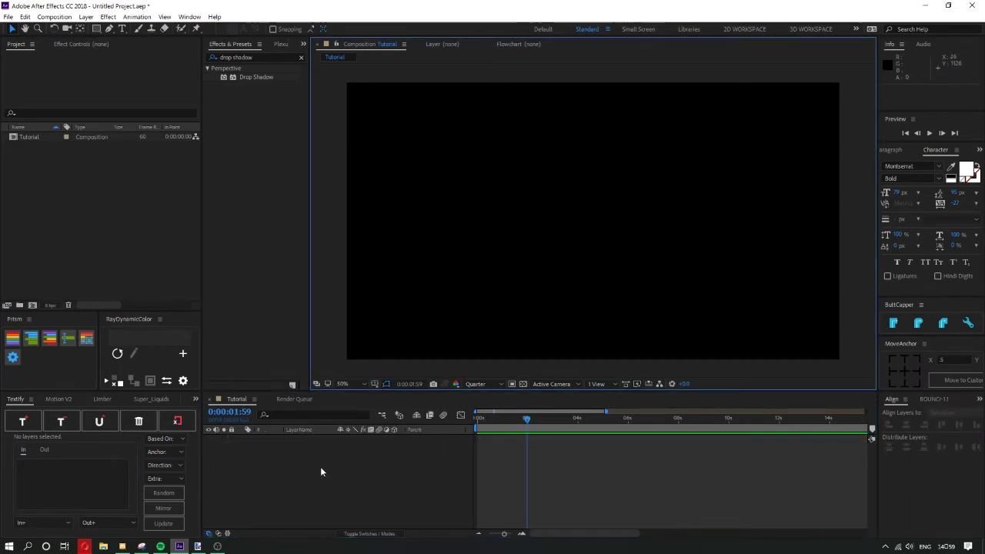
Create a text layer with a long row of periods, set its font size to 140 px and widen the tracking
right_click(322, 472)
mouse_move(339, 350)
left_click(461, 371)
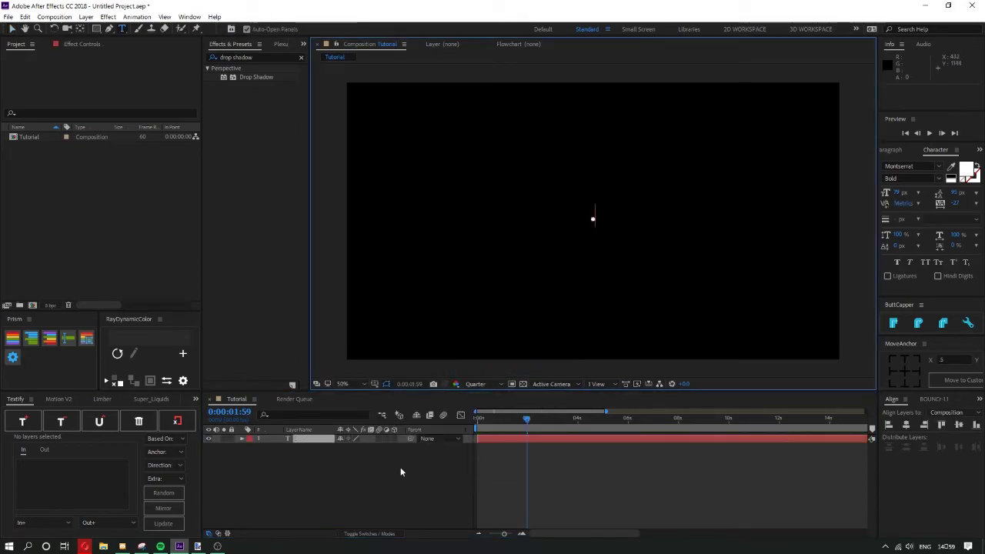
double_click(315, 441)
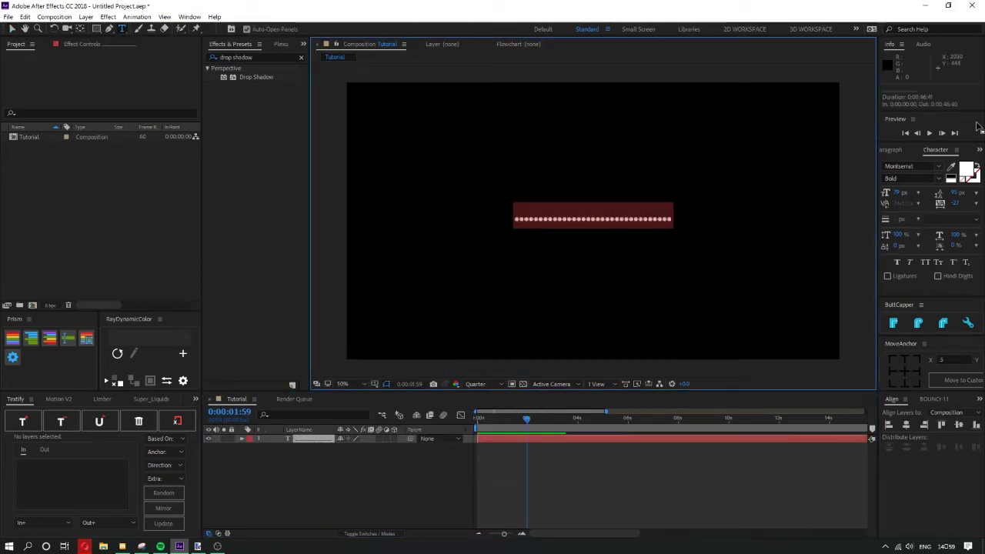
left_click_drag(903, 194, 965, 202)
left_click(395, 502)
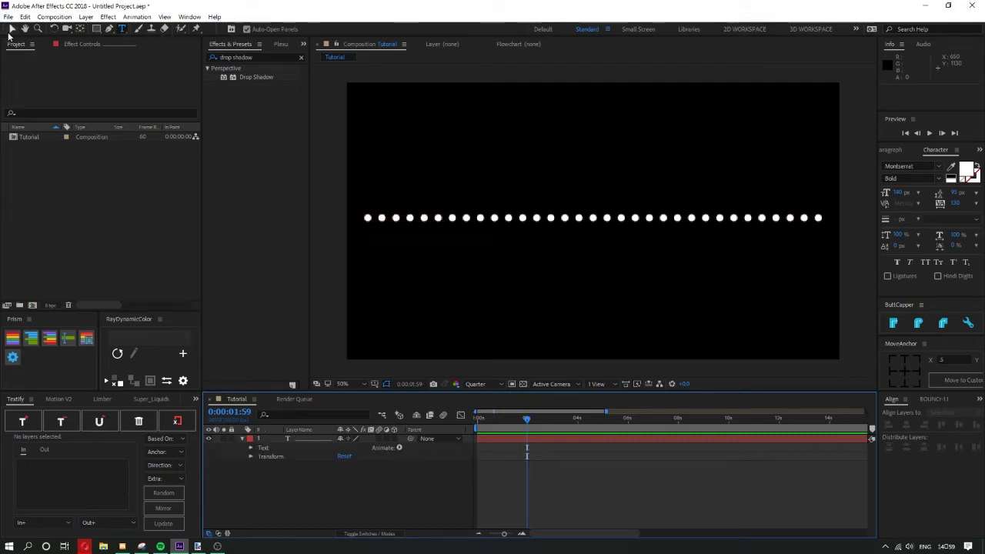
left_click(12, 29)
Add a Character Value animator to the dots layer and set its range selector's End to 40%
left_click(250, 448)
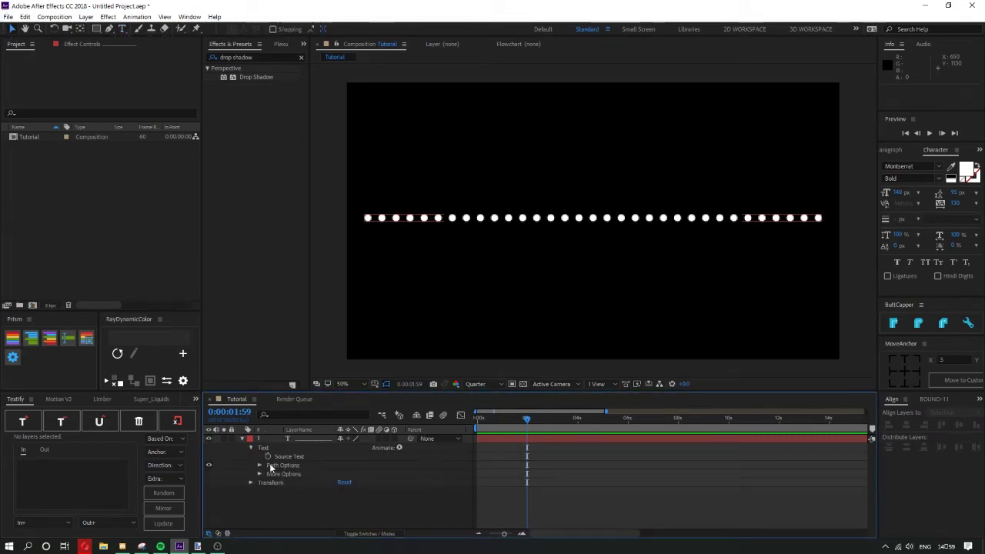
left_click(399, 447)
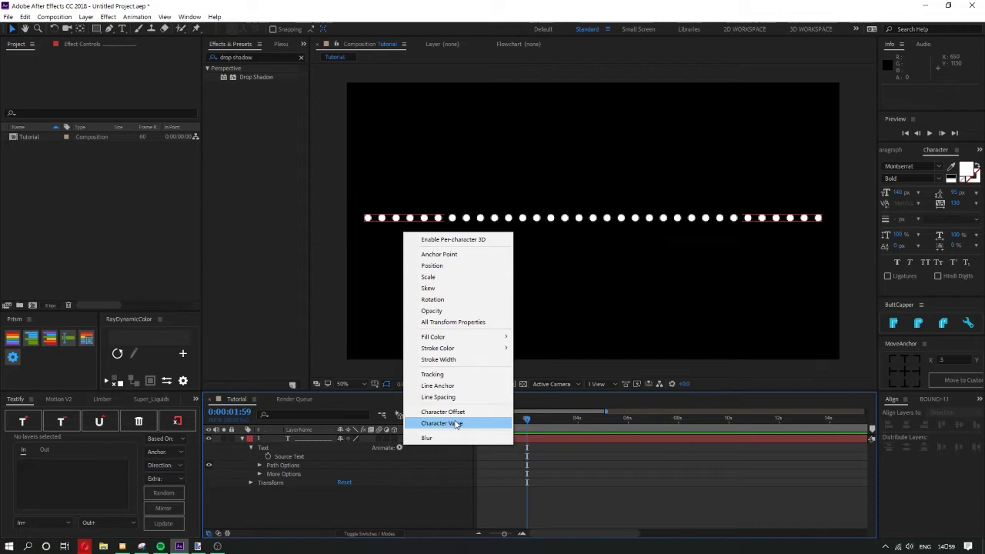
left_click(456, 424)
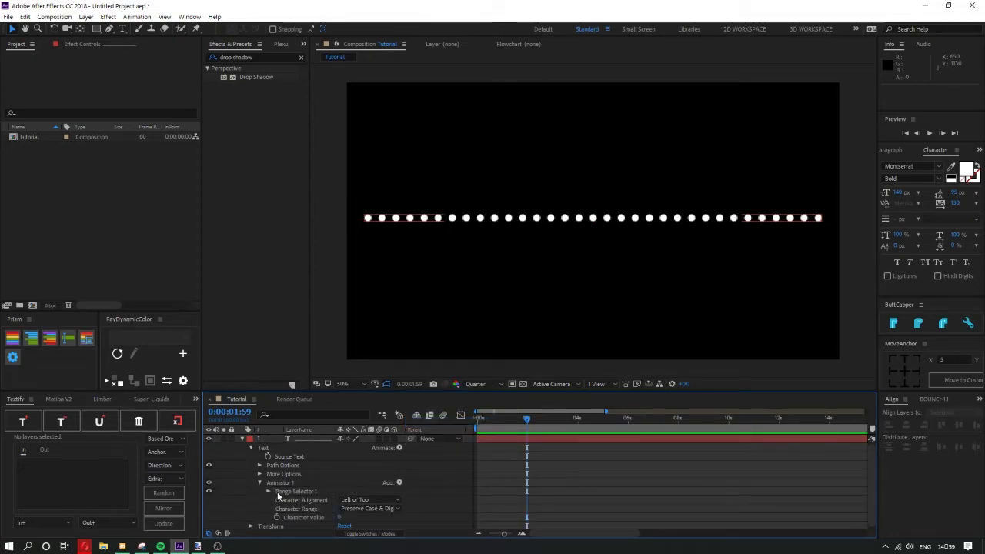
left_click(296, 491)
scroll(376, 482, "down", 1)
left_click_drag(341, 481, 320, 485)
Add the Position property to Animator 1 and set it to 0, -474
left_click(399, 454)
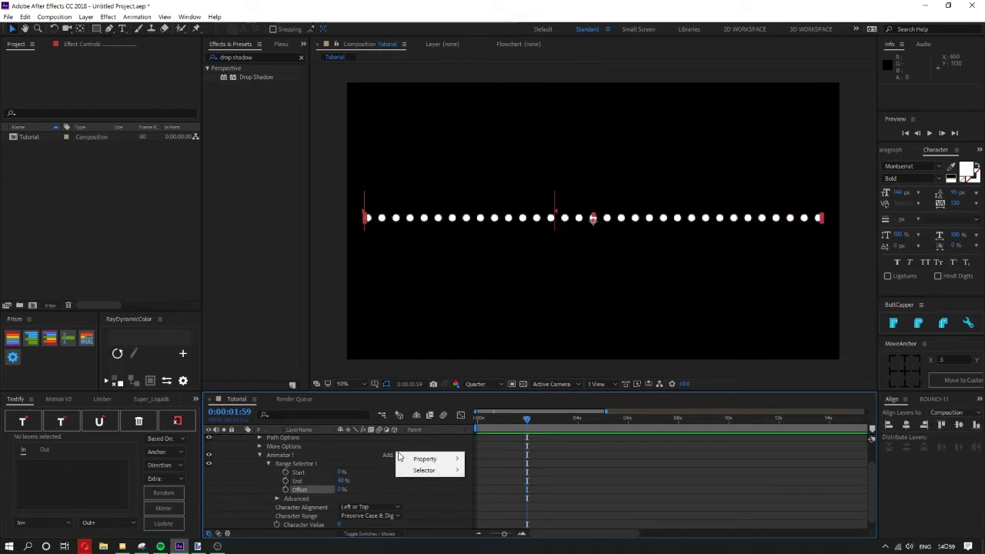
left_click(421, 454)
left_click(398, 455)
mouse_move(420, 459)
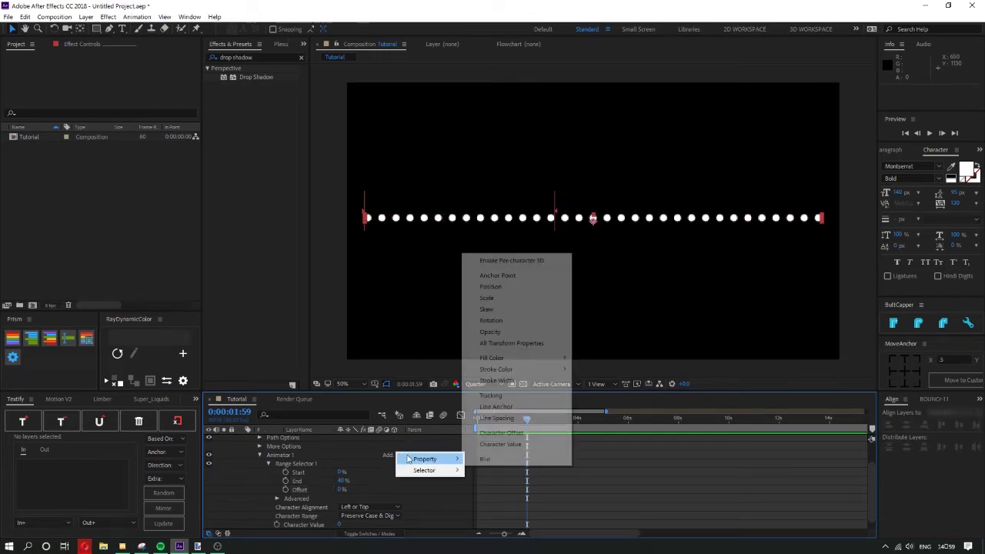
left_click(493, 287)
left_click_drag(351, 490, 249, 490)
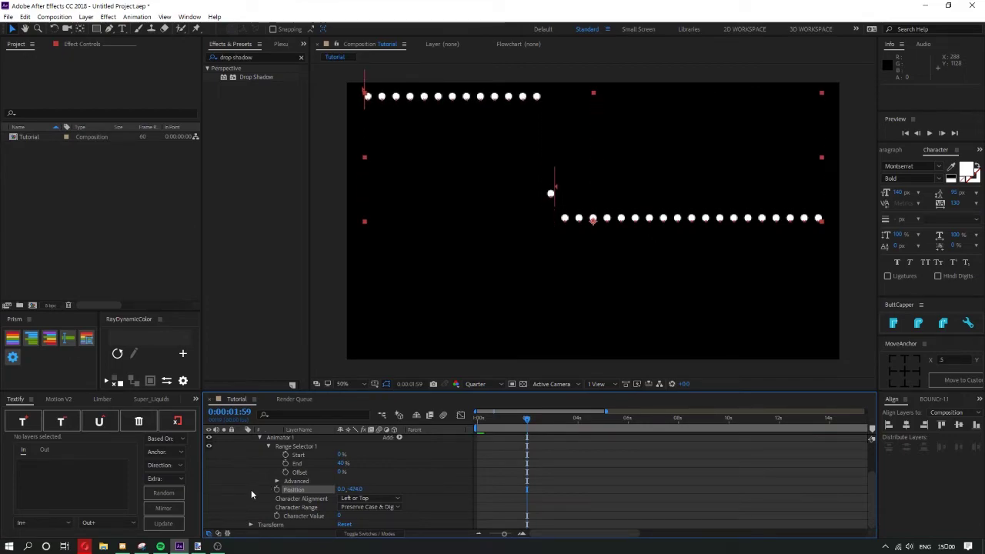
Move the whole dots layer down to position 960, 1002
scroll(295, 487, "up", 3)
key("p")
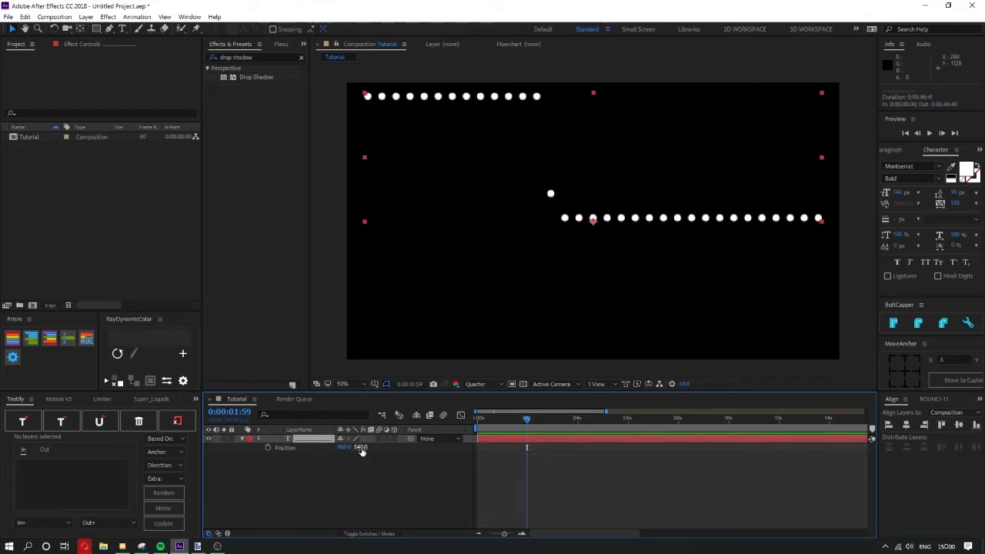
left_click_drag(358, 447, 568, 481)
left_click(568, 480)
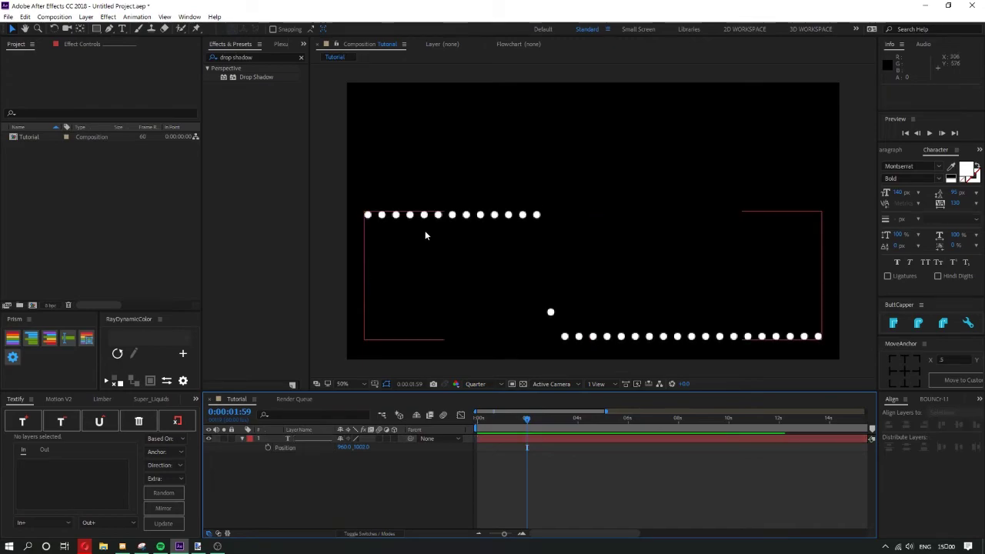
Reopen the dots layer's text properties and set Animator 1's Position to 0, -904
left_click(243, 439)
left_click(242, 438)
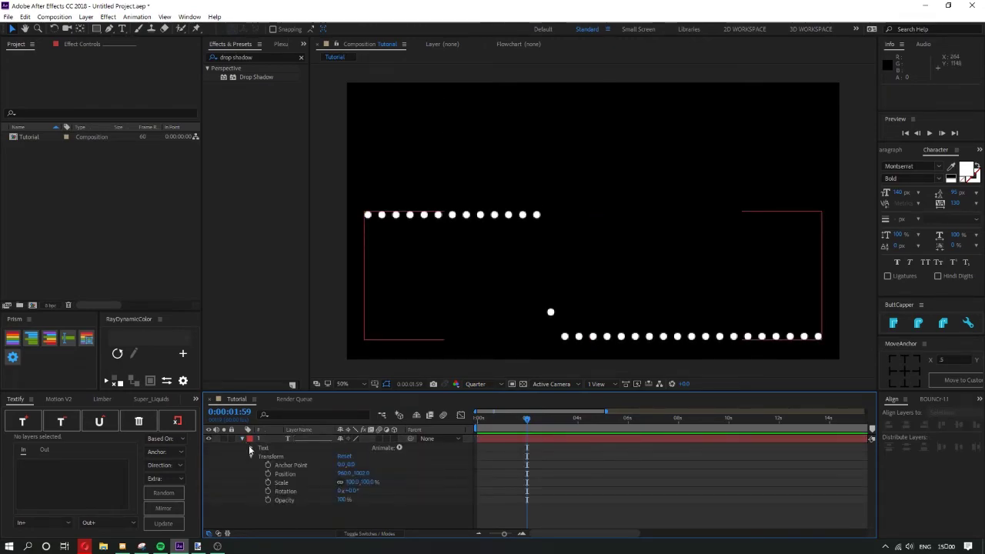
left_click(250, 448)
left_click(259, 482)
scroll(285, 494, "down", 2)
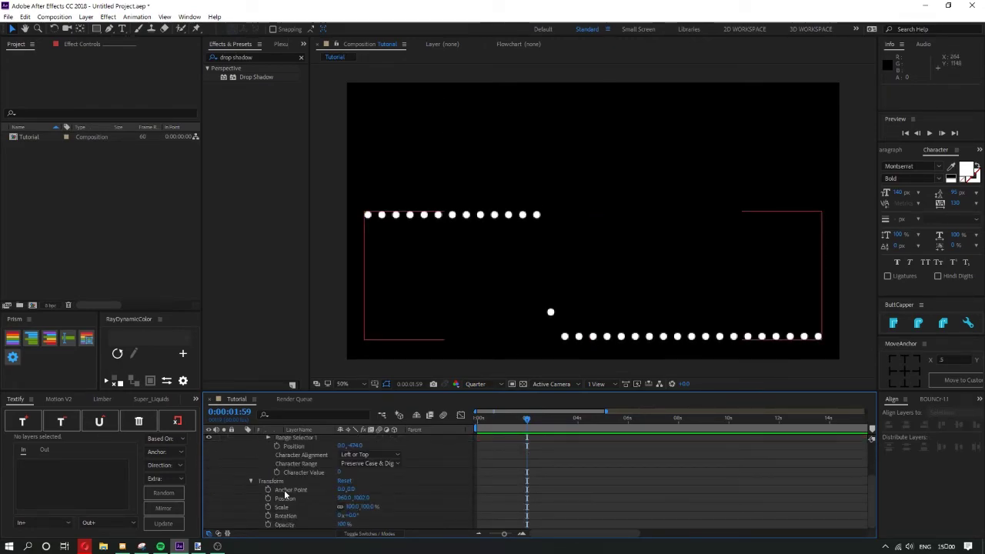
left_click_drag(354, 447, 334, 453)
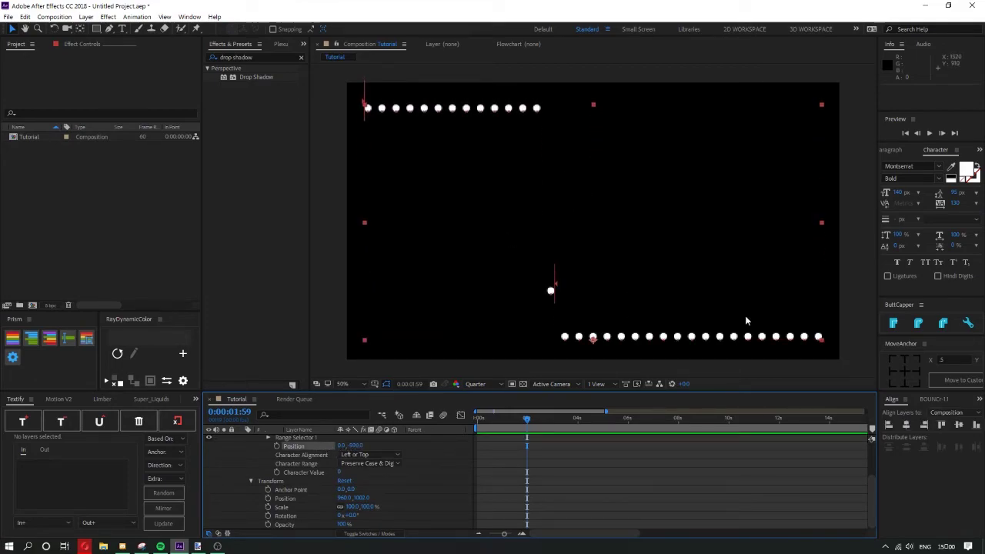
left_click_drag(356, 446, 346, 446)
left_click(284, 497)
scroll(281, 497, "up", 3)
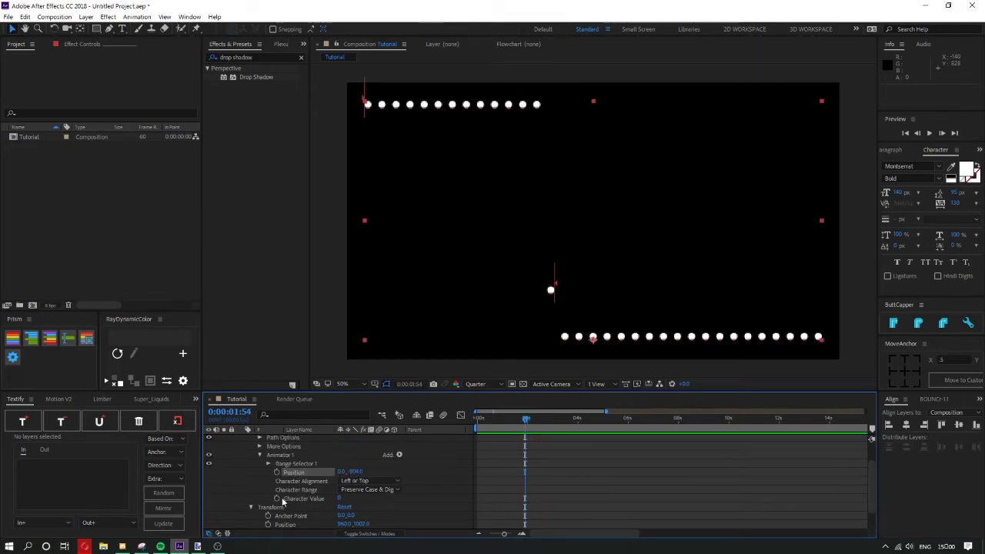
Expand Range Selector 1 and set its Offset to 25%
scroll(273, 487, "down", 3)
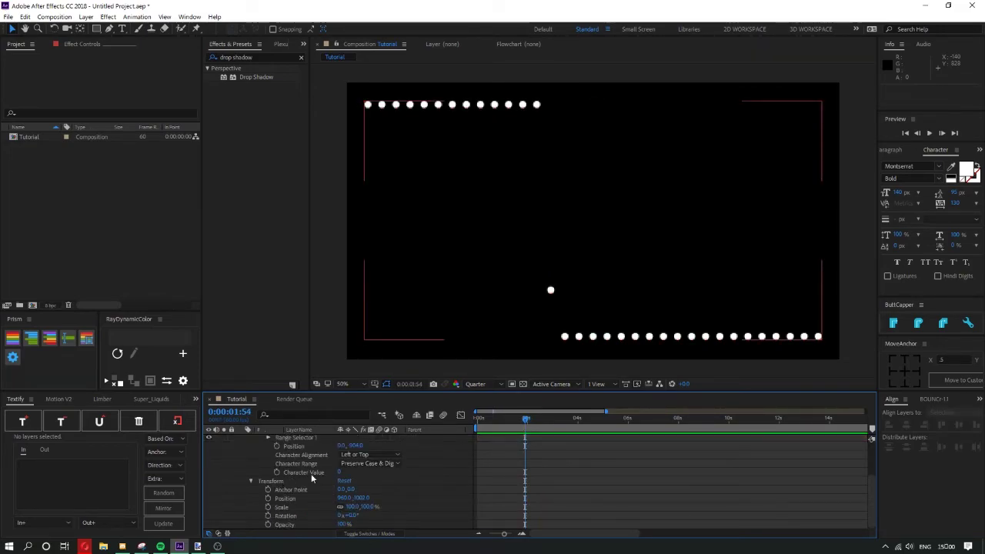
scroll(333, 481, "up", 2)
left_click(268, 464)
scroll(337, 484, "down", 2)
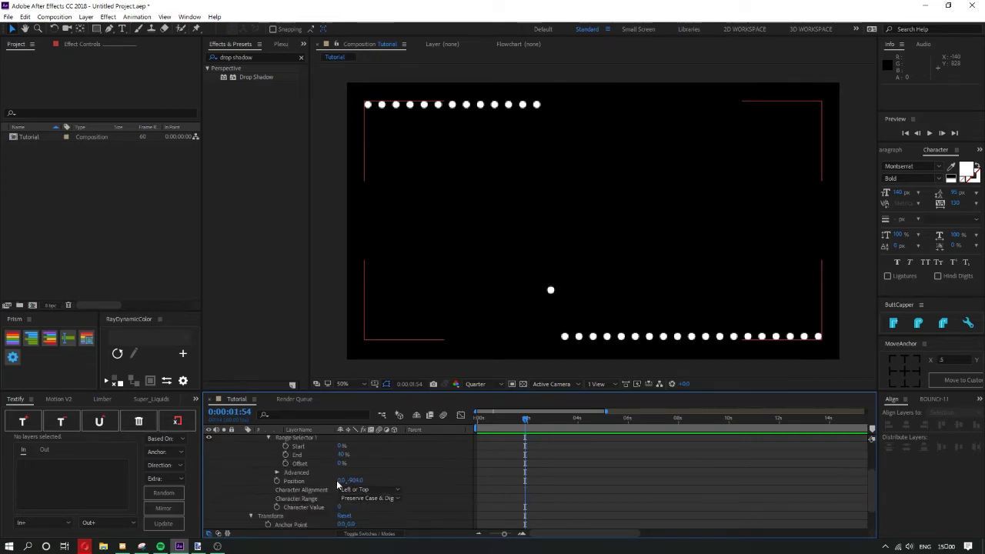
left_click_drag(341, 463, 372, 483)
scroll(335, 502, "down", 2)
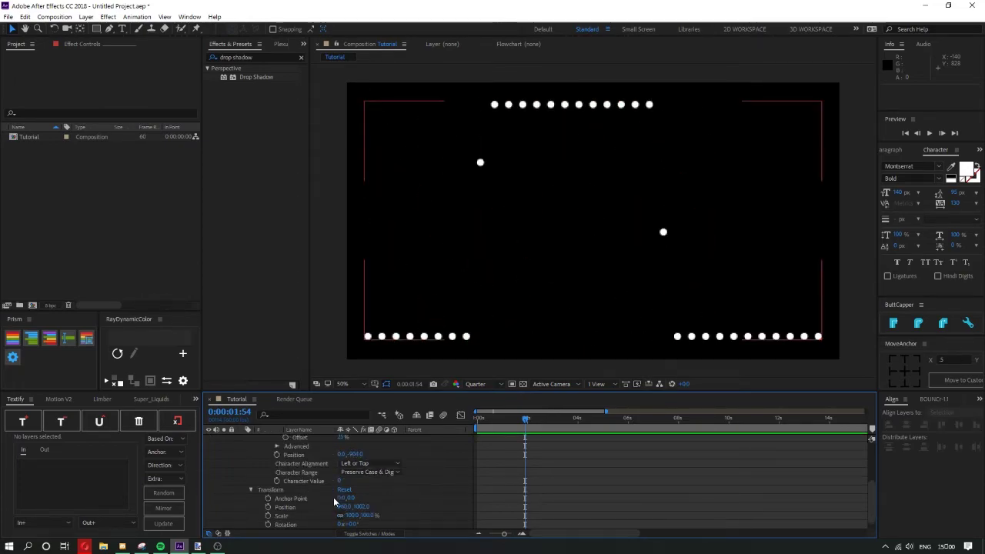
Expand the range selector's Advanced options, try the Triangle shape, and set Shape to Round
left_click(277, 446)
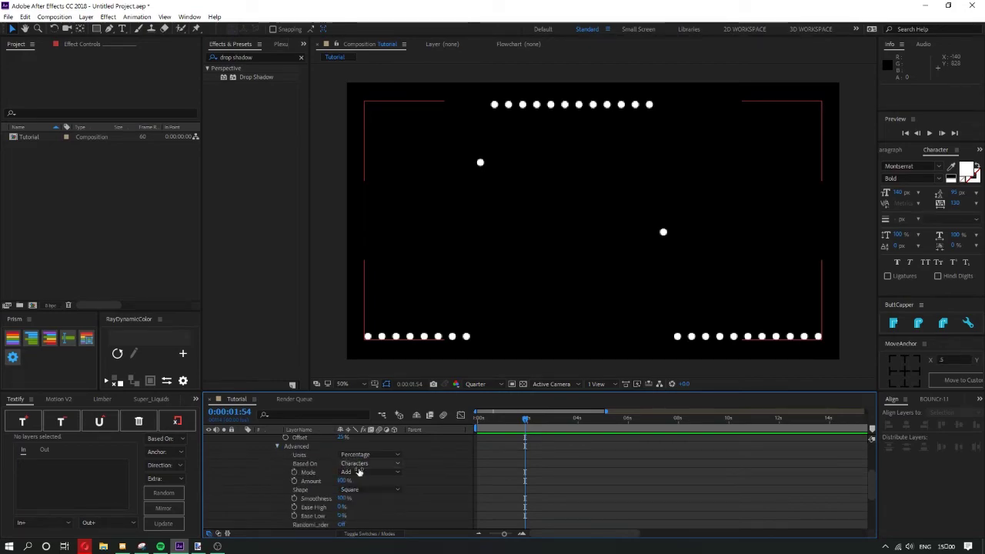
left_click(362, 490)
left_click(370, 459)
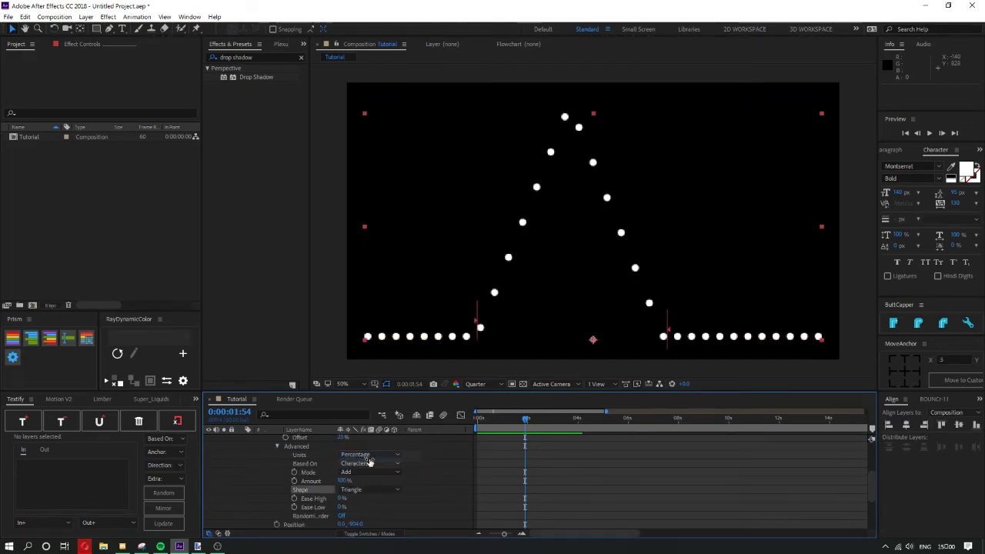
left_click(370, 490)
left_click(380, 469)
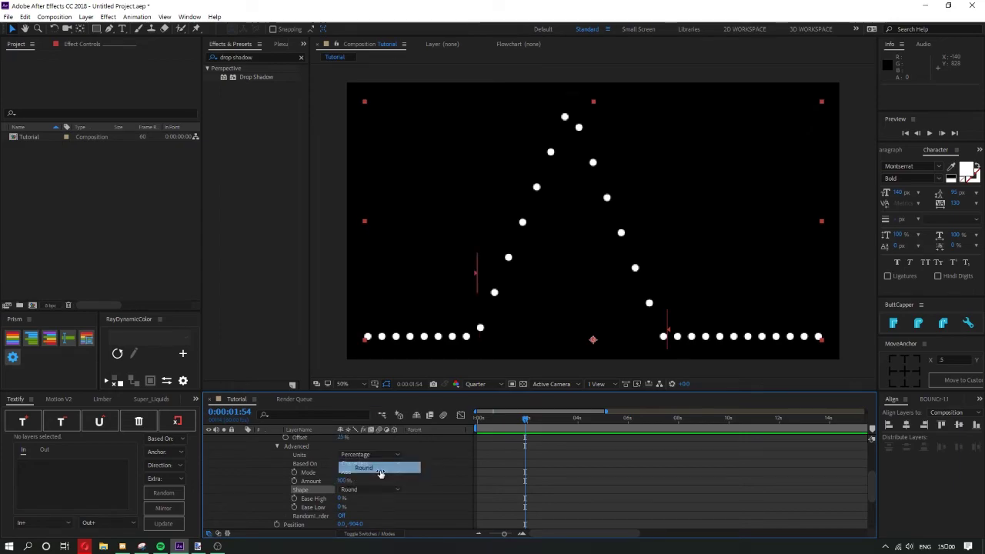
Set Range Selector 1's Offset to 17% and its Ease Low to 99%
scroll(376, 470, "up", 1)
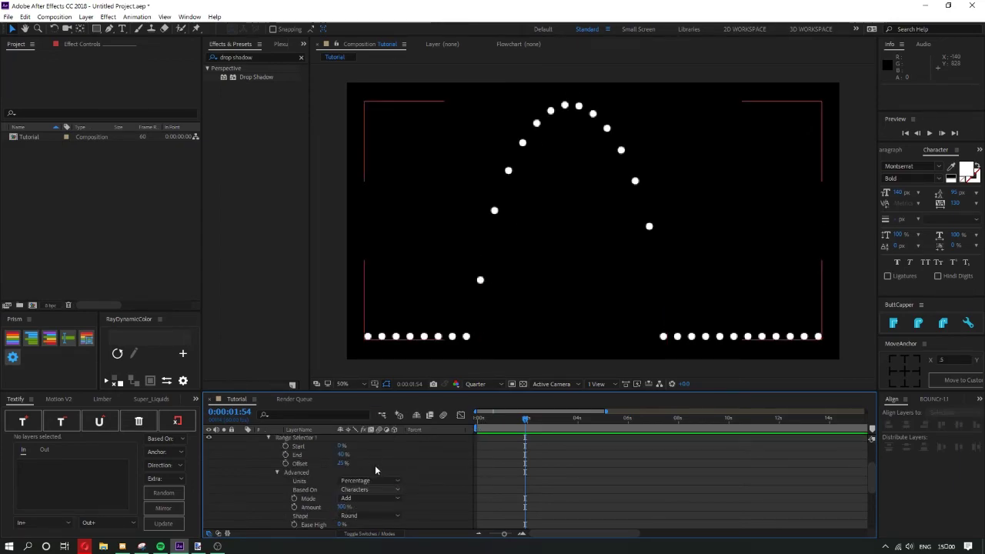
left_click_drag(342, 464, 447, 473)
scroll(369, 480, "down", 1)
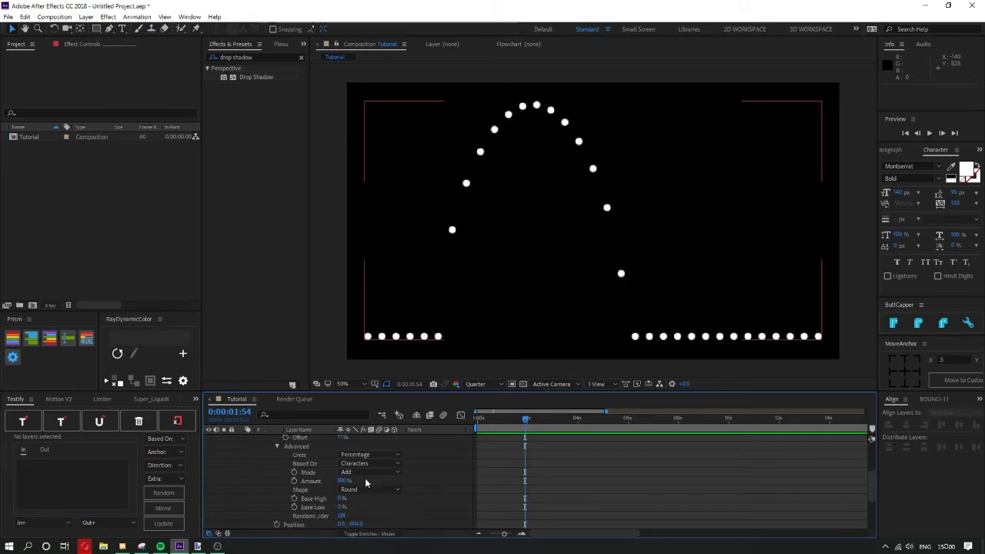
scroll(366, 483, "down", 1)
left_click_drag(340, 480, 403, 485)
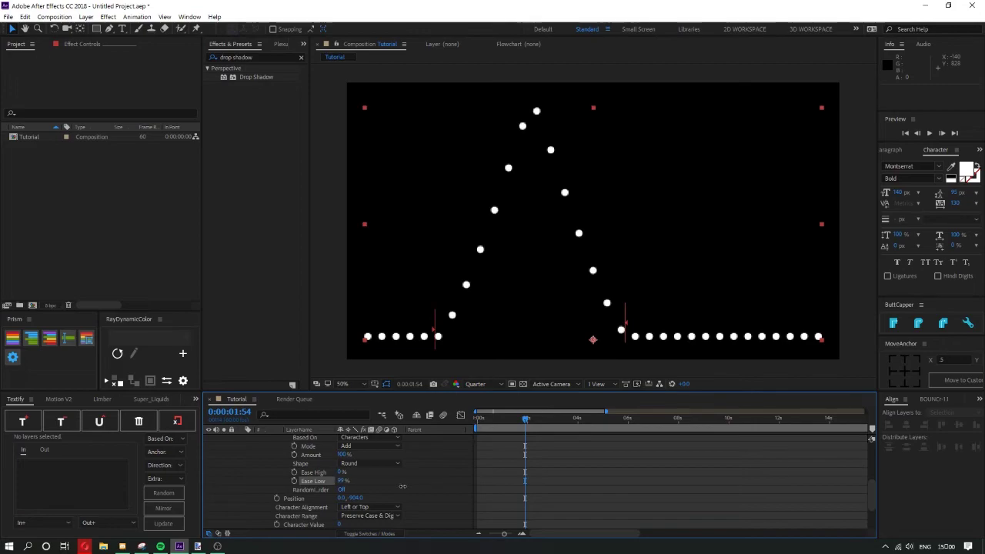
At the start of the timeline, lower Range Selector 1's Offset to -44% and keyframe it
left_click_drag(502, 424, 465, 430)
scroll(362, 468, "up", 2)
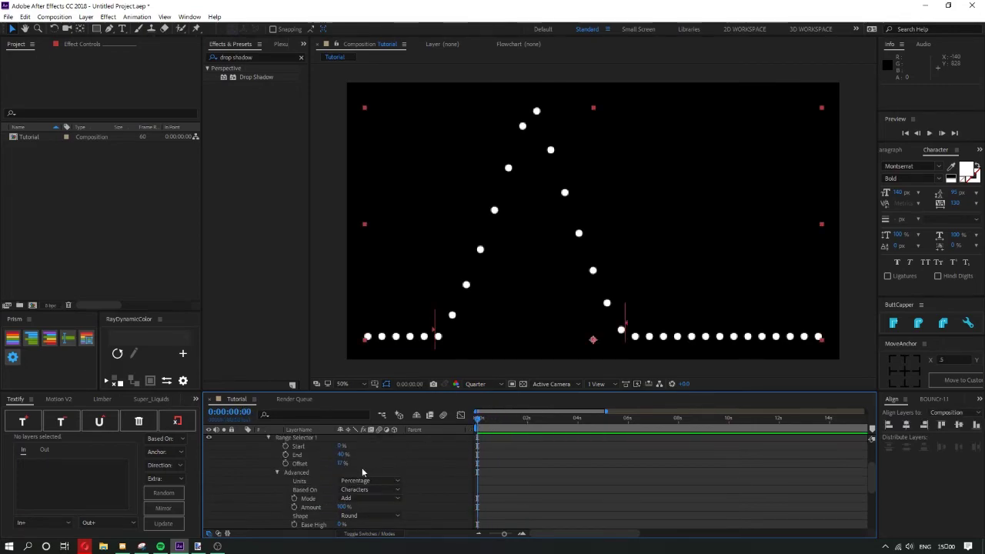
type("0")
key("Return")
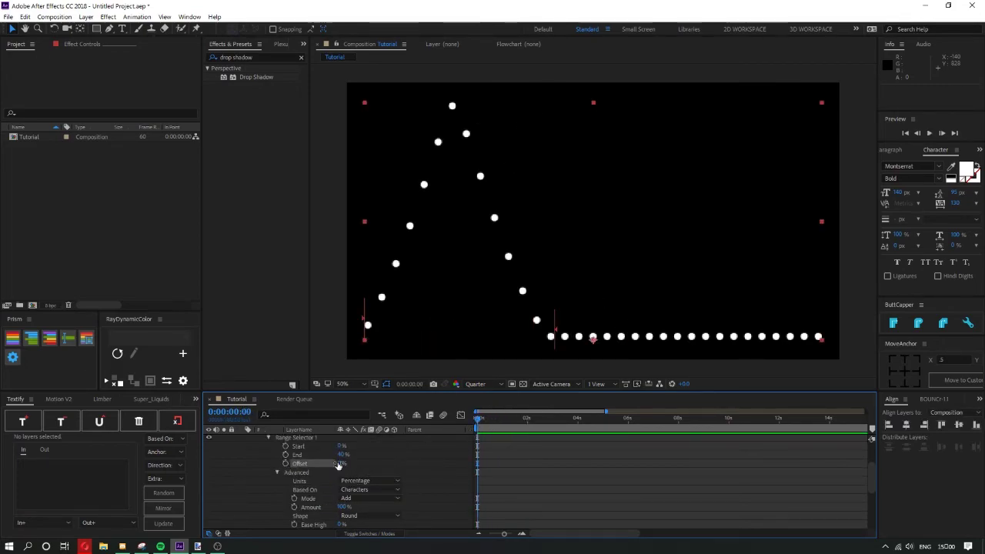
left_click_drag(337, 466, 322, 466)
left_click(286, 464)
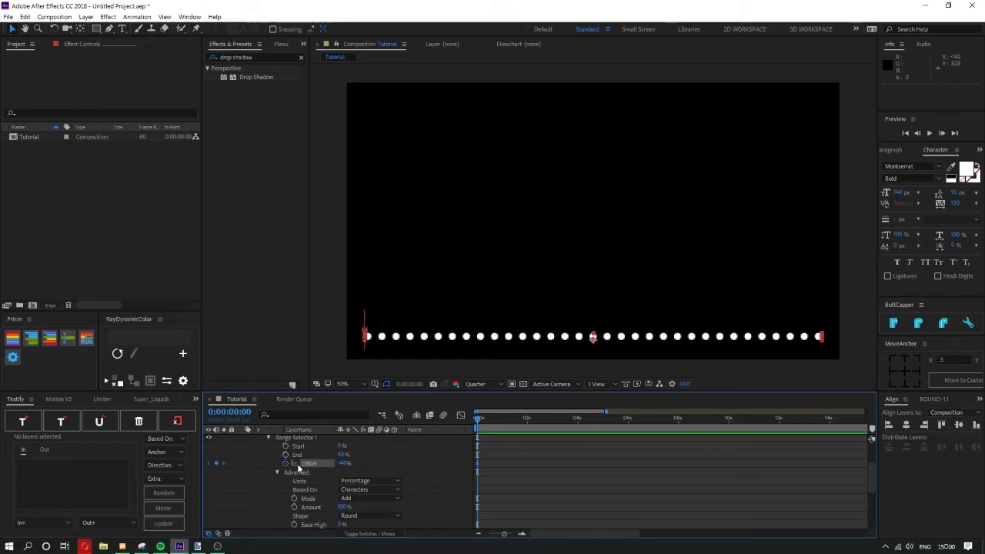
Keyframe a higher Offset at about 2 seconds so the wave travels past the end of the dots, and preview it
left_click_drag(477, 420, 530, 430)
left_click_drag(341, 465, 409, 460)
key("space")
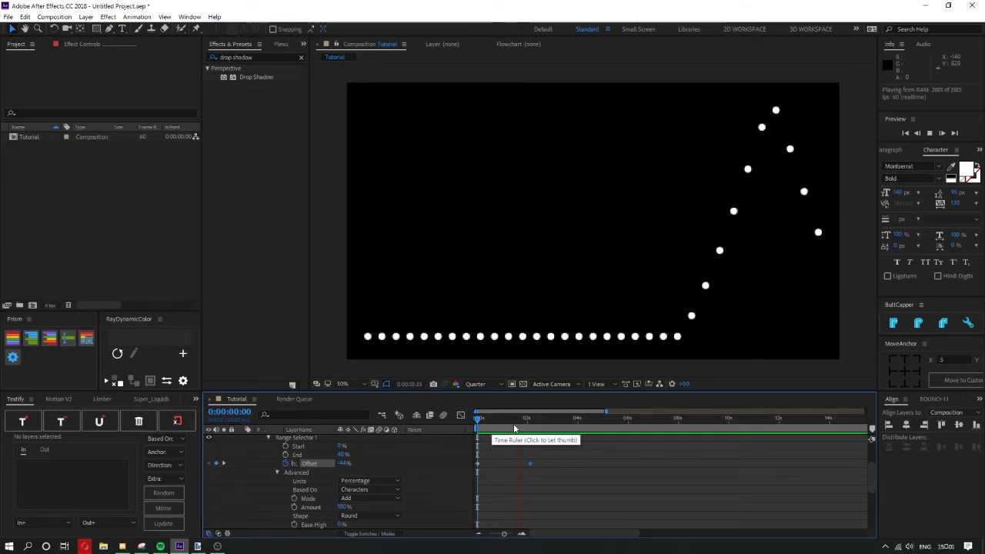
key("space")
key("space")
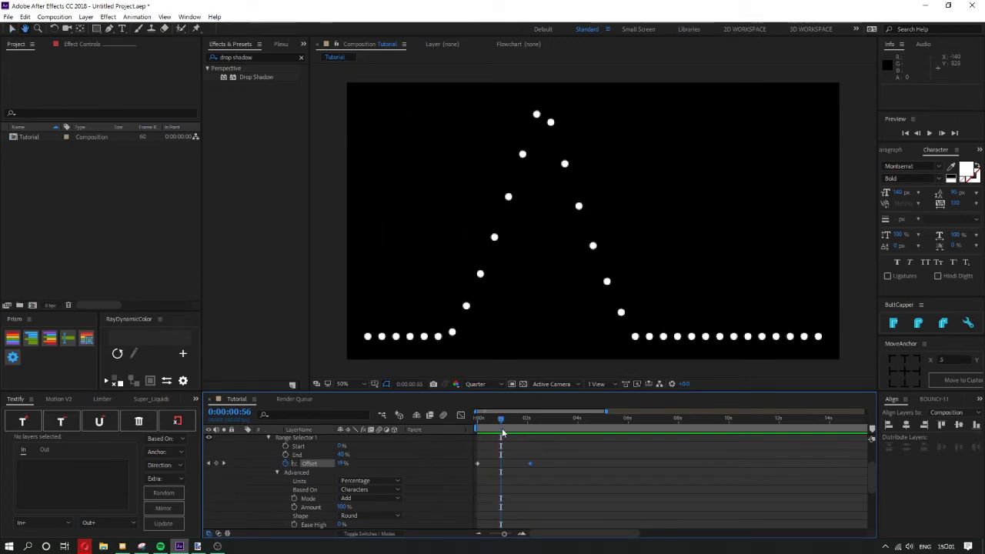
key("space")
Move the second Offset keyframe slightly earlier, ease both keyframes, shape the speed curve to peak early, and preview the motion
left_click_drag(530, 463, 521, 464)
left_click_drag(536, 473, 462, 451)
left_click(461, 415)
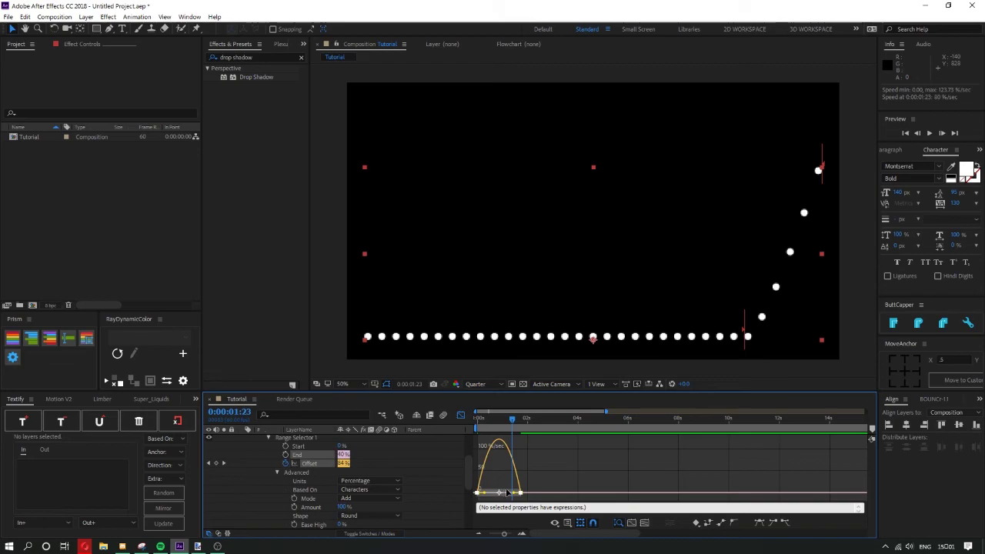
left_click_drag(516, 494, 486, 492)
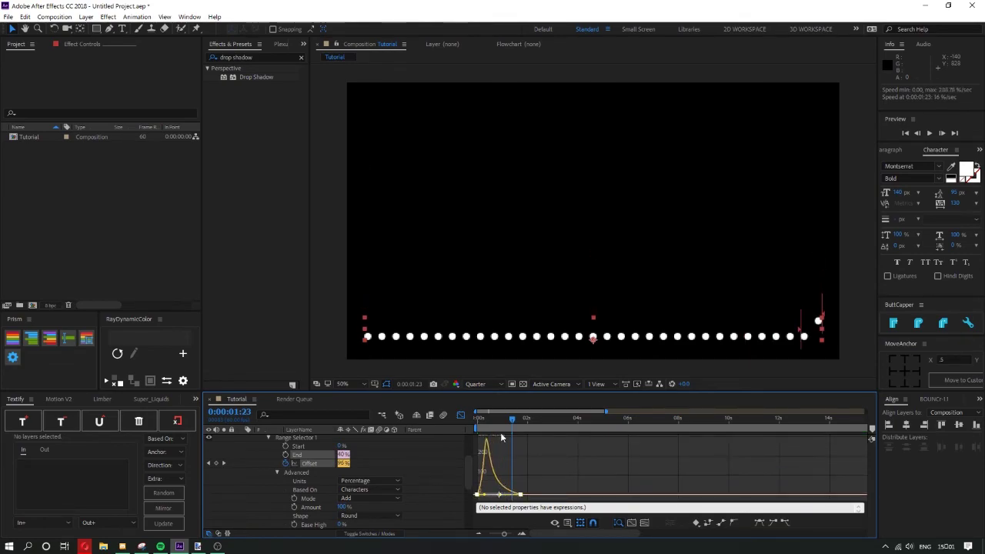
key("space")
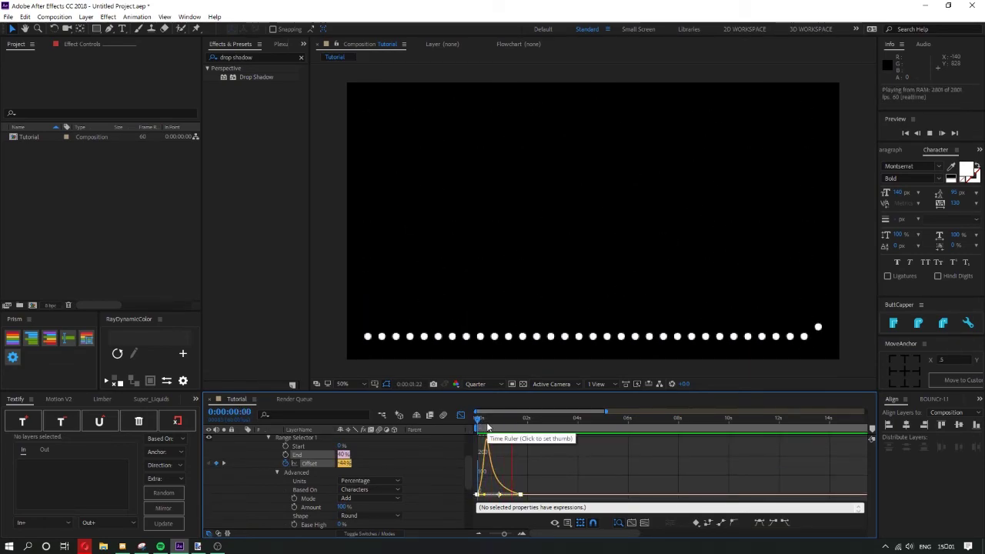
key("space")
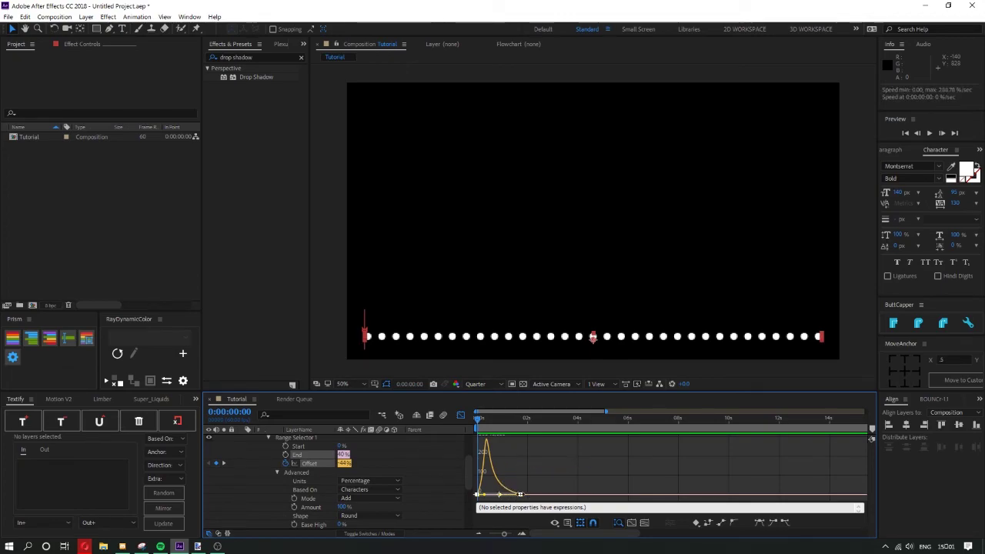
Soften the Offset speed curve, using about 19% influence at the first keyframe, preview it, and return to the keyframe view
left_click_drag(501, 494, 481, 492)
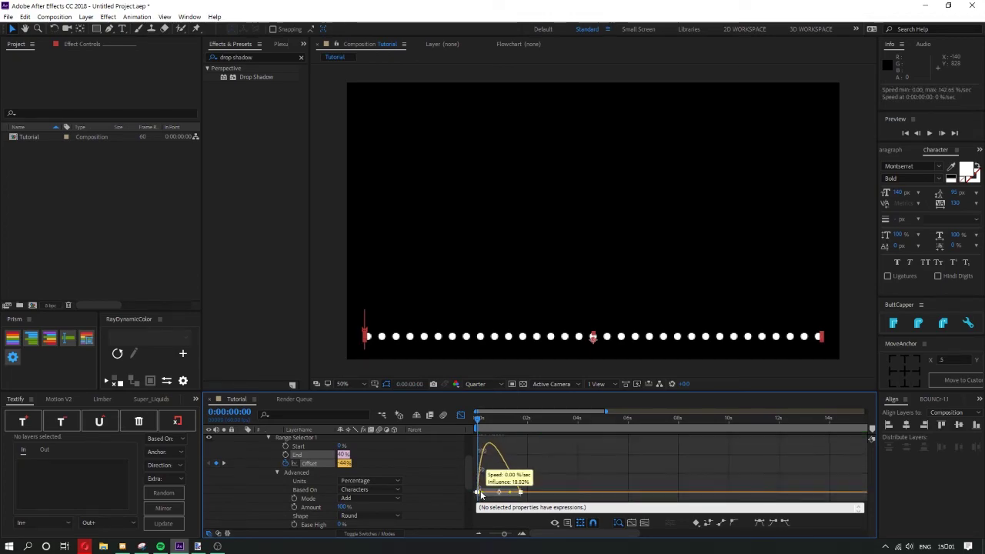
key("space")
left_click(461, 415)
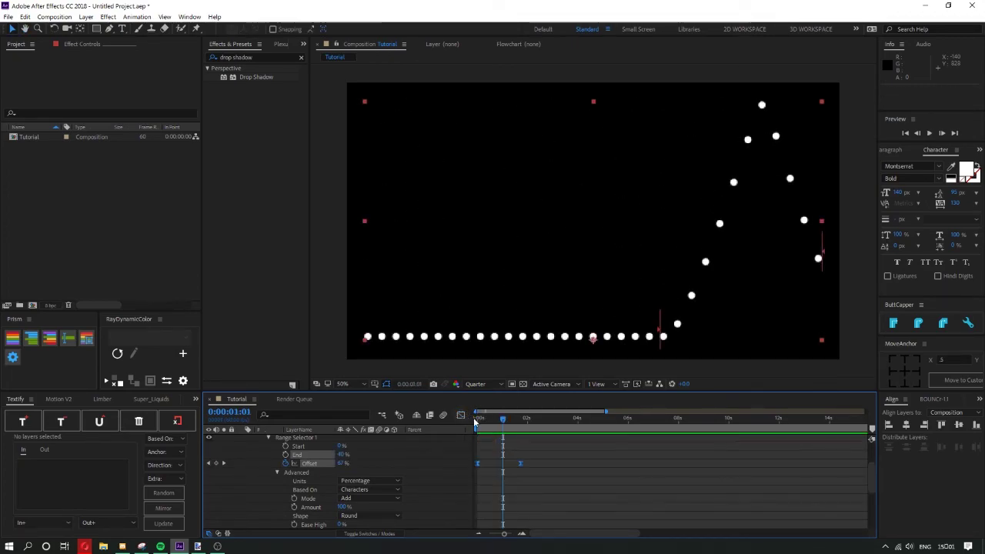
With the wave mid-row at 0:00:00:37, raise the range selector's Ease High to about 45% and preview the animation
left_click_drag(482, 421, 492, 427)
left_click(462, 477)
scroll(371, 495, "down", 2)
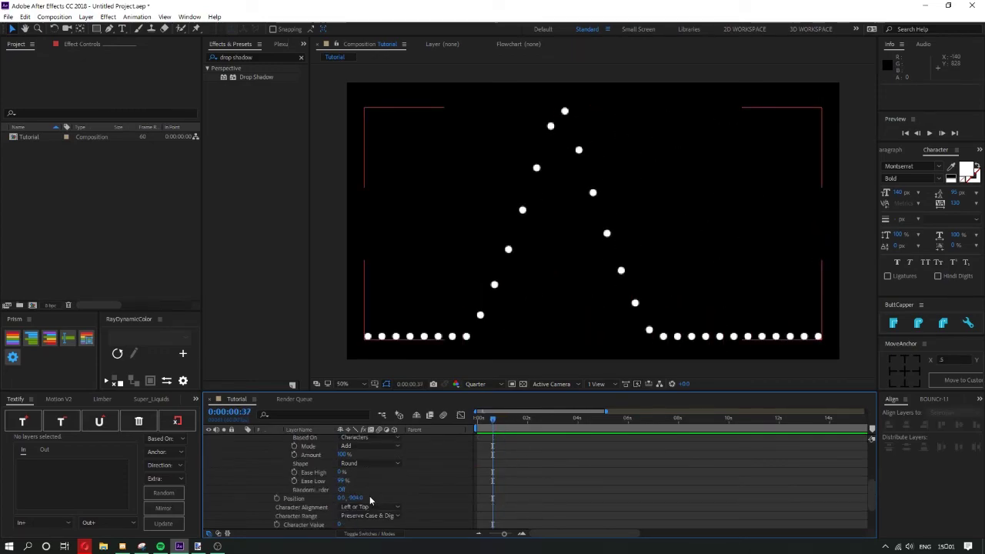
left_click_drag(342, 472, 355, 472)
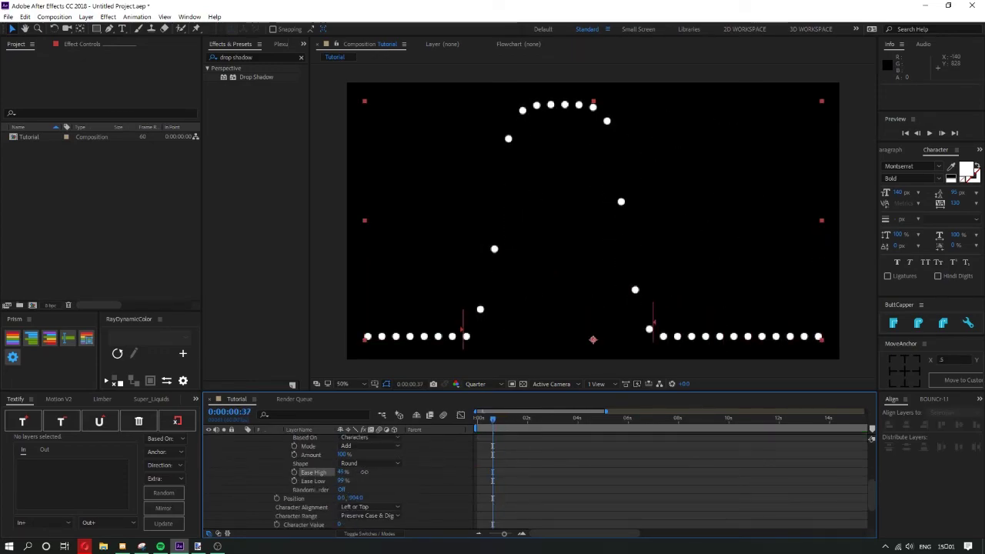
key("space")
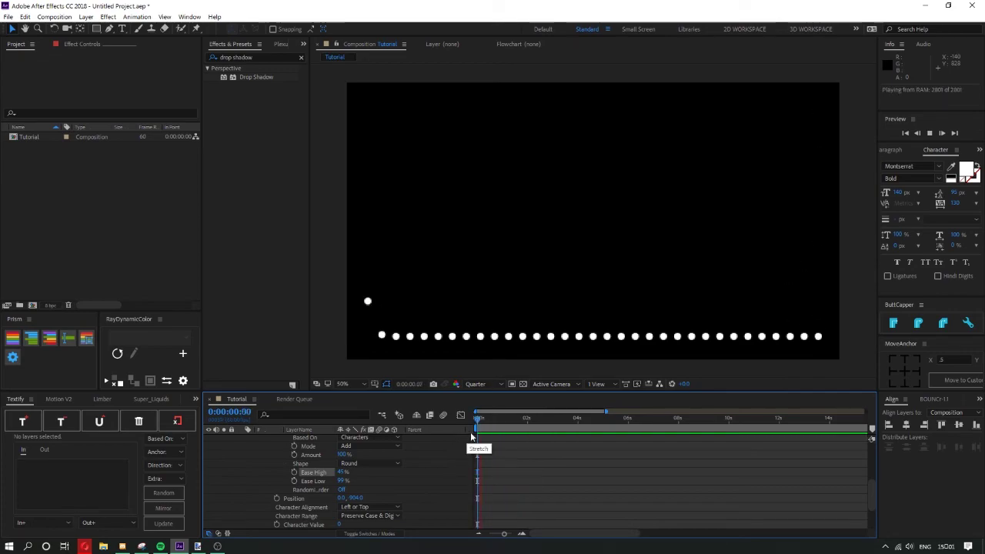
key("space")
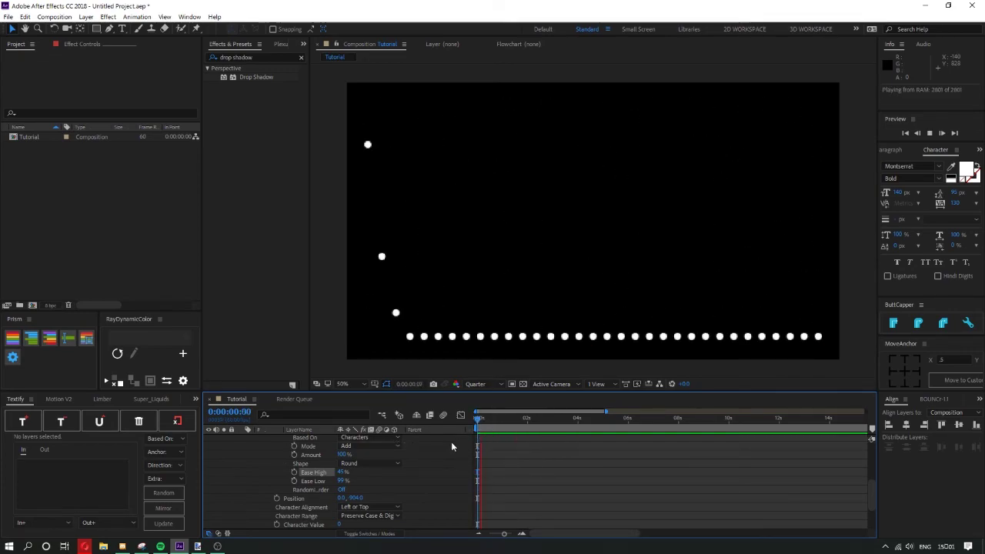
key("space")
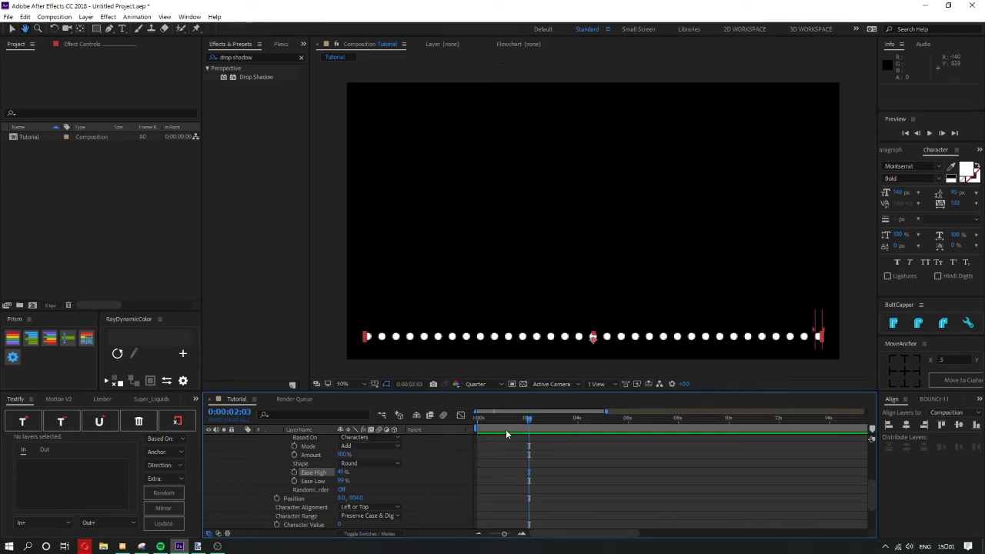
left_click_drag(506, 423, 476, 431)
key("space")
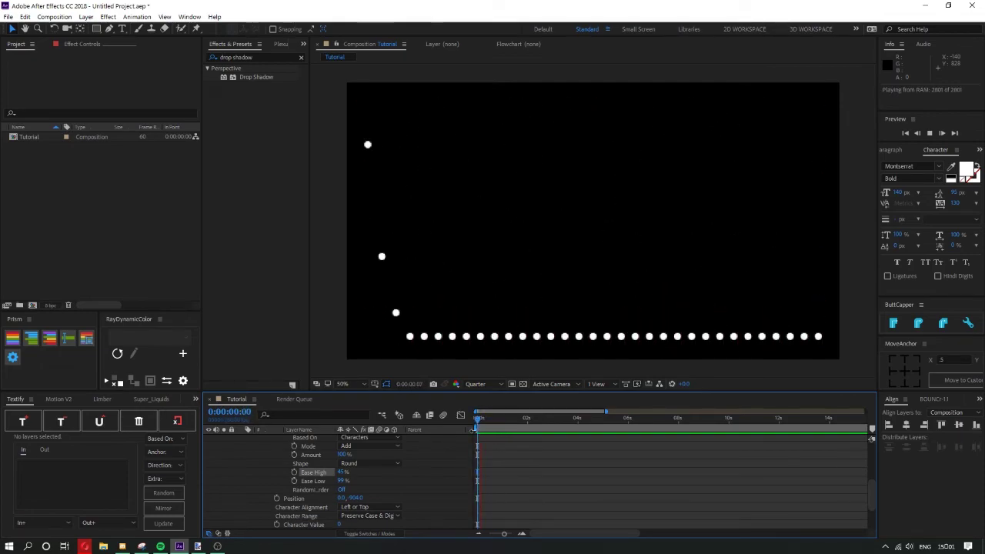
Add a Rotation property to Animator 1 of the dots layer
scroll(442, 475, "up", 5)
left_click(422, 475)
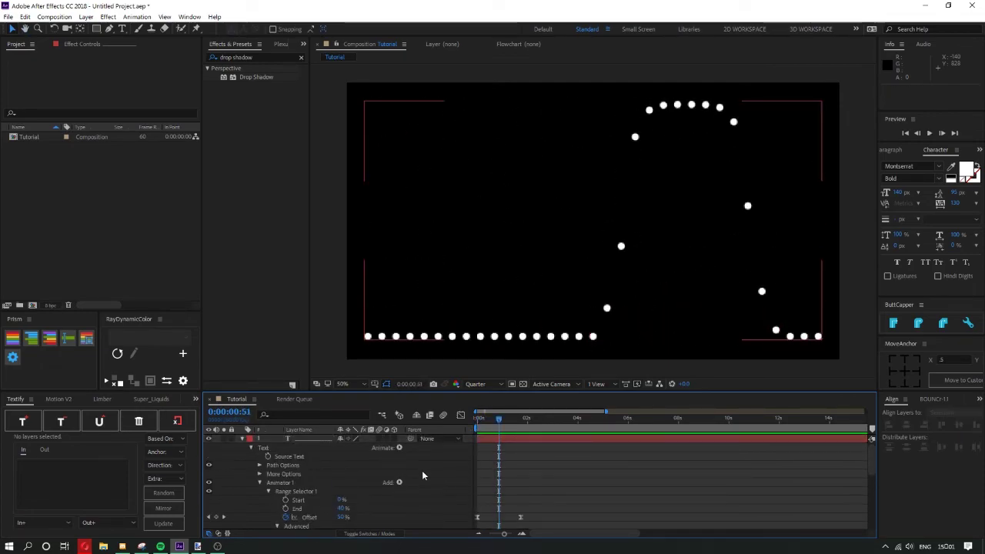
left_click(398, 482)
mouse_move(428, 486)
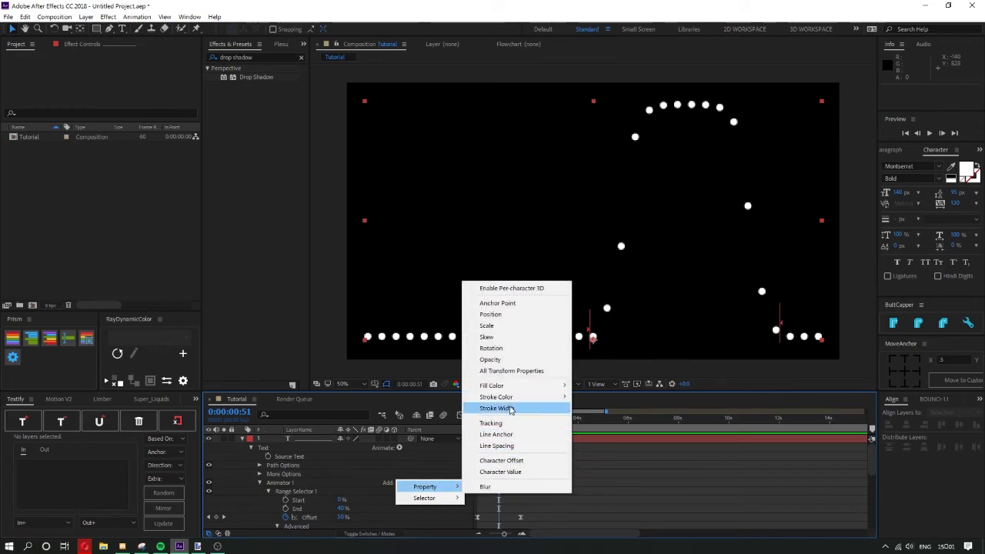
left_click(504, 348)
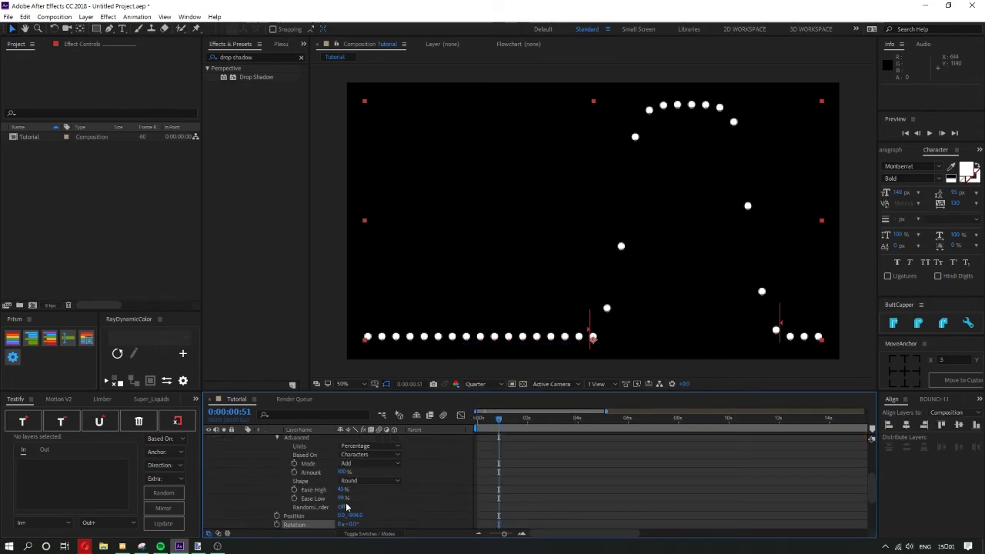
Set Animator 1's Rotation to 1x+107° and play the animation from the start
scroll(285, 527, "down", 1)
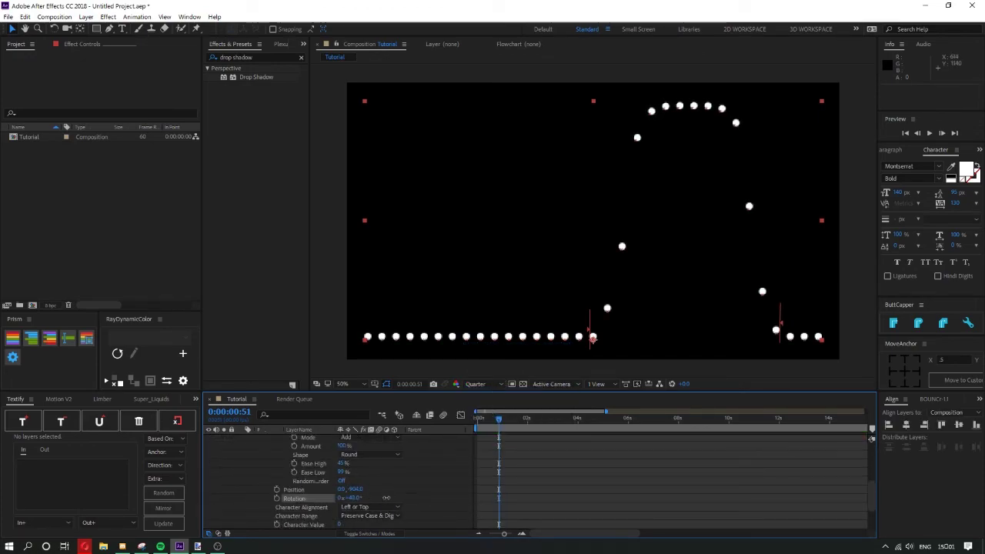
left_click_drag(387, 498, 517, 501)
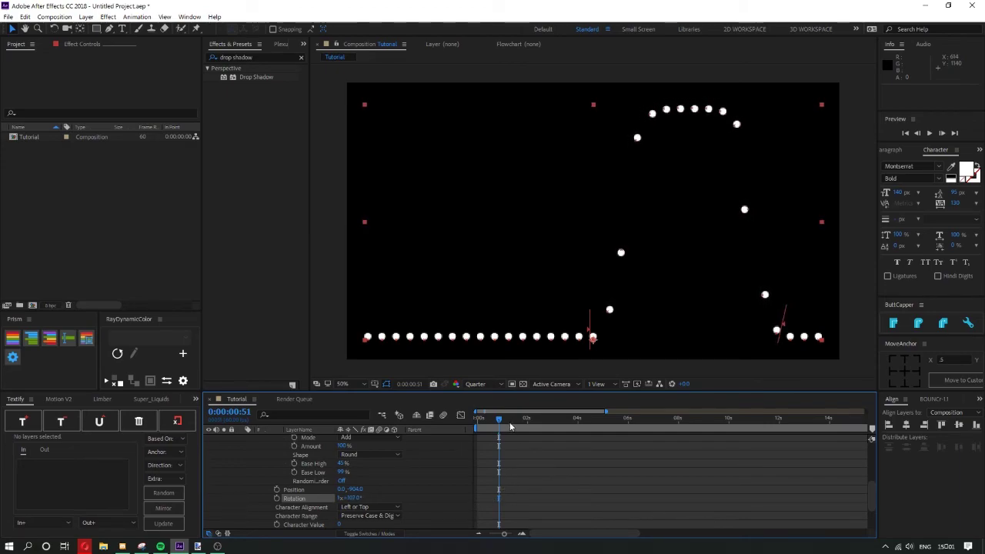
key("Home")
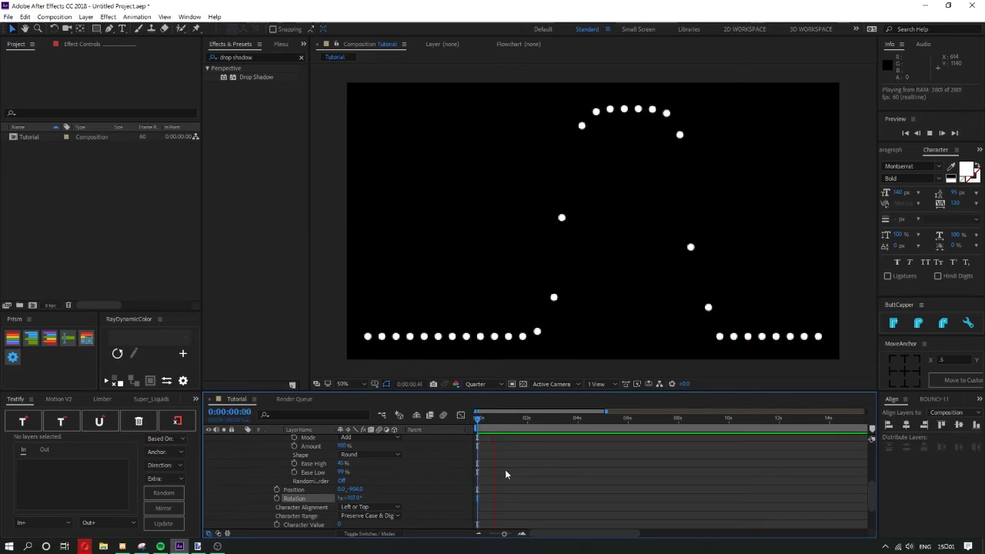
left_click_drag(510, 422, 466, 433)
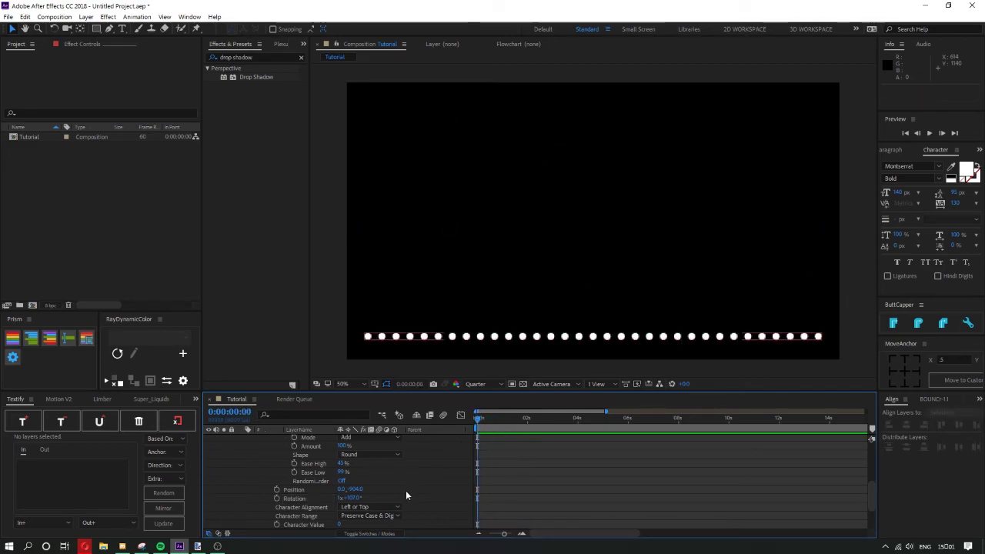
key("space")
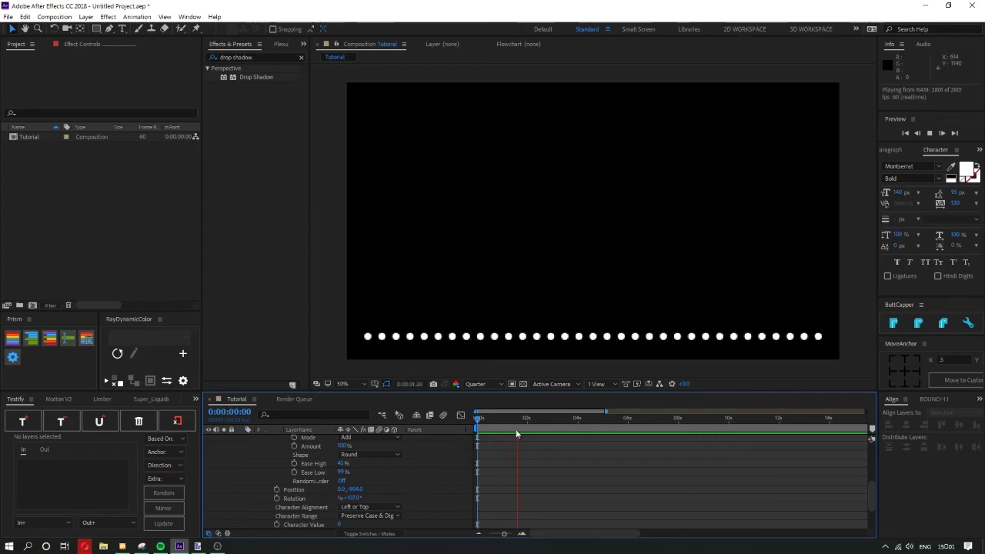
key("space")
Delete the dots text layer from the Tutorial composition
left_click_drag(475, 437, 490, 458)
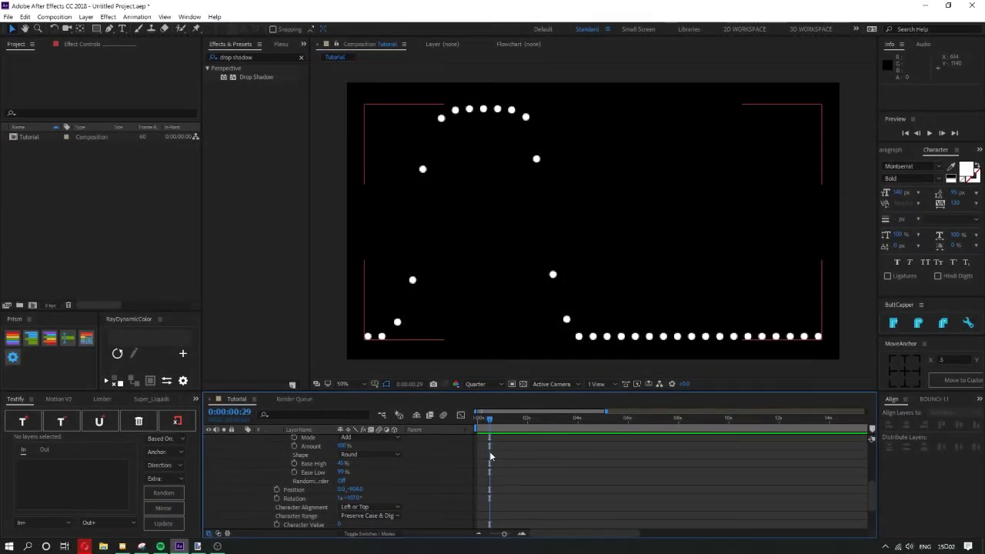
scroll(462, 462, "up", 4)
left_click(319, 438)
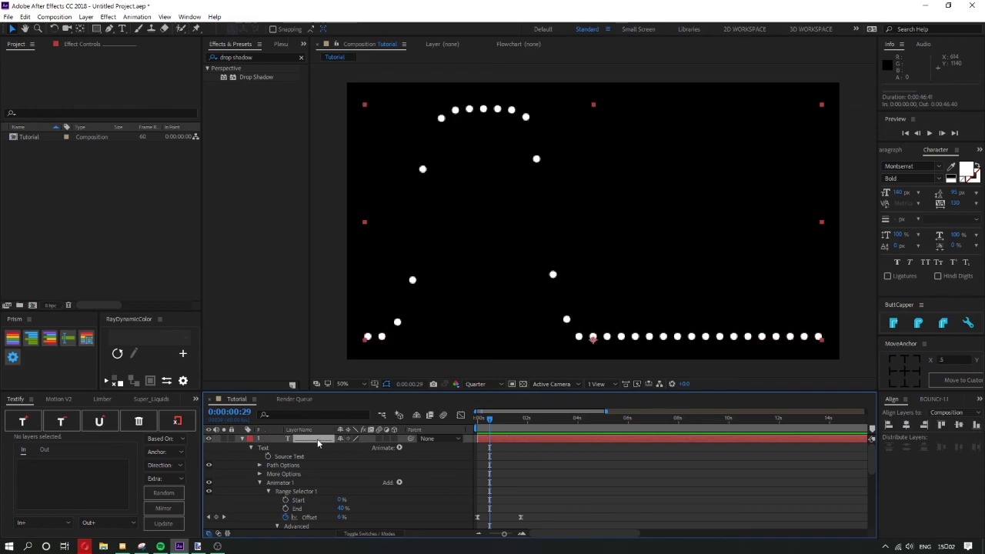
key("Delete")
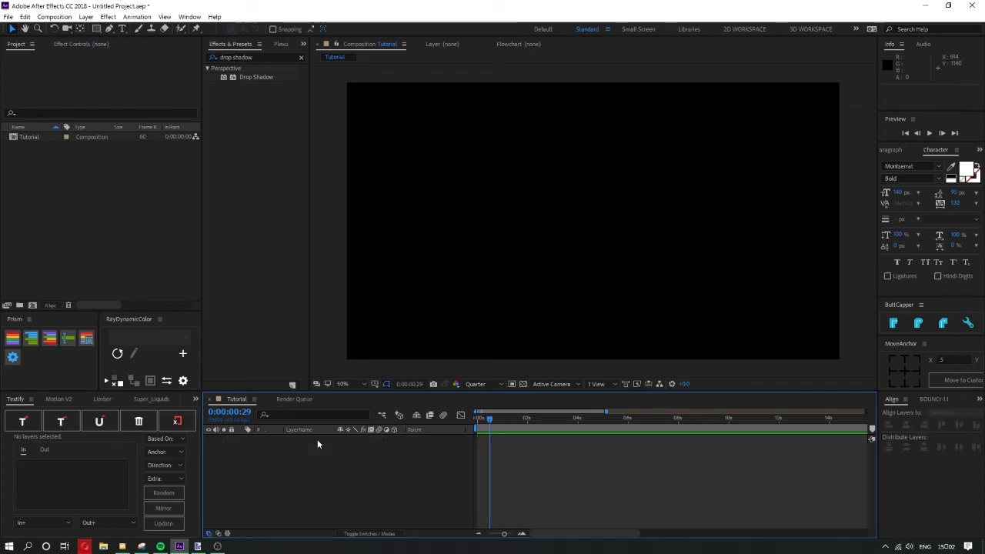